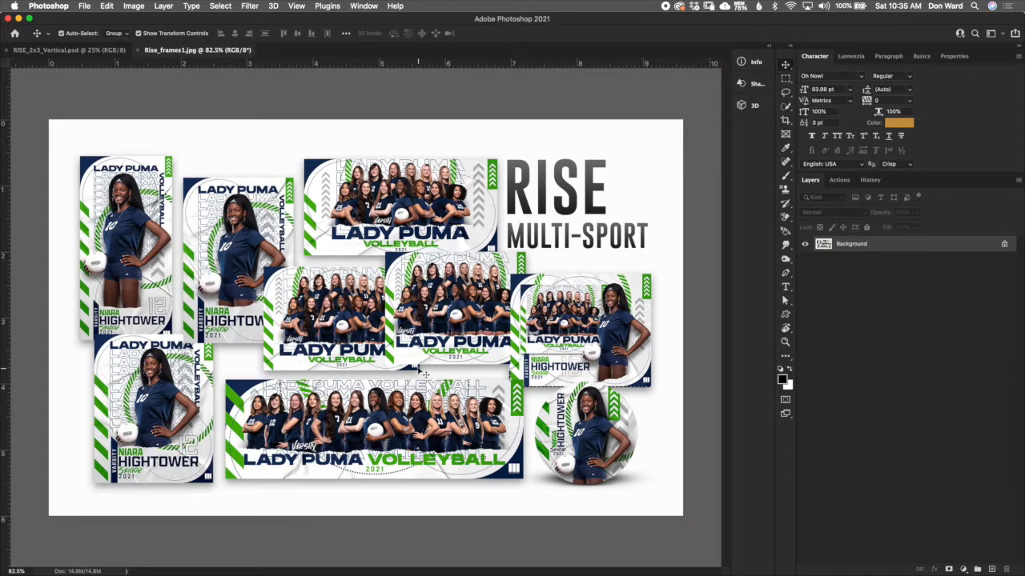
# Switch to the RISE_2x3_Vertical.psd document and expand its Background Layers group down to the lowest layers
pyautogui.click(104, 50)
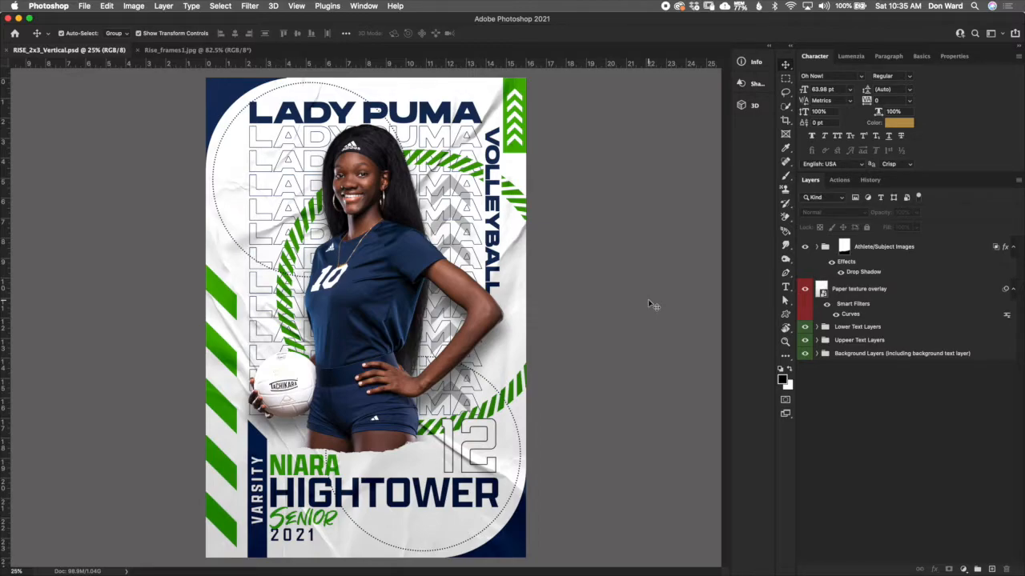
pyautogui.click(916, 354)
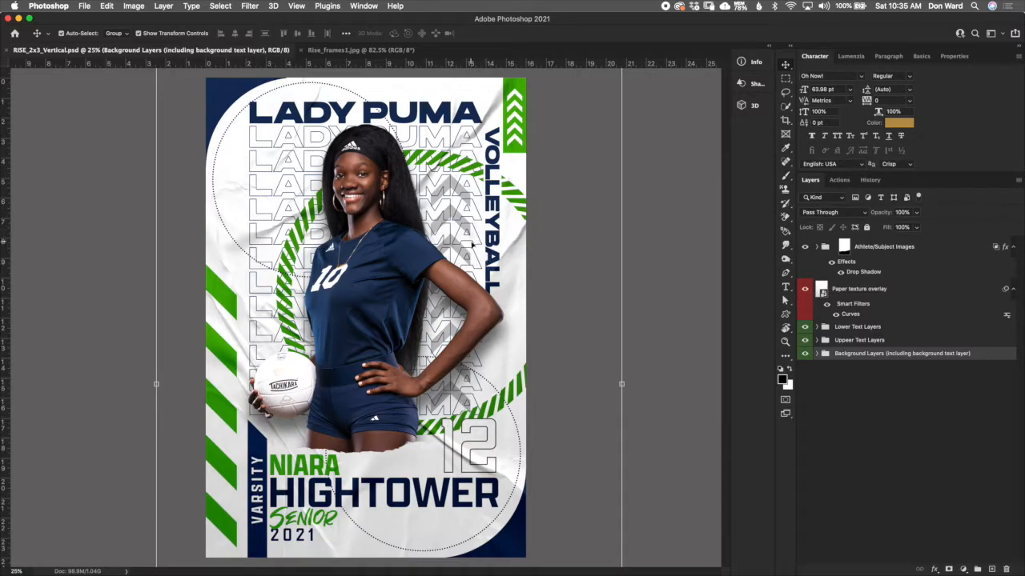
pyautogui.click(817, 353)
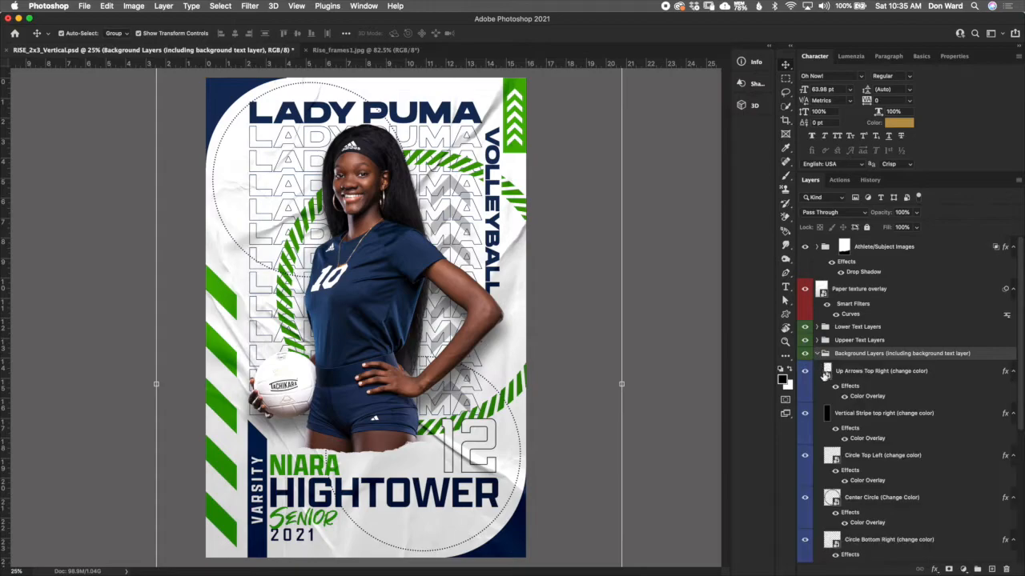
pyautogui.scroll(-5, 1015, 339)
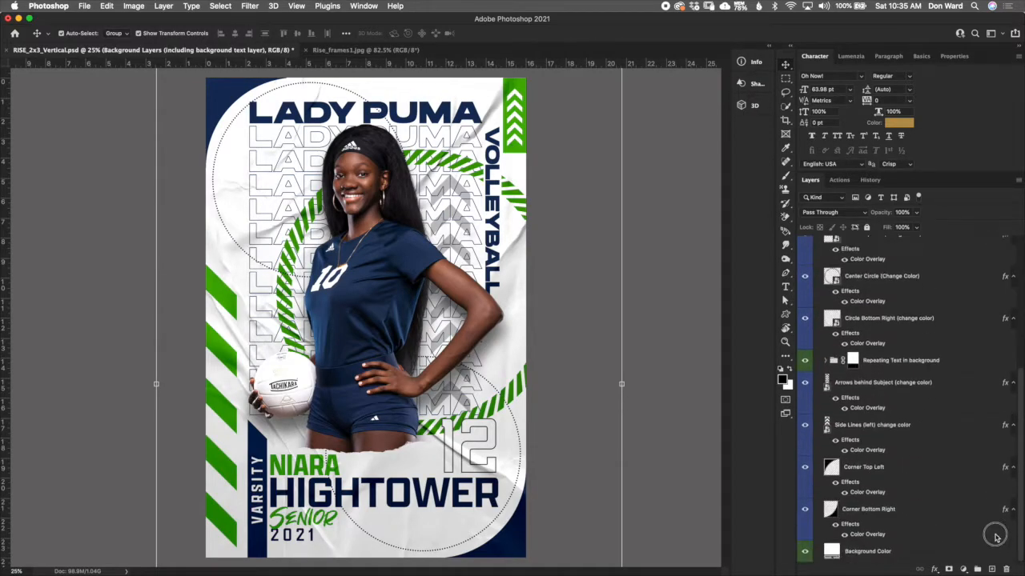
# Preview a bright red fill, e20d0d, on the Background Color layer and discard the change
pyautogui.click(864, 551)
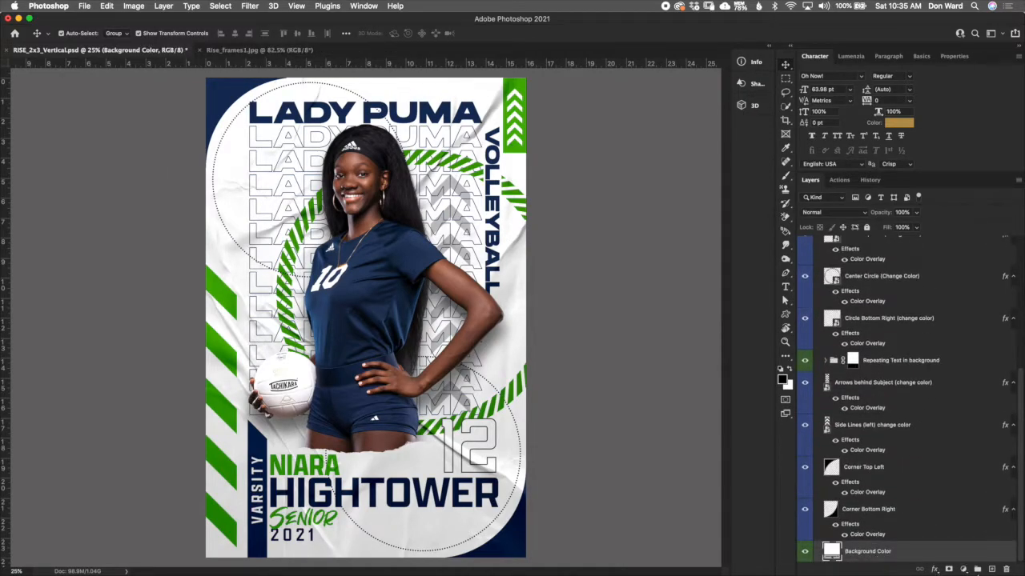
pyautogui.moveTo(753, 573)
pyautogui.doubleClick(830, 551)
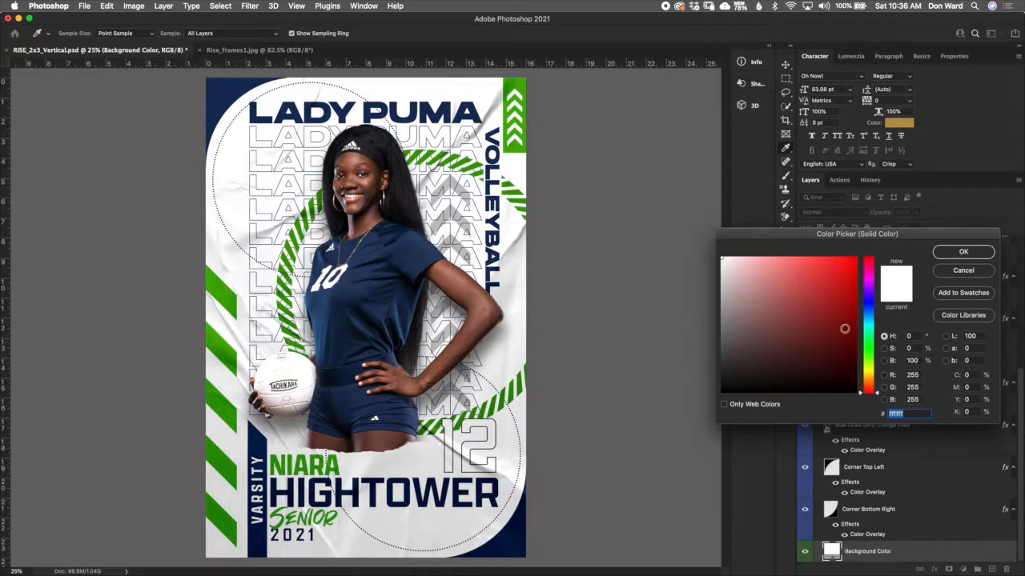
pyautogui.click(839, 297)
pyautogui.click(848, 272)
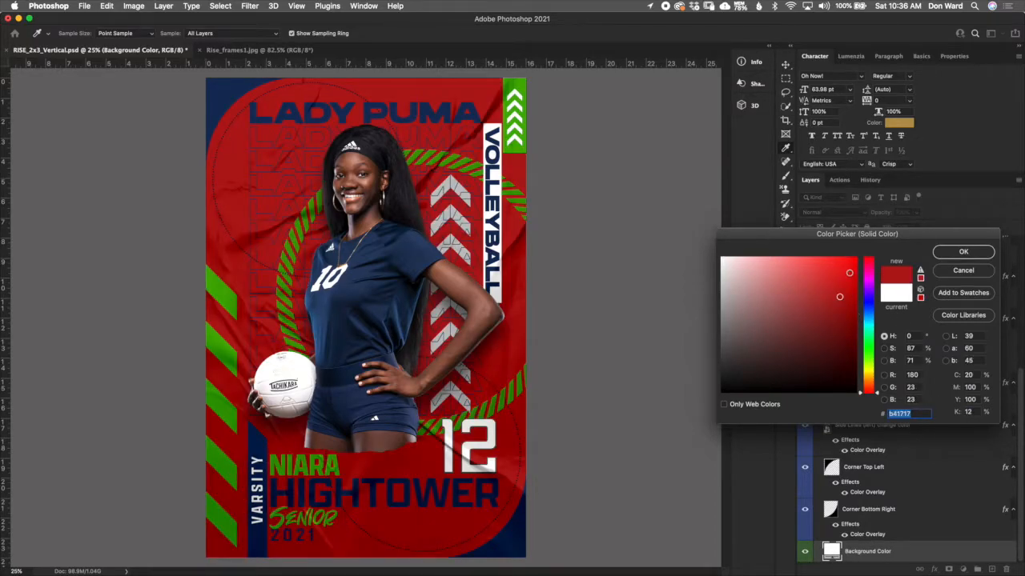
pyautogui.moveTo(744, 372); pyautogui.dragTo(709, 366)
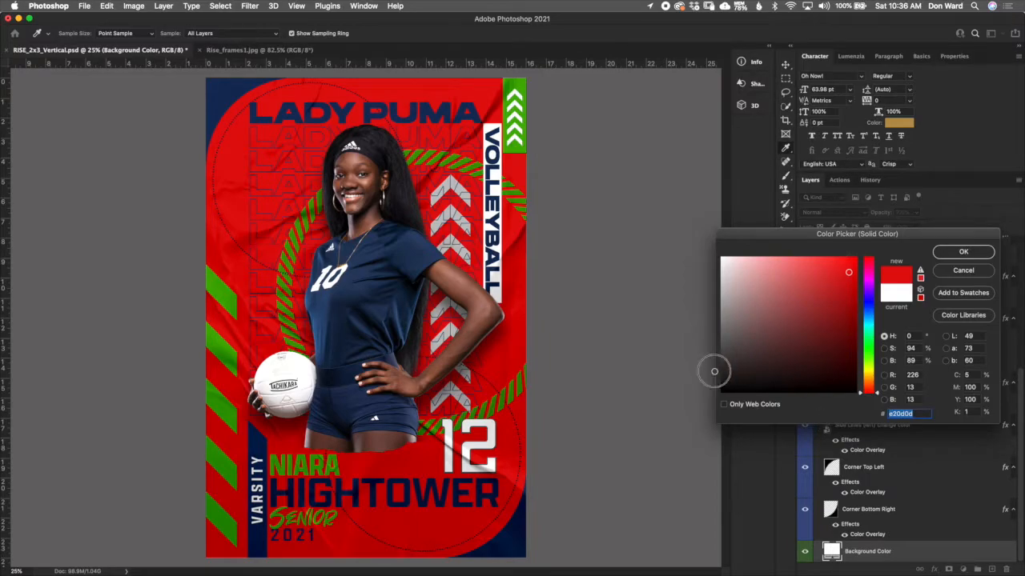
pyautogui.click(964, 271)
# Identify the Corner Top Left and Corner Bottom Right layers by selecting each and briefly hiding both
pyautogui.click(872, 507)
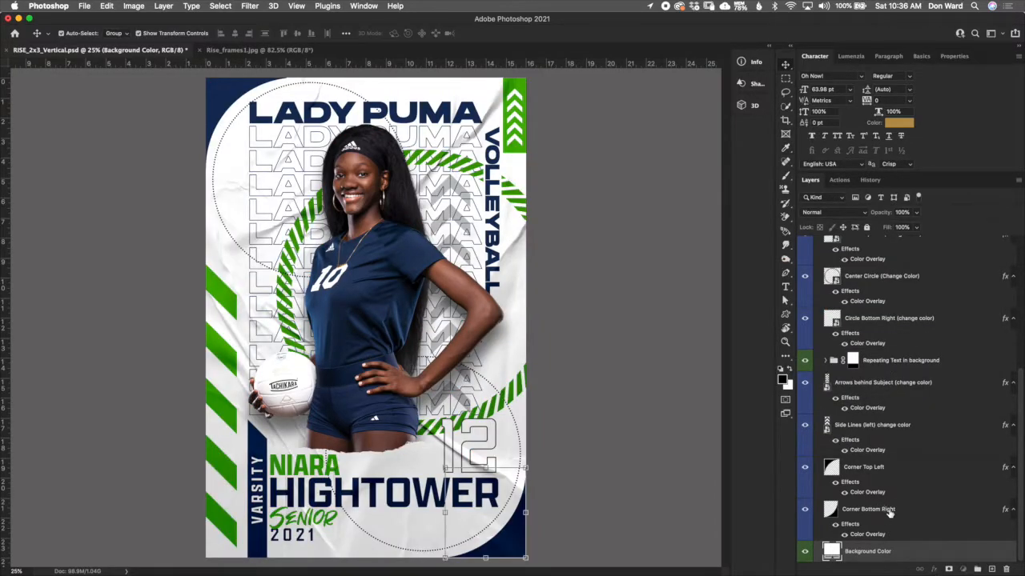
pyautogui.click(904, 469)
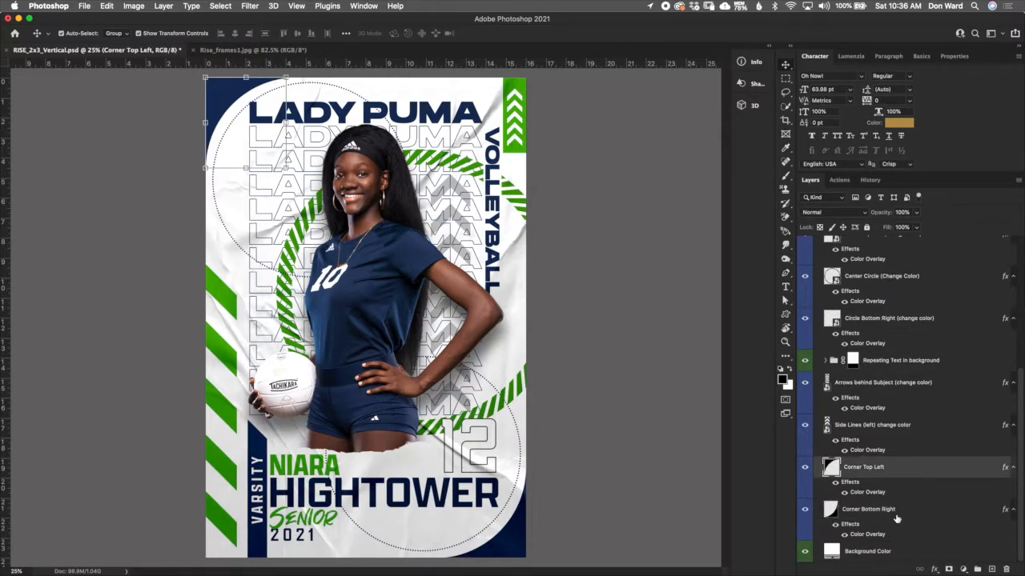
pyautogui.click(900, 513)
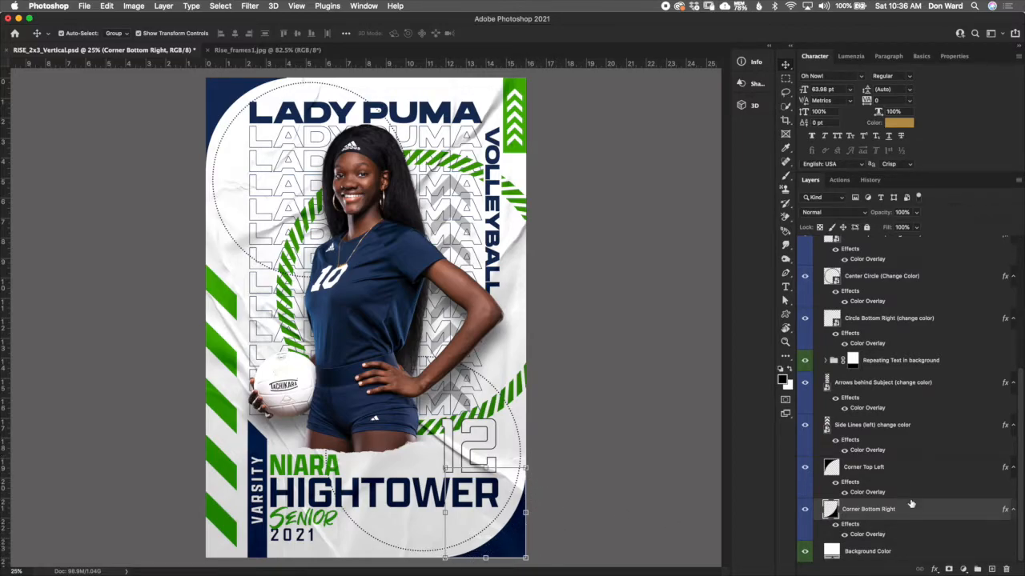
pyautogui.moveTo(806, 510); pyautogui.dragTo(808, 475)
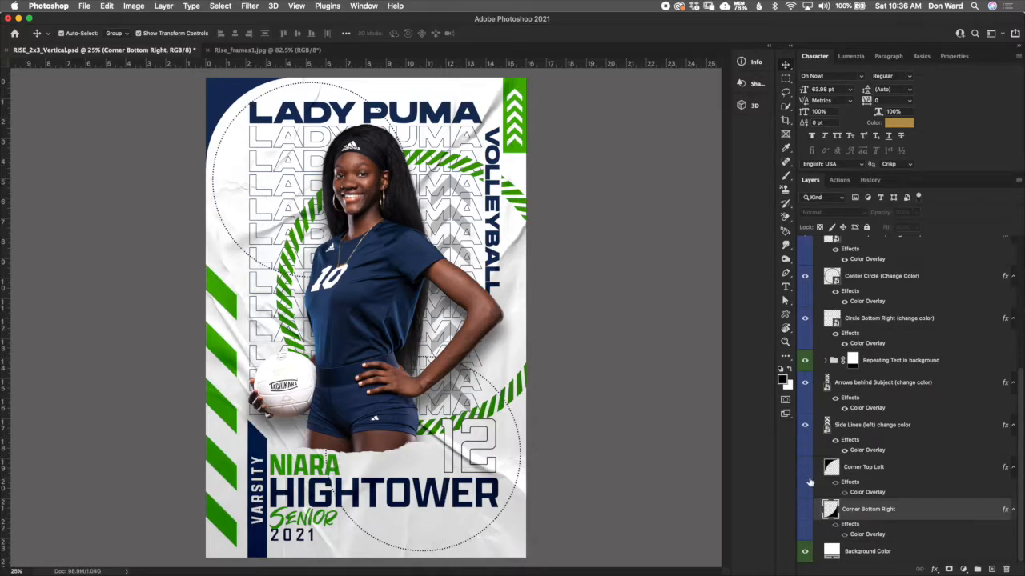
pyautogui.moveTo(805, 467); pyautogui.dragTo(803, 510)
# Preview a dark red color overlay, ab0000, on the Corner Top Left layer, discard the color and close the layer style
pyautogui.doubleClick(866, 492)
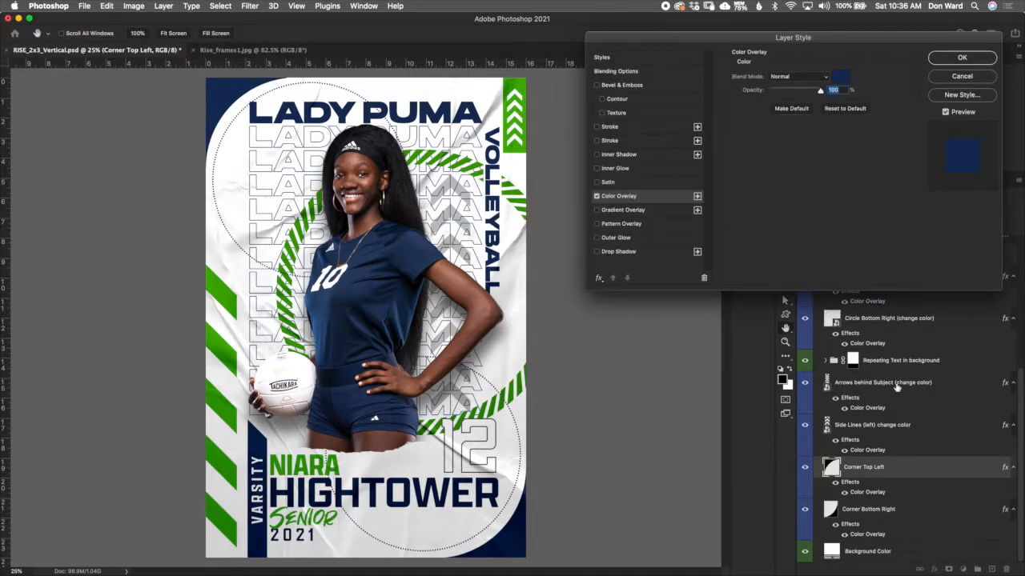
pyautogui.click(840, 76)
pyautogui.click(774, 309)
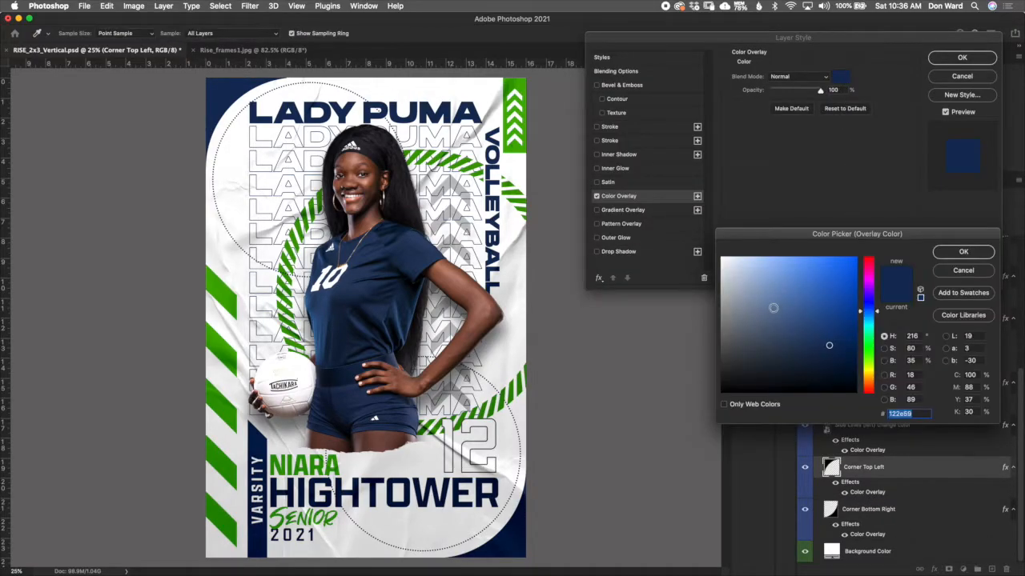
pyautogui.moveTo(878, 311); pyautogui.dragTo(879, 250)
pyautogui.click(856, 302)
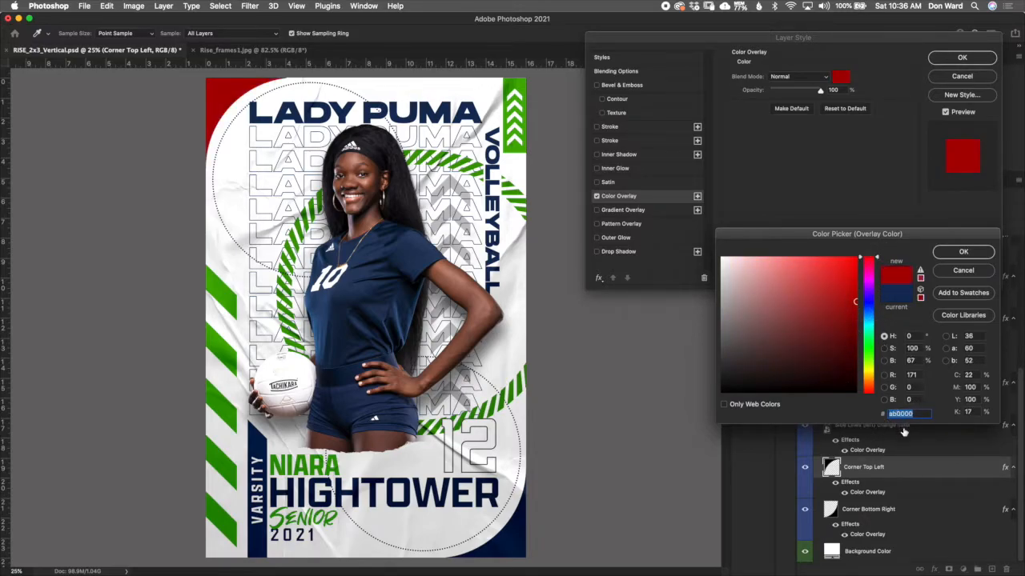
pyautogui.click(964, 273)
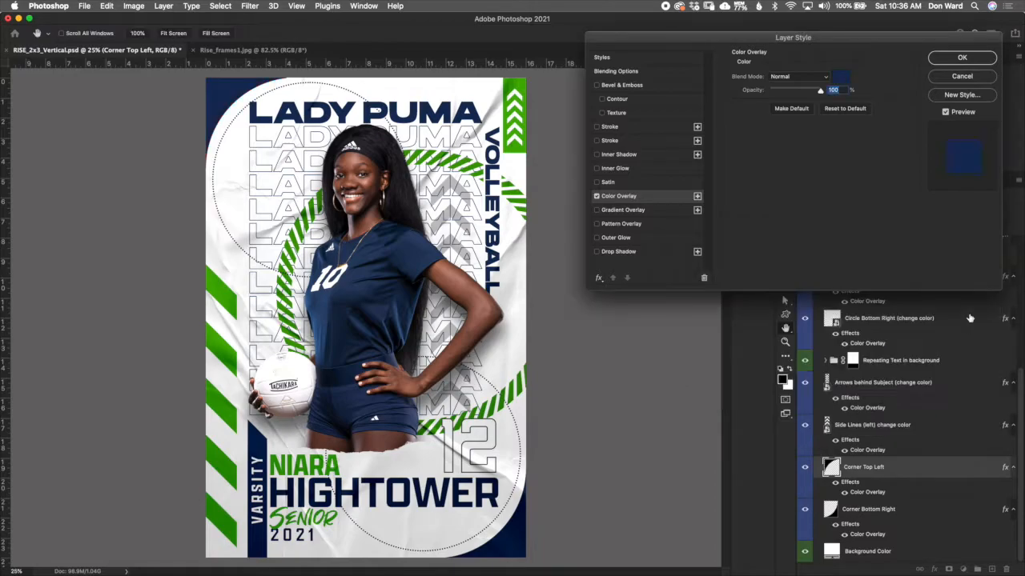
pyautogui.press('Return')
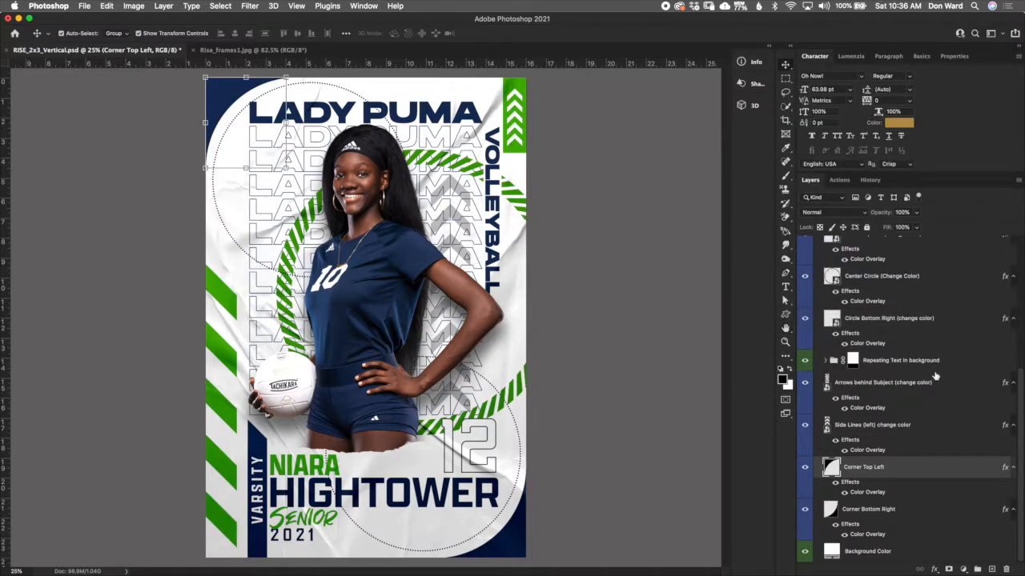
# Try moving the Side Lines (left) layer up and inward on the poster, and cancel the transform
pyautogui.click(917, 425)
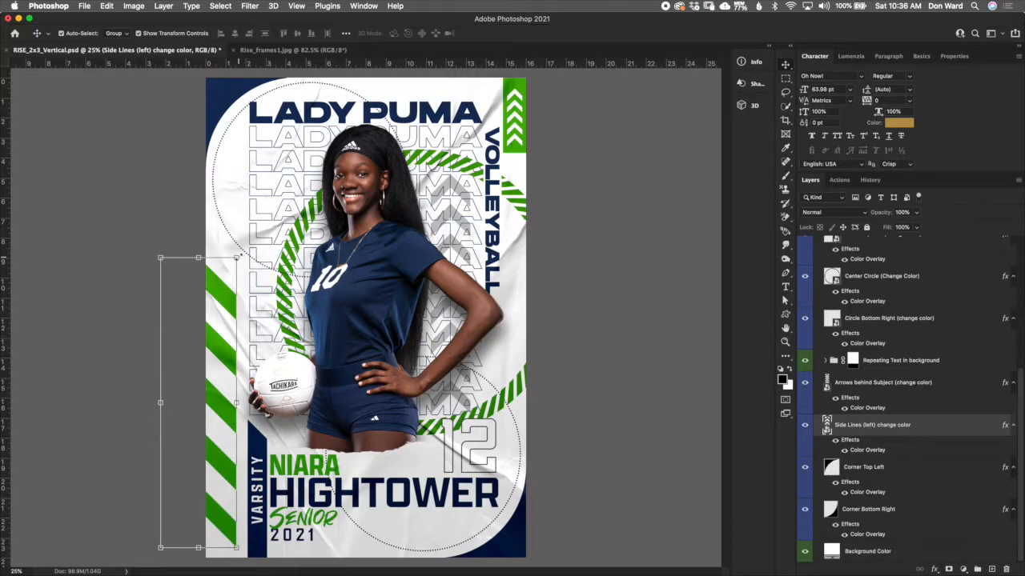
pyautogui.click(241, 256)
pyautogui.moveTo(211, 298); pyautogui.dragTo(286, 203)
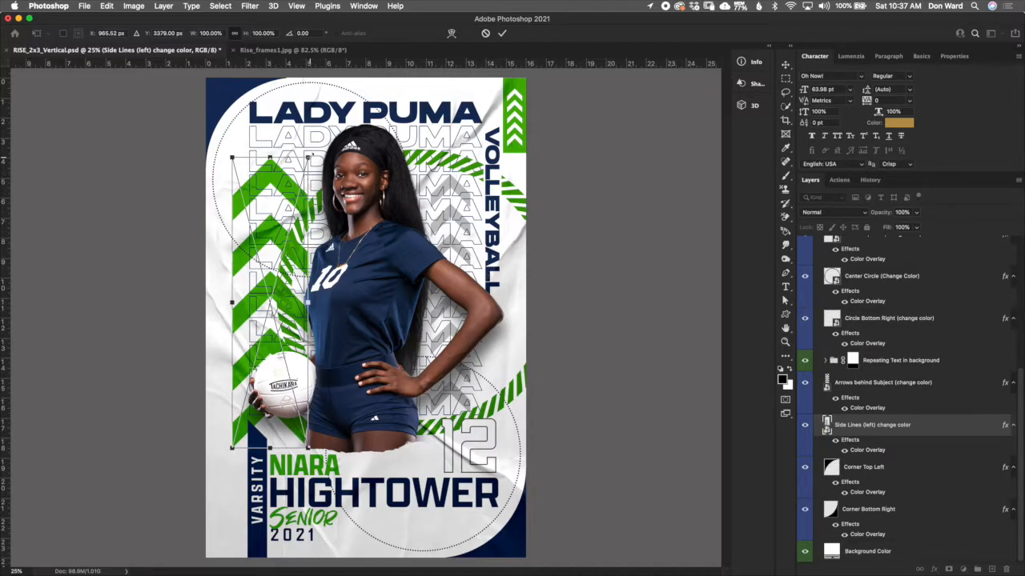
pyautogui.moveTo(272, 275); pyautogui.dragTo(242, 295)
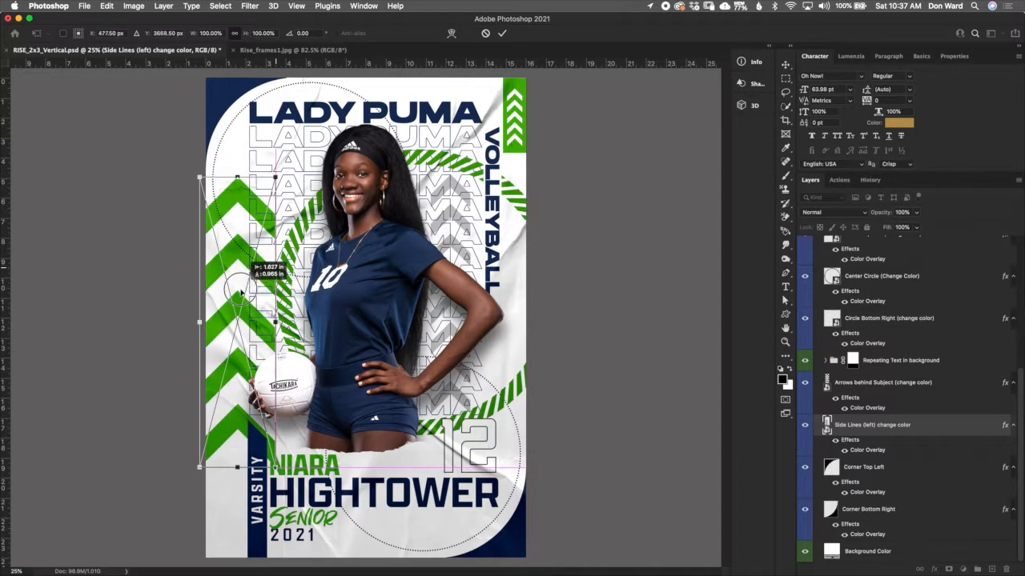
pyautogui.click(485, 33)
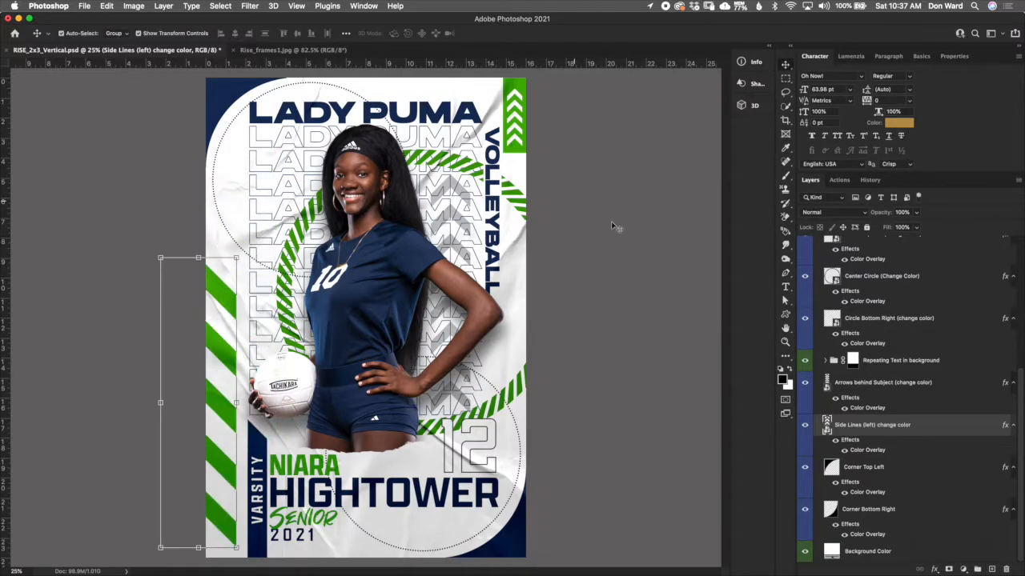
# Preview a red color overlay, b10000, on the Side Lines (left) layer and discard the style change
pyautogui.doubleClick(879, 454)
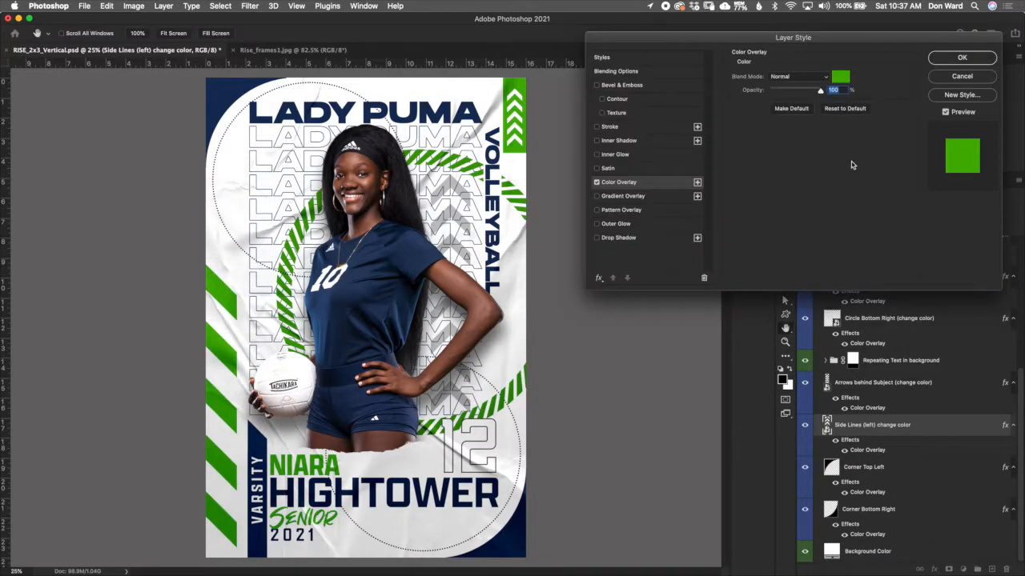
pyautogui.click(838, 76)
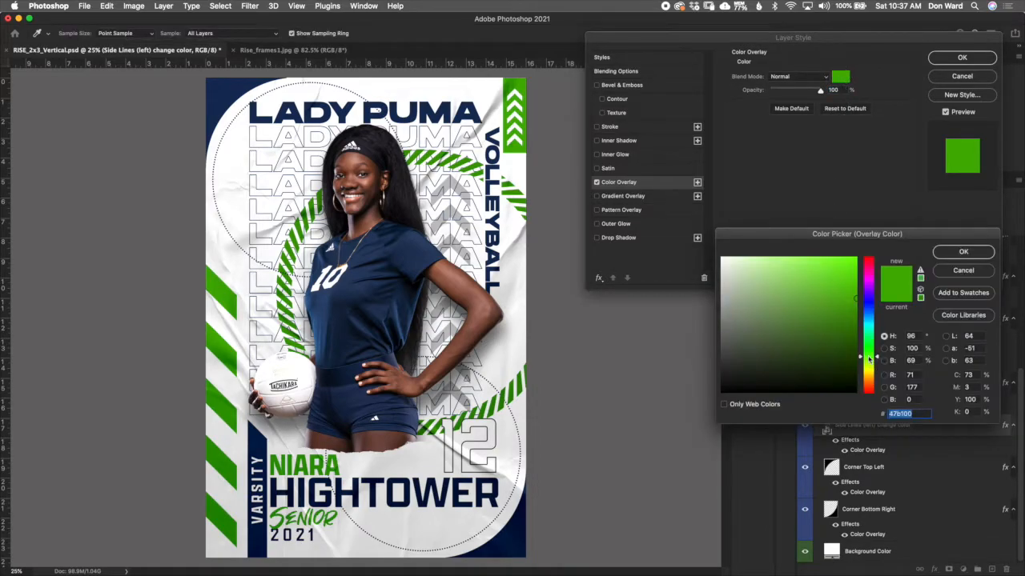
pyautogui.moveTo(879, 334); pyautogui.dragTo(893, 389)
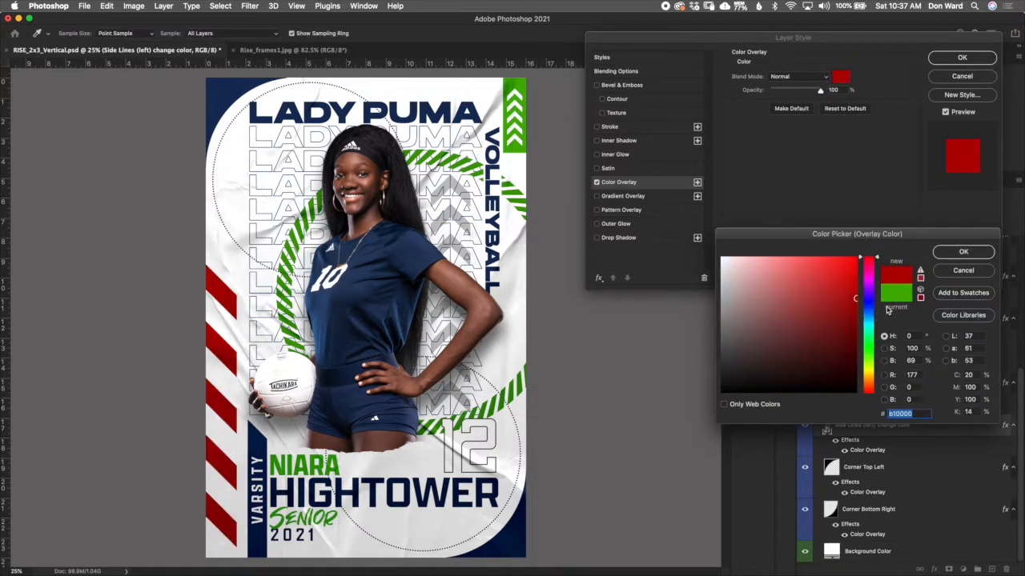
pyautogui.click(963, 270)
pyautogui.click(960, 77)
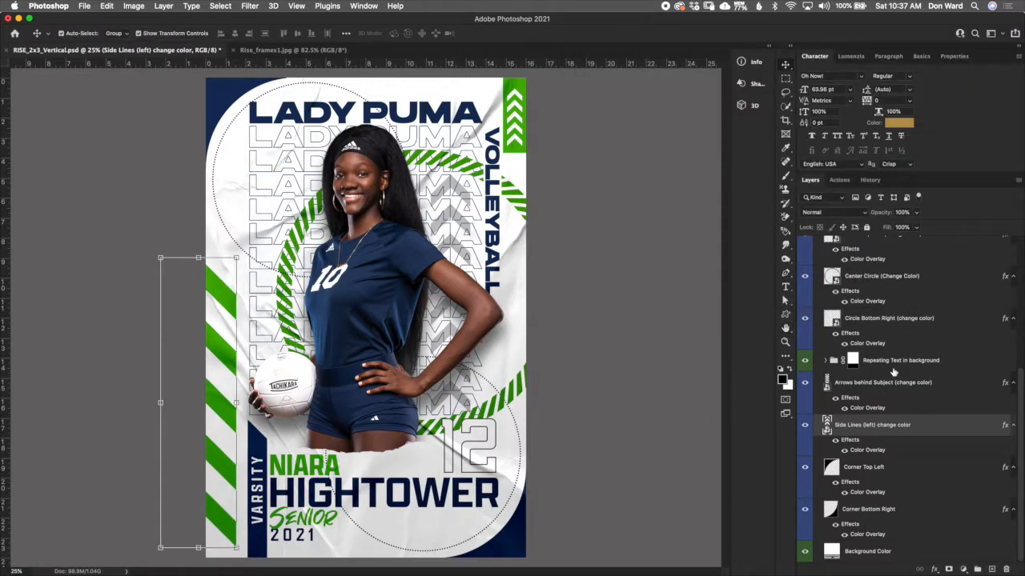
# Preview black, light gray dfdfdf and red a71515 color overlays on the Arrows behind Subject layer, and discard the changes
pyautogui.click(901, 385)
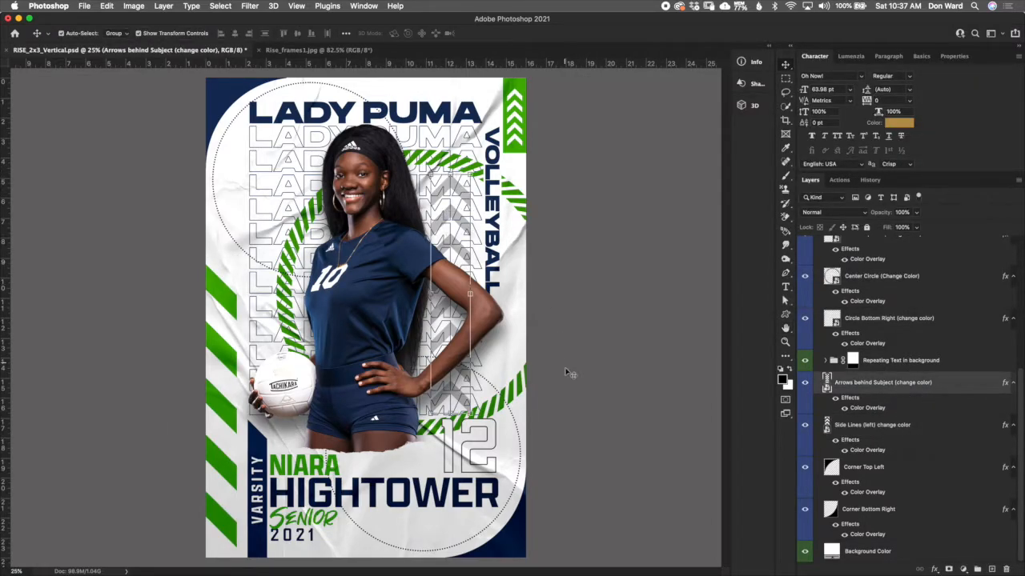
pyautogui.doubleClick(866, 449)
pyautogui.click(840, 77)
pyautogui.moveTo(726, 320)
pyautogui.mouseDown()
pyautogui.moveTo(732, 360)
pyautogui.moveTo(705, 441)
pyautogui.mouseUp()
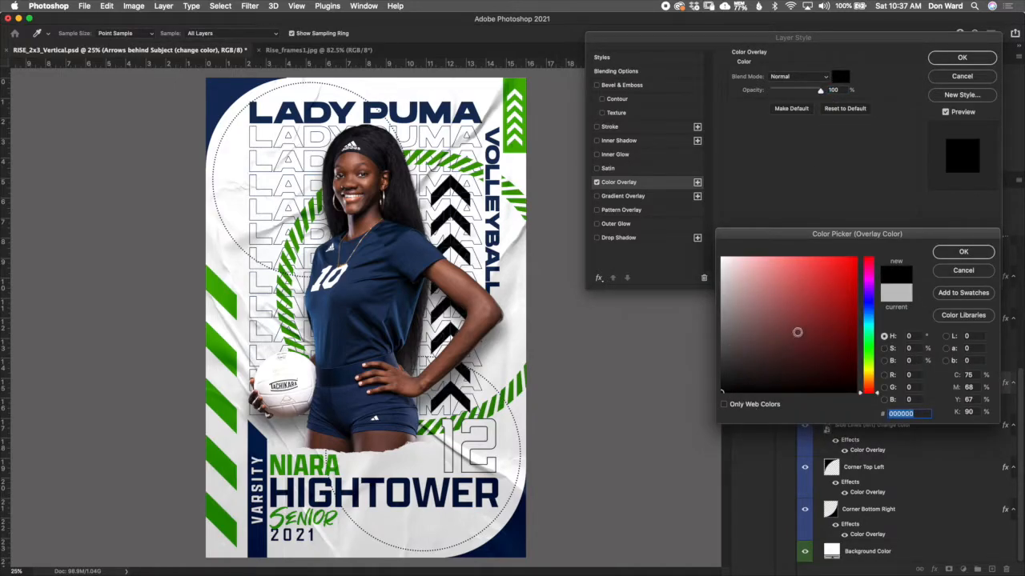
pyautogui.click(722, 273)
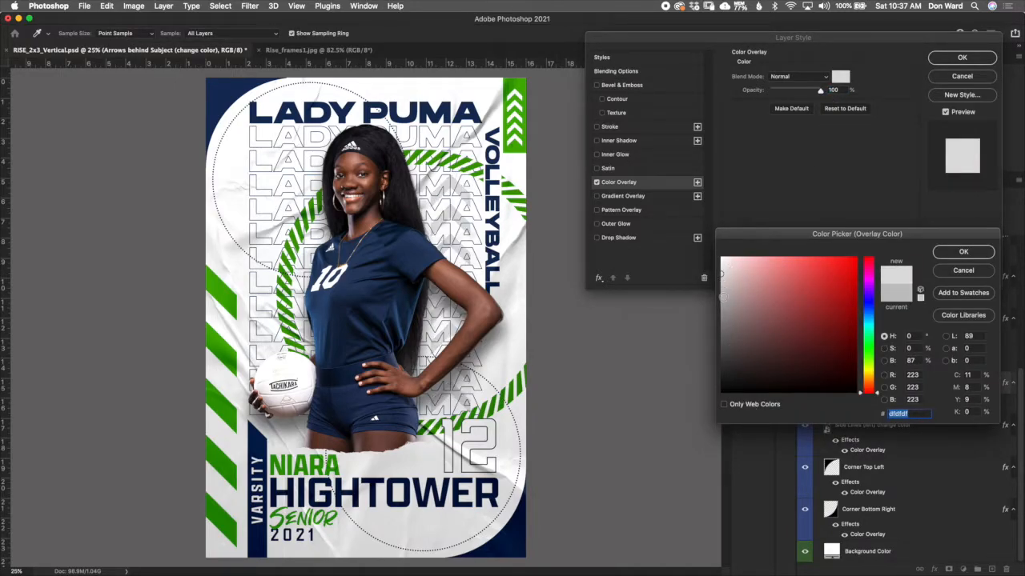
pyautogui.click(756, 311)
pyautogui.click(839, 303)
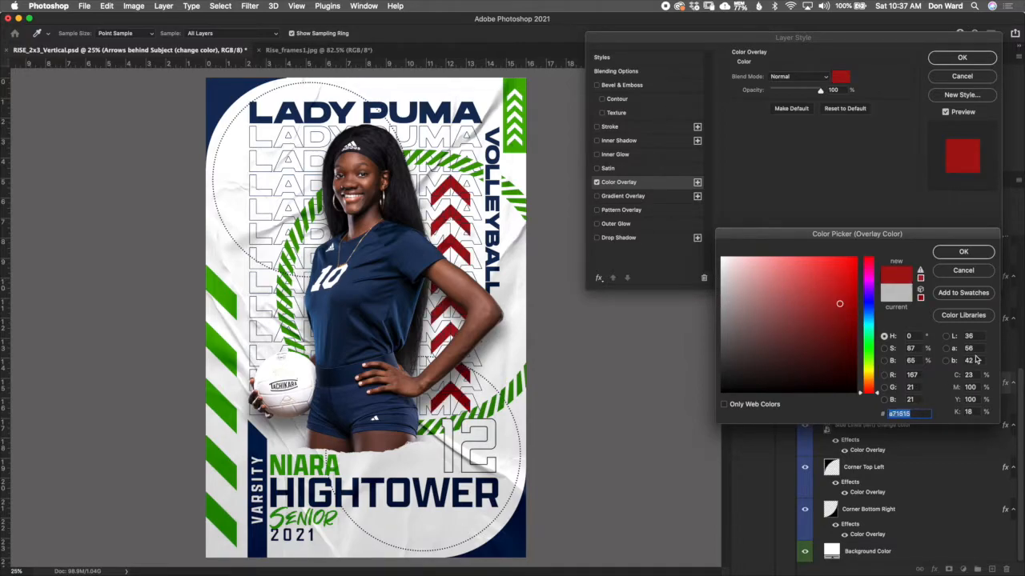
pyautogui.click(975, 275)
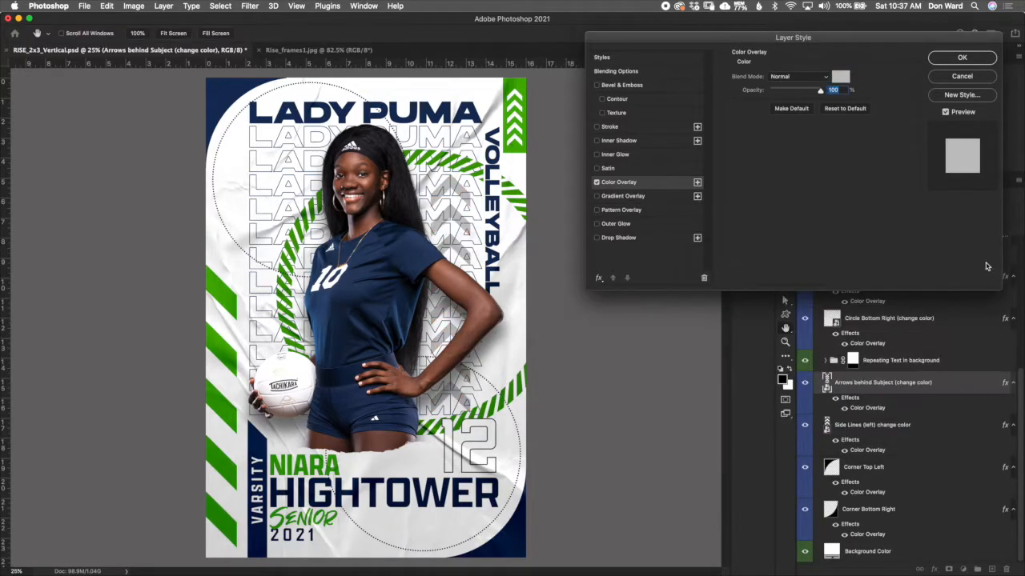
pyautogui.click(965, 77)
# Preview a bright blue color overlay, 0030ed, on the Circle Bottom Right layer and discard the color
pyautogui.click(906, 364)
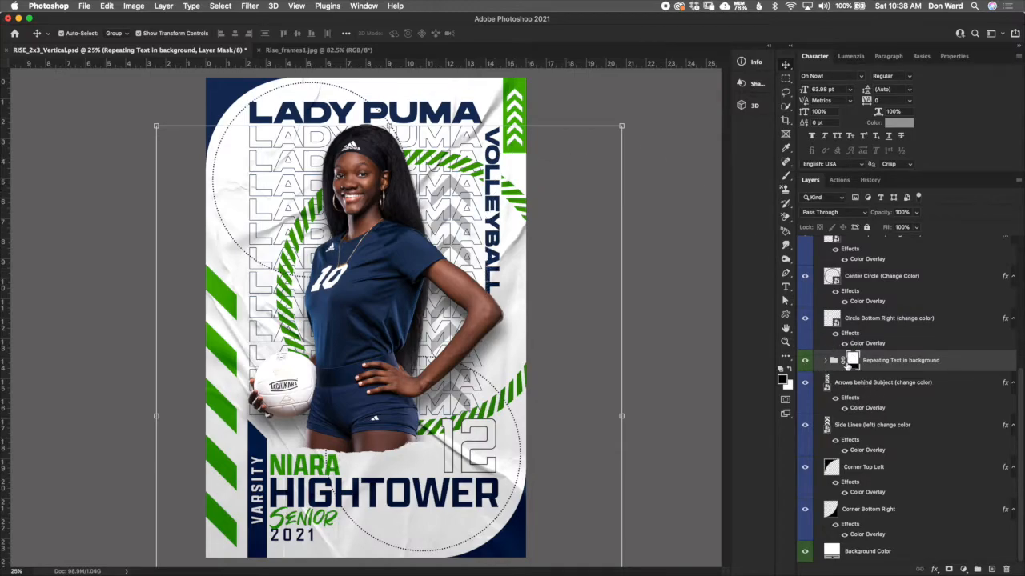
pyautogui.click(922, 326)
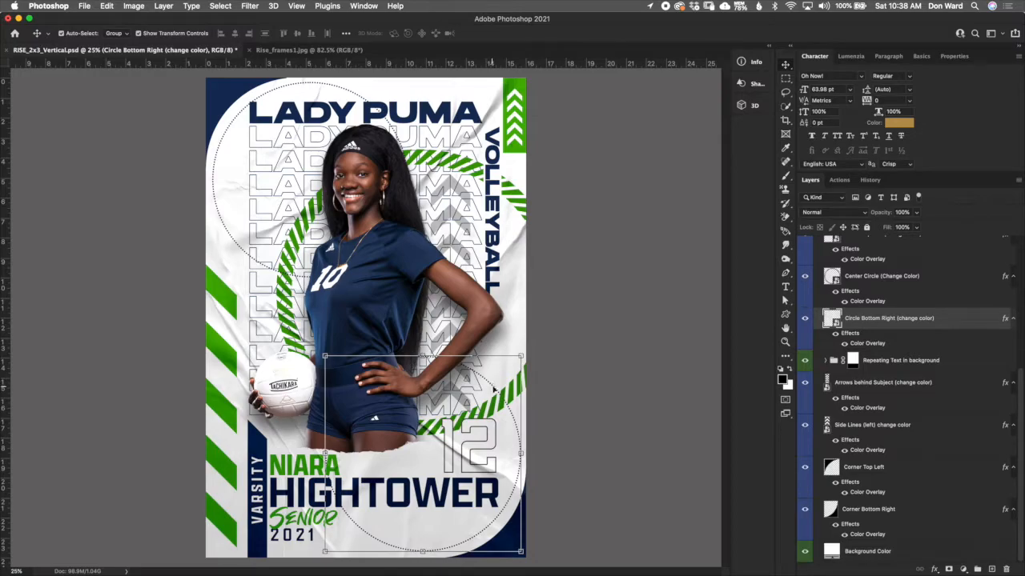
pyautogui.doubleClick(884, 343)
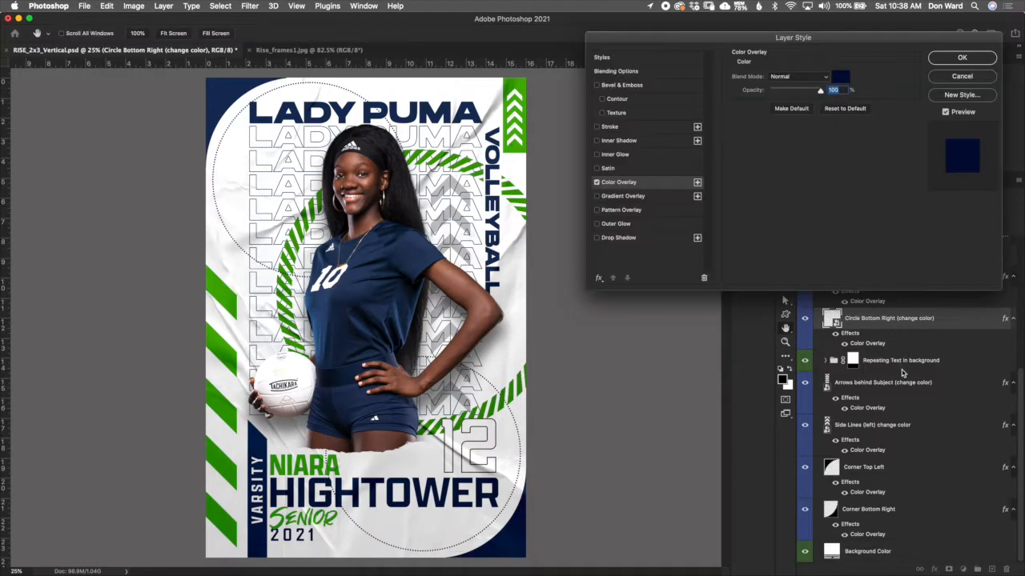
pyautogui.click(839, 76)
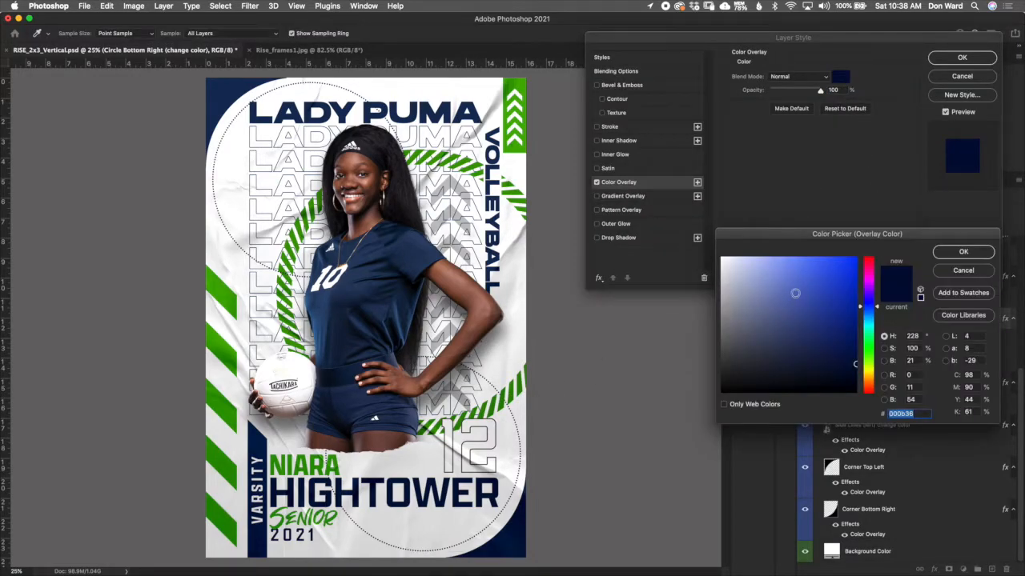
pyautogui.click(846, 282)
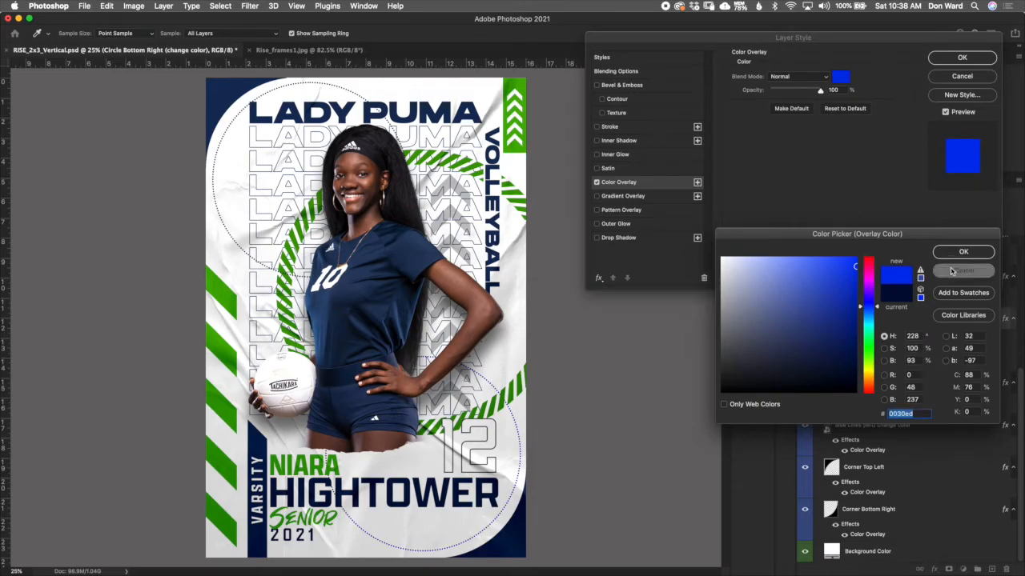
pyautogui.click(954, 270)
pyautogui.click(962, 58)
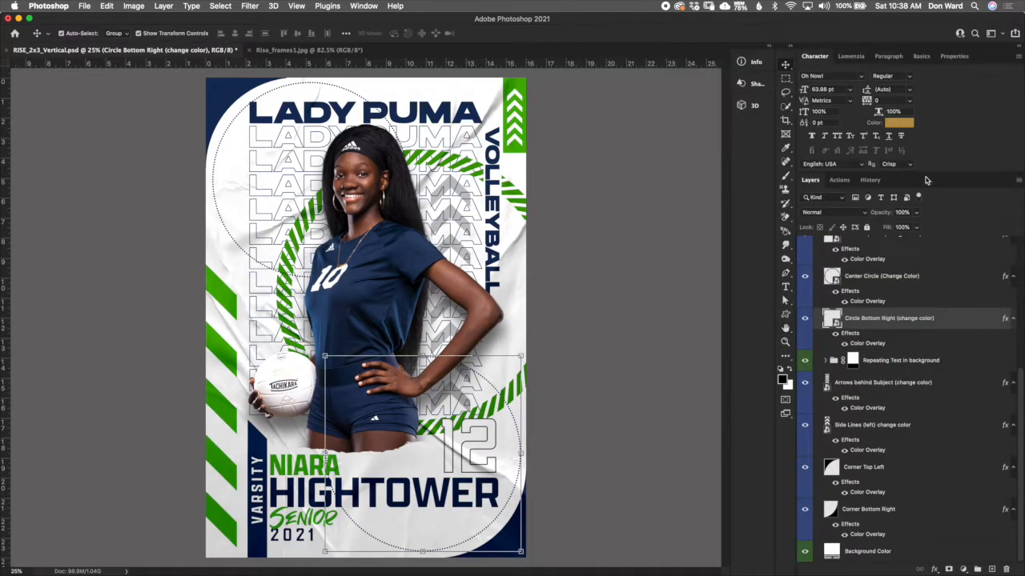
# Check the Center Circle layer's color overlay settings and close them without changing anything
pyautogui.click(876, 284)
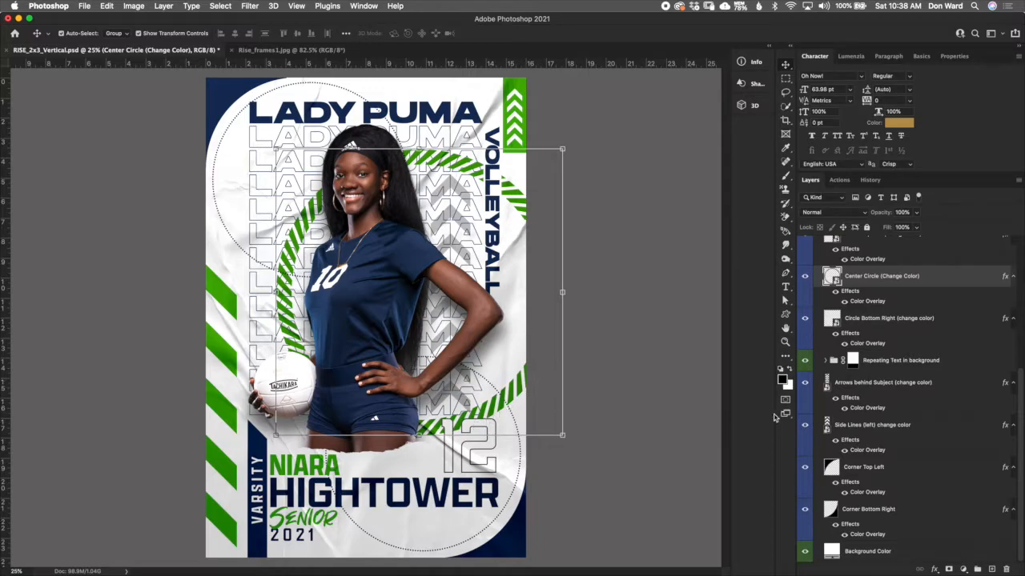
pyautogui.doubleClick(874, 301)
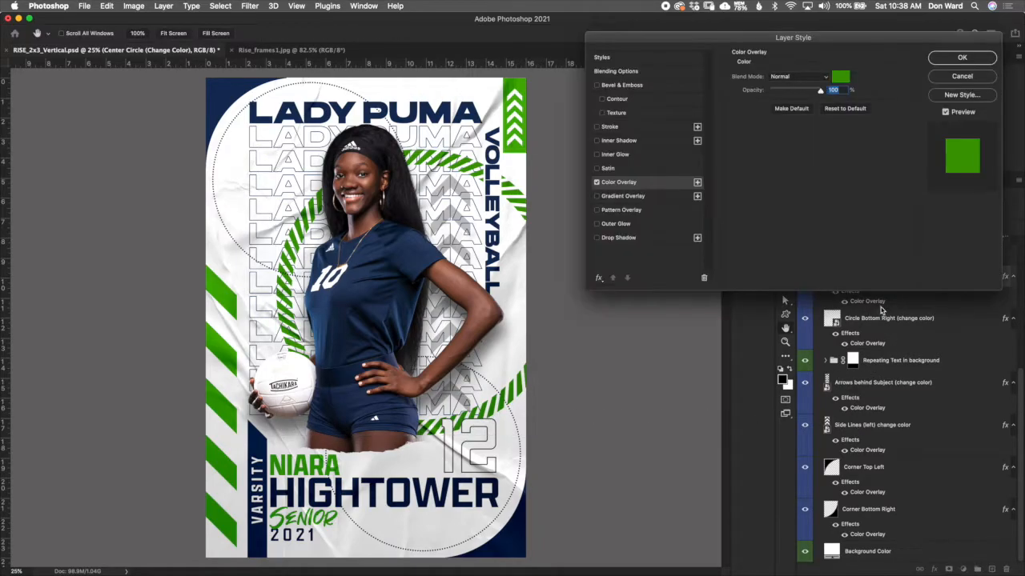
pyautogui.click(948, 78)
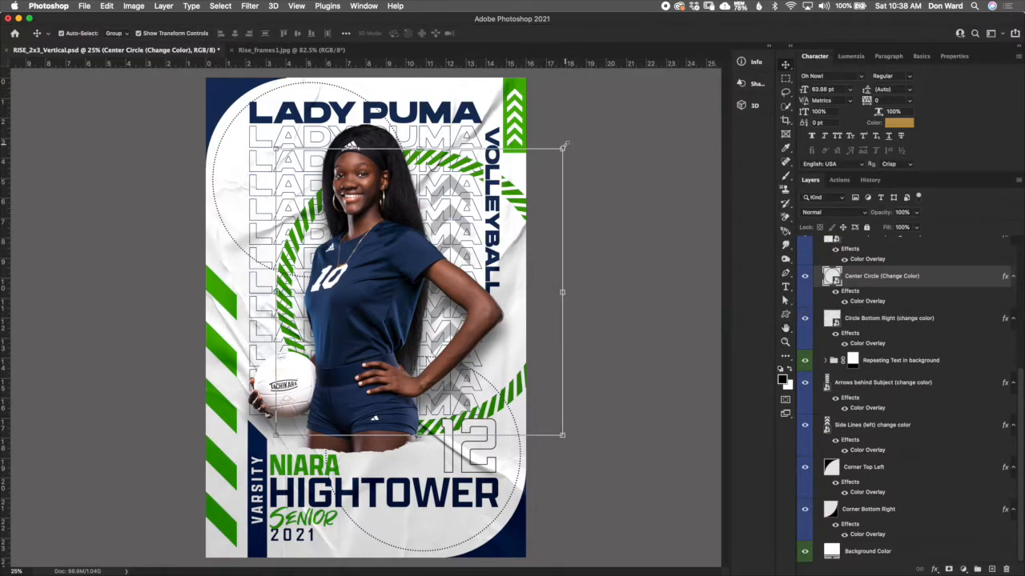
# Try moving the Center Circle layer slightly to the right on the poster, and cancel the transform
pyautogui.click(564, 147)
pyautogui.moveTo(535, 269)
pyautogui.mouseDown()
pyautogui.moveTo(576, 255)
pyautogui.moveTo(617, 277)
pyautogui.moveTo(493, 270)
pyautogui.moveTo(537, 268)
pyautogui.moveTo(546, 278)
pyautogui.moveTo(553, 268)
pyautogui.mouseUp()
pyautogui.click(502, 33)
# Check the Circle Top Left layer's overlay color in the color picker and close the layer style without changes
pyautogui.click(912, 256)
pyautogui.moveTo(1020, 377); pyautogui.dragTo(1020, 362)
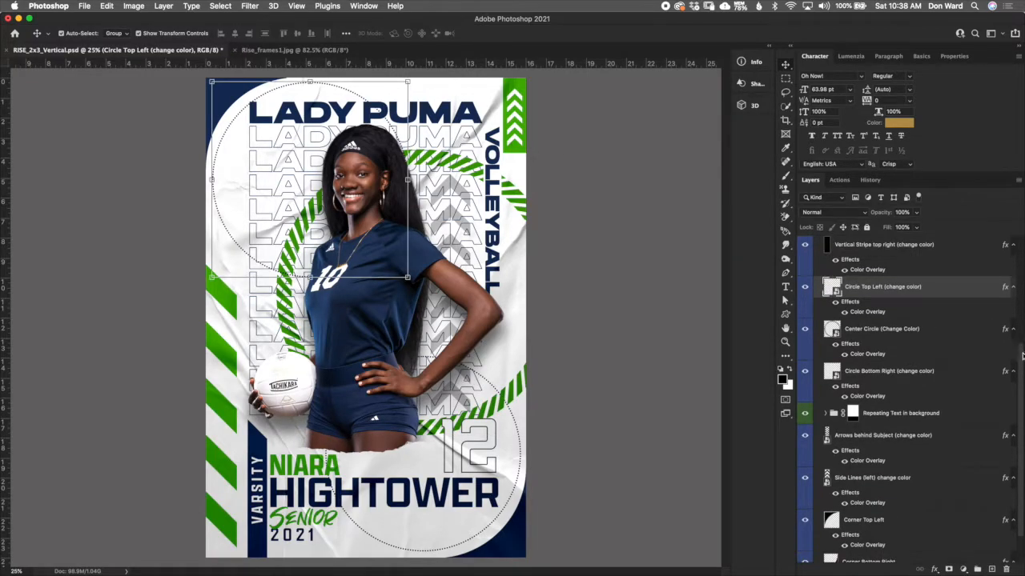
pyautogui.doubleClick(876, 313)
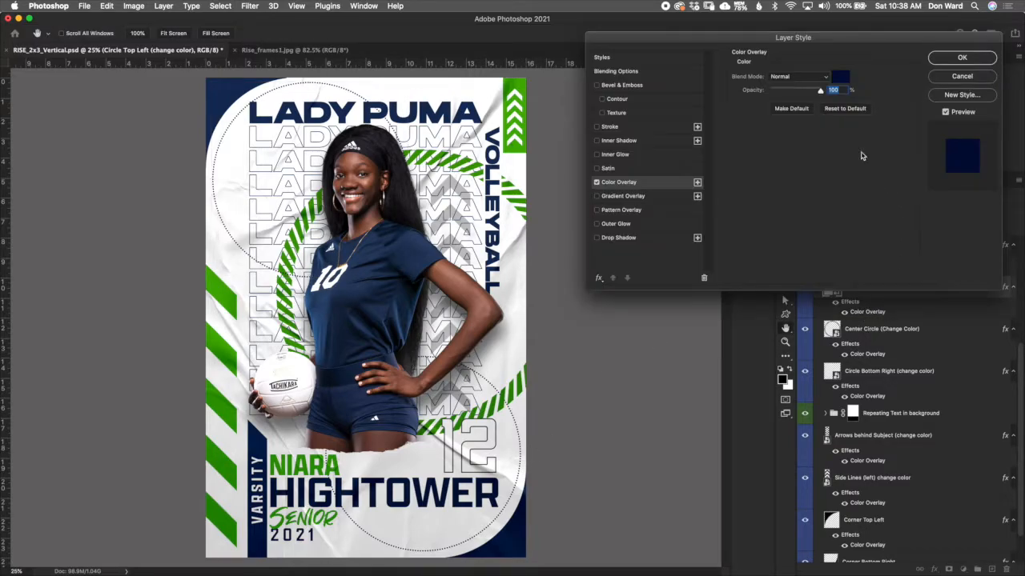
pyautogui.click(841, 77)
pyautogui.click(949, 273)
pyautogui.click(962, 77)
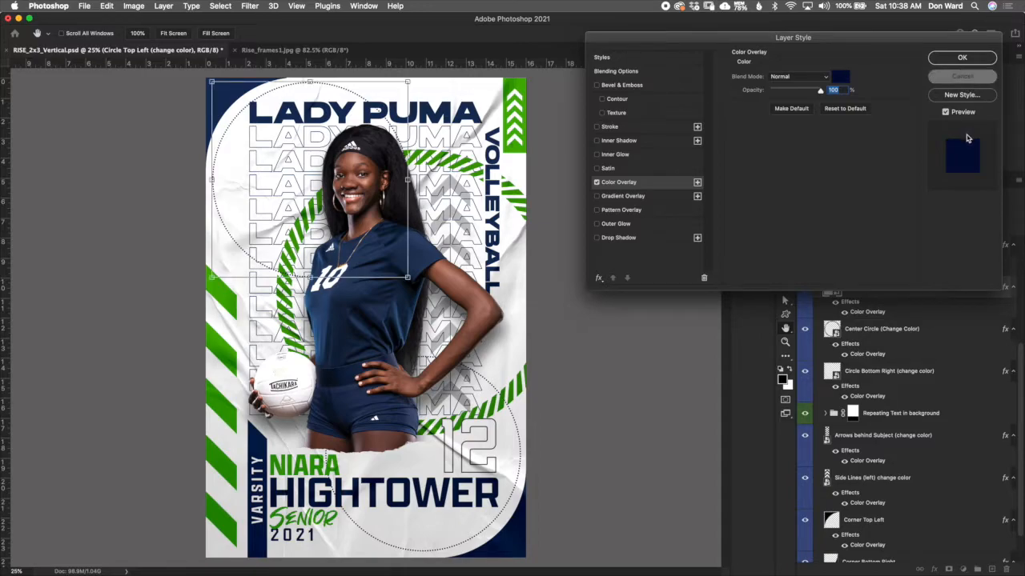
# View the color overlay settings of the Vertical Stripe top right layer and close them without changes
pyautogui.click(917, 248)
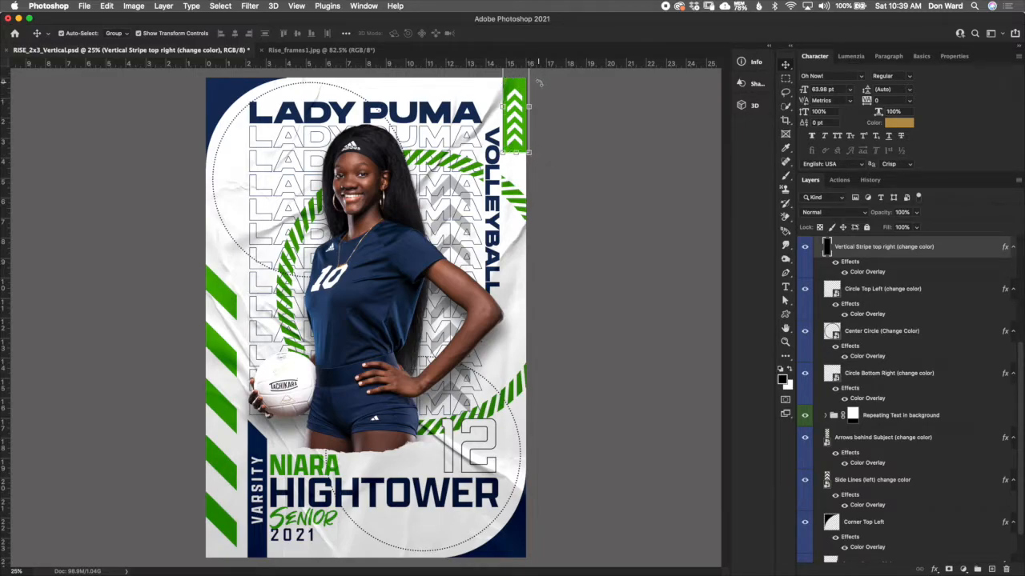
pyautogui.doubleClick(868, 274)
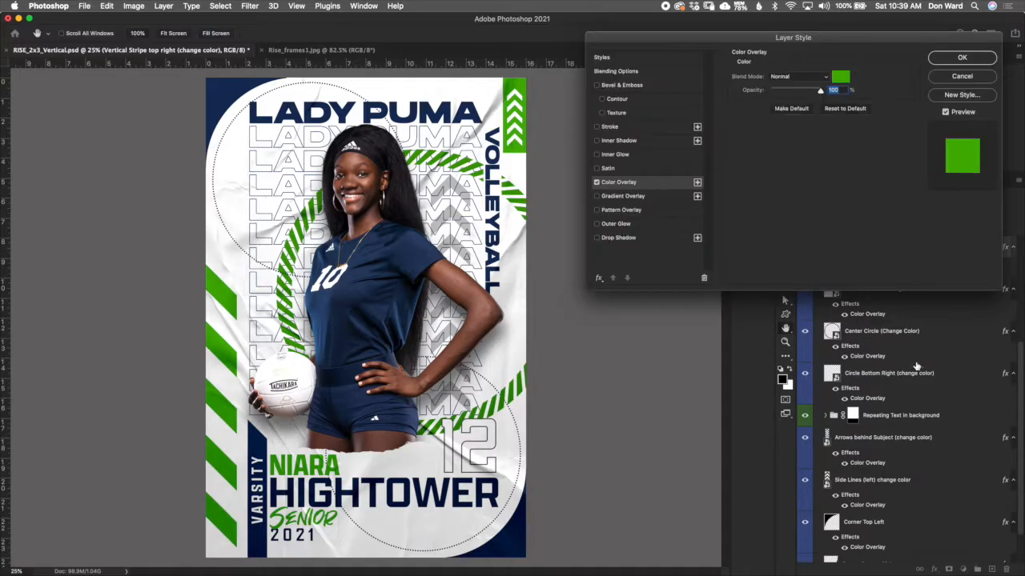
pyautogui.click(957, 80)
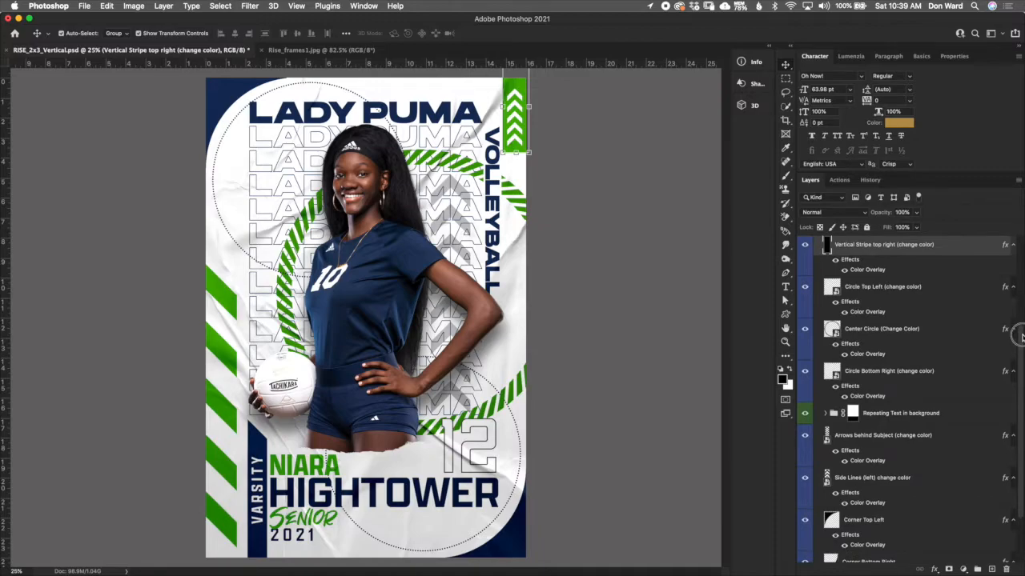
# Try a different overlay color on the Up Arrows Top Right layer, discard it and close the layer style
pyautogui.scroll(1, 1008, 328)
pyautogui.click(902, 258)
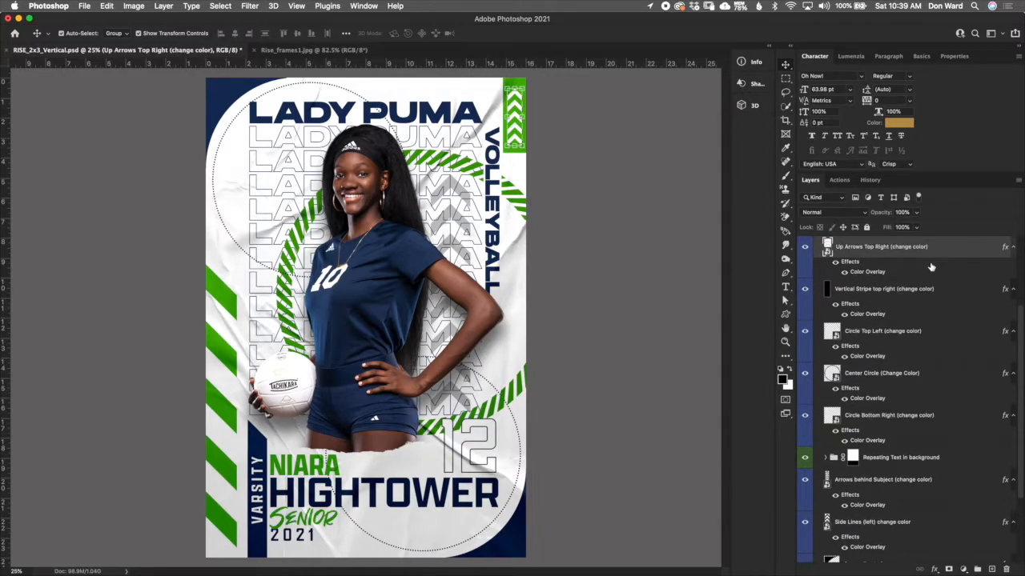
pyautogui.doubleClick(874, 276)
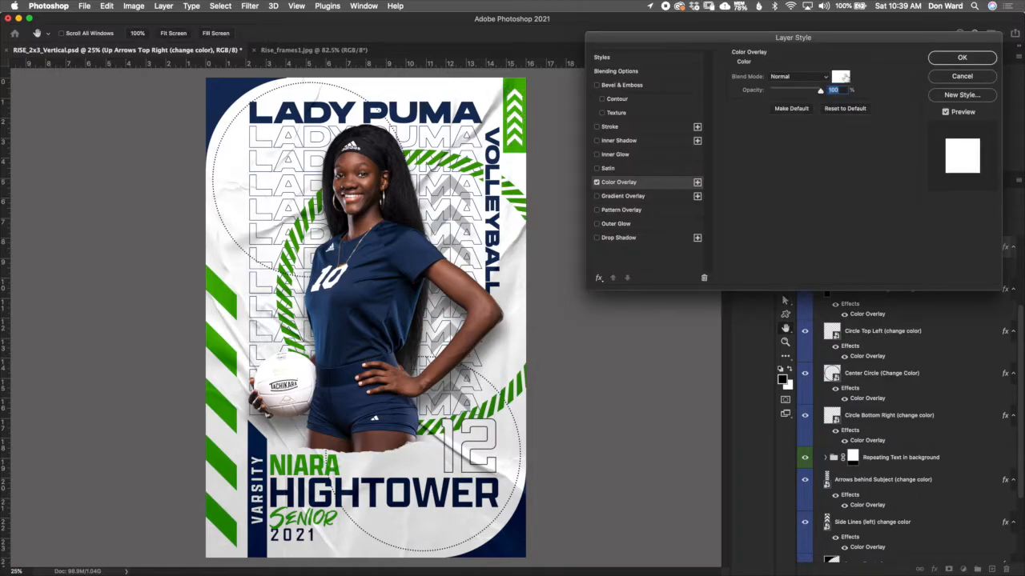
pyautogui.click(841, 76)
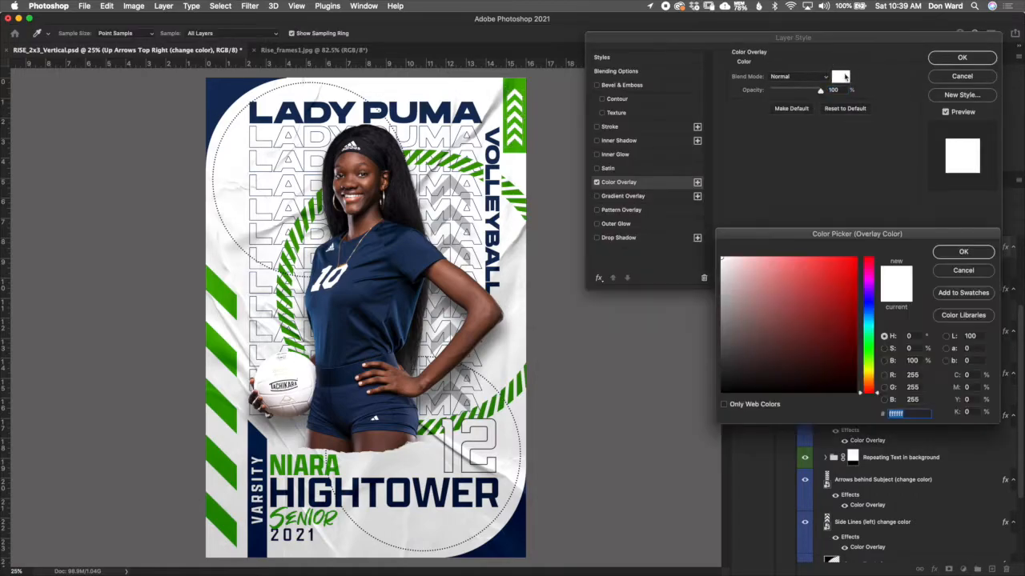
pyautogui.click(806, 311)
pyautogui.click(963, 271)
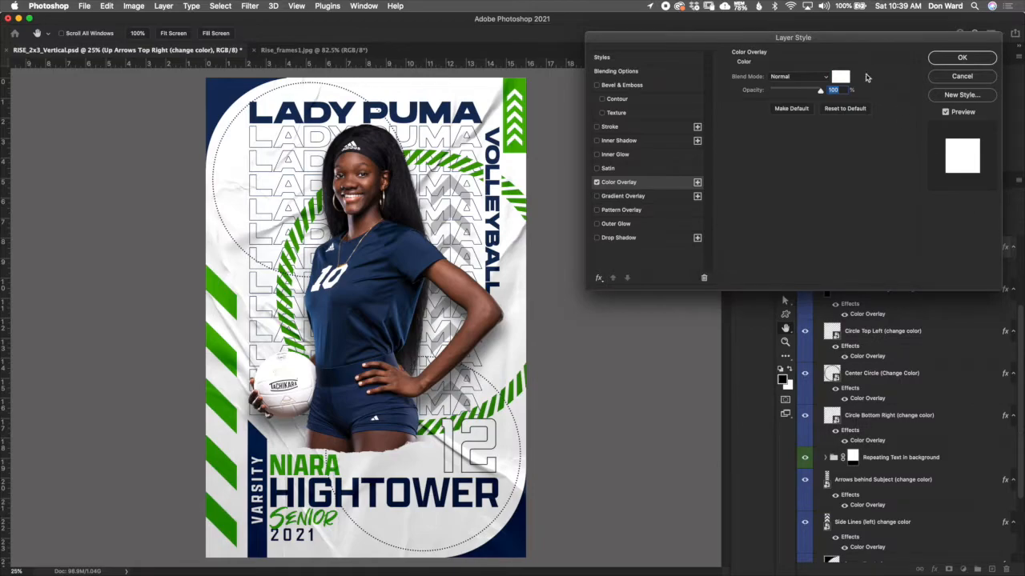
pyautogui.click(978, 61)
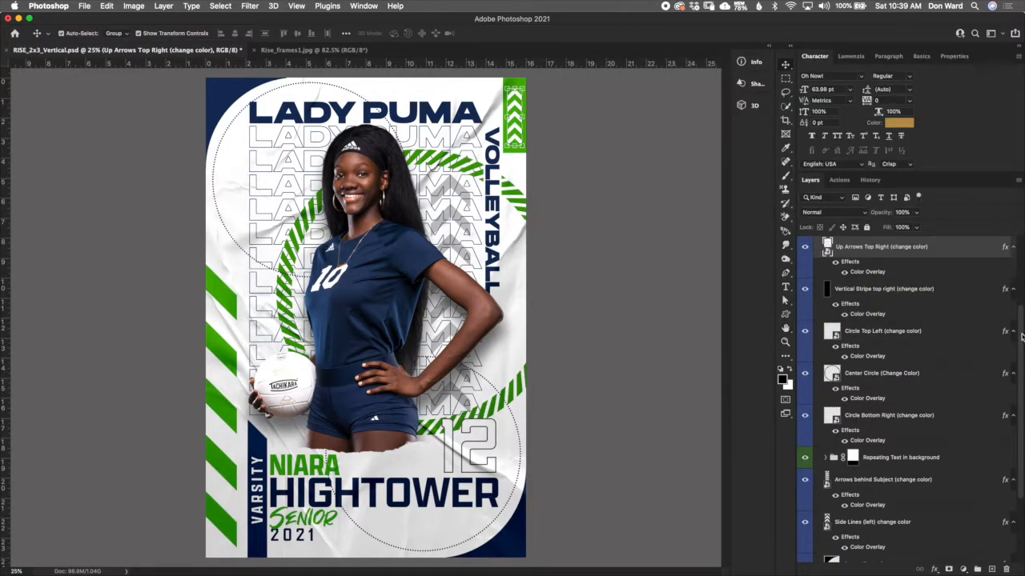
# Collapse the Background Layers (including background text layer) group
pyautogui.scroll(2, 1020, 337)
pyautogui.click(835, 273)
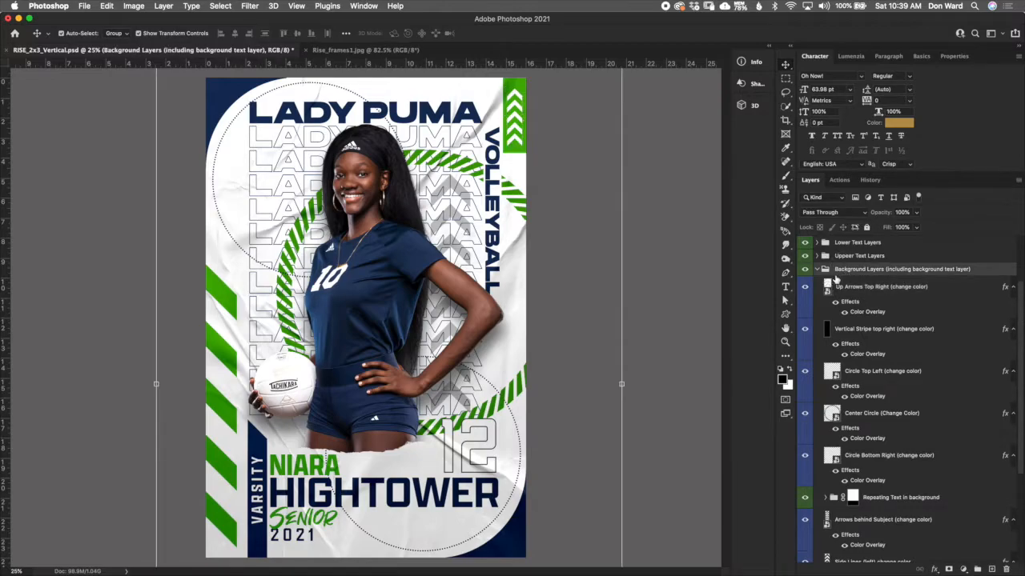
pyautogui.click(817, 270)
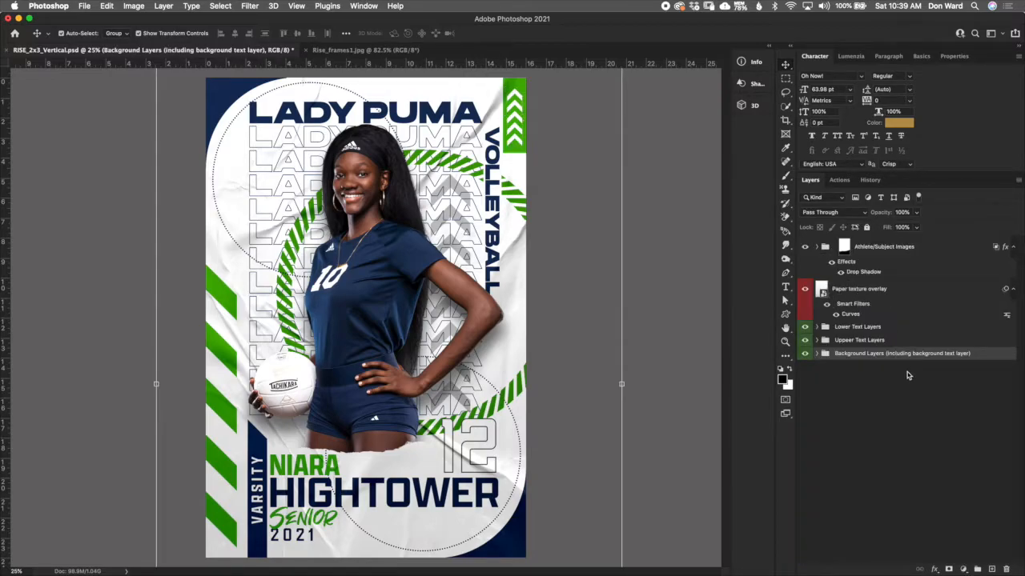
# Select the Uppeer Text Layers group and expand it together with the Background Layers group to show their layers
pyautogui.click(892, 342)
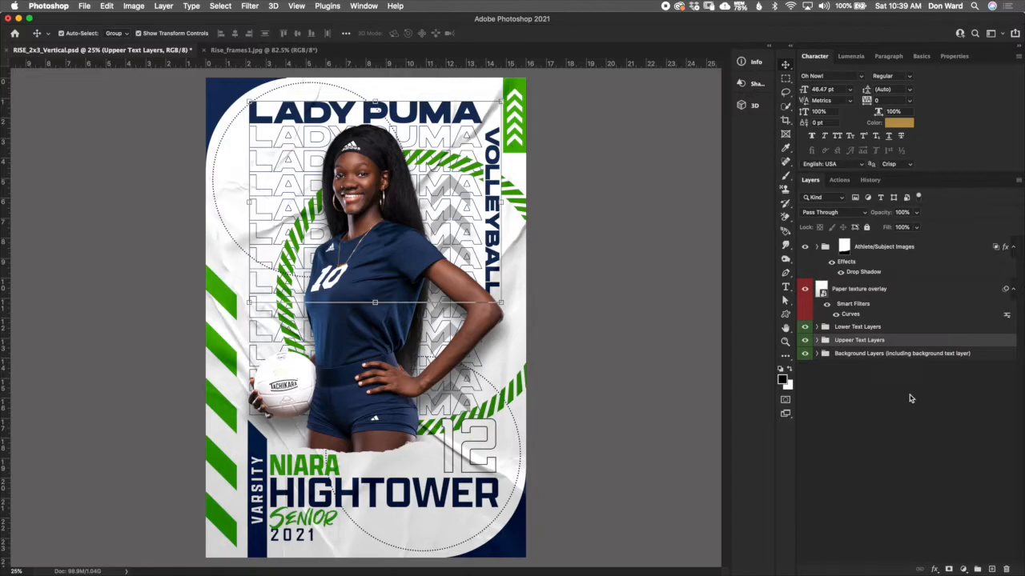
pyautogui.click(816, 353)
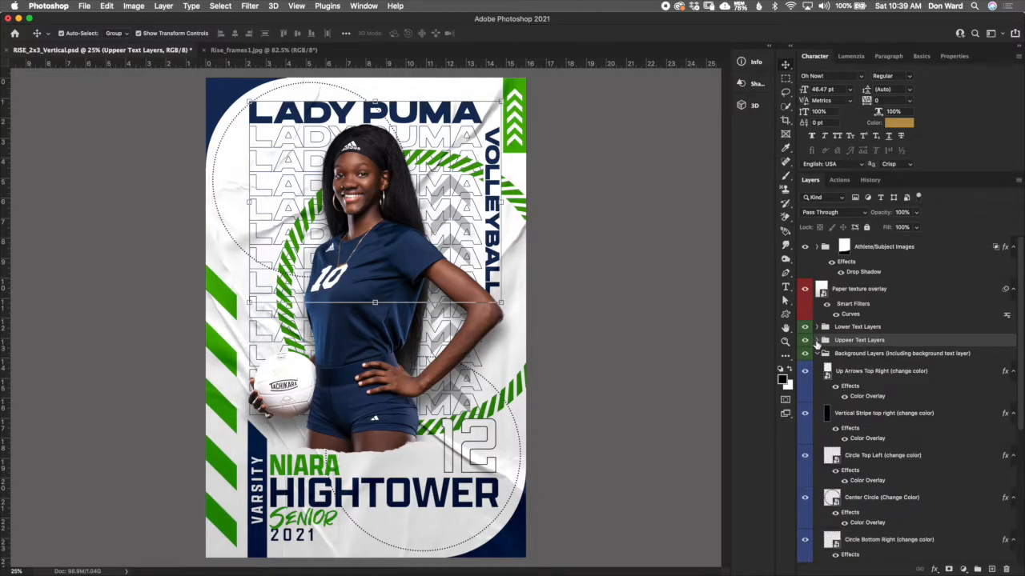
pyautogui.click(817, 341)
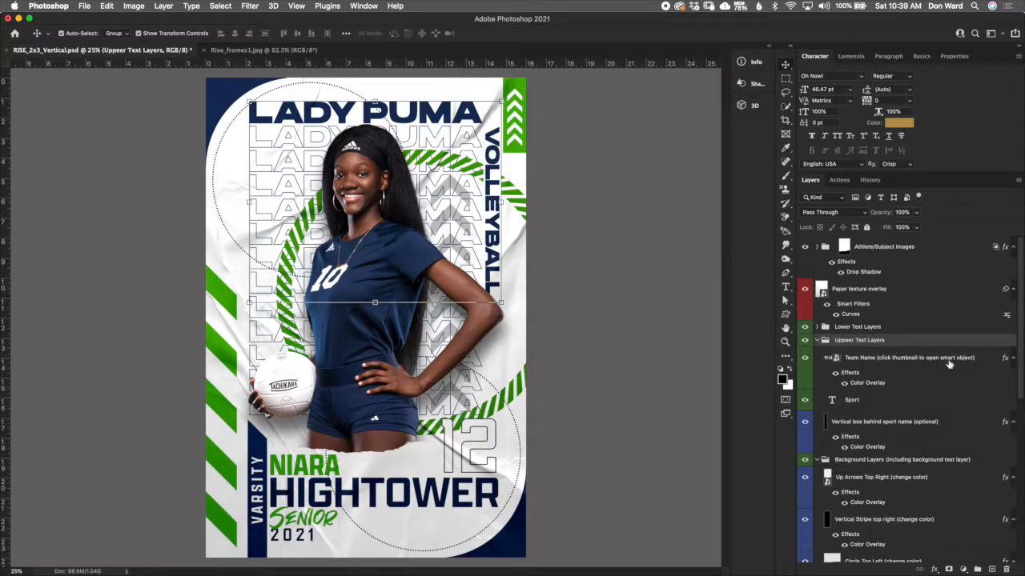
pyautogui.scroll(-2, 1019, 353)
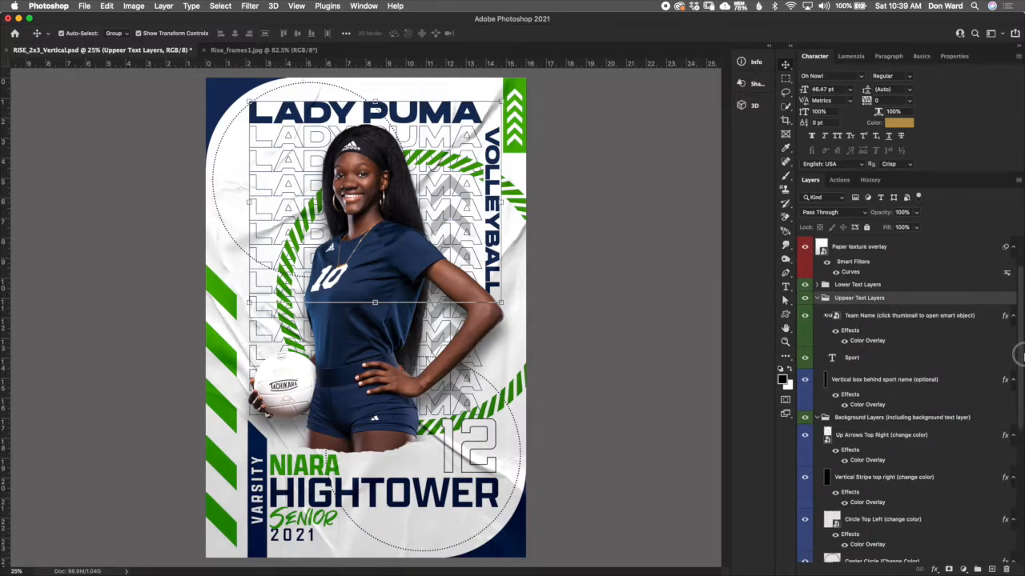
pyautogui.scroll(-1, 1019, 353)
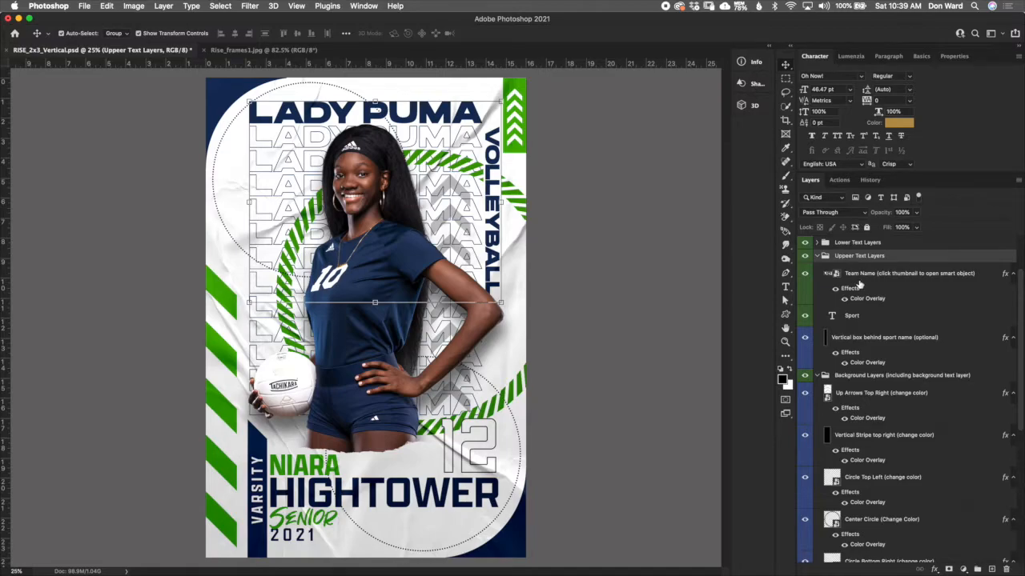
# Replace the text inside the Team Name smart object with RAIDERS, then save and close the smart object
pyautogui.click(868, 277)
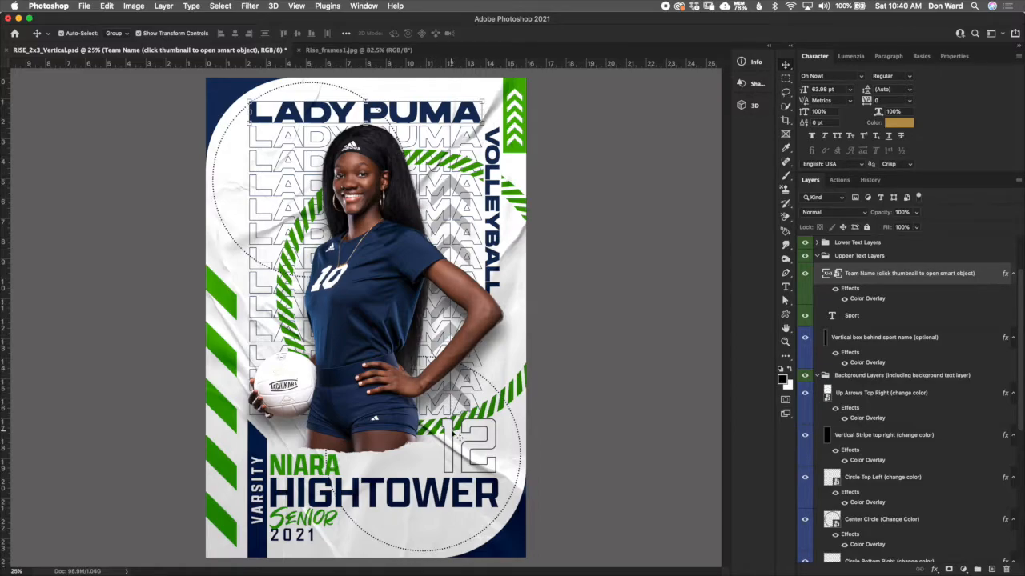
pyautogui.doubleClick(833, 274)
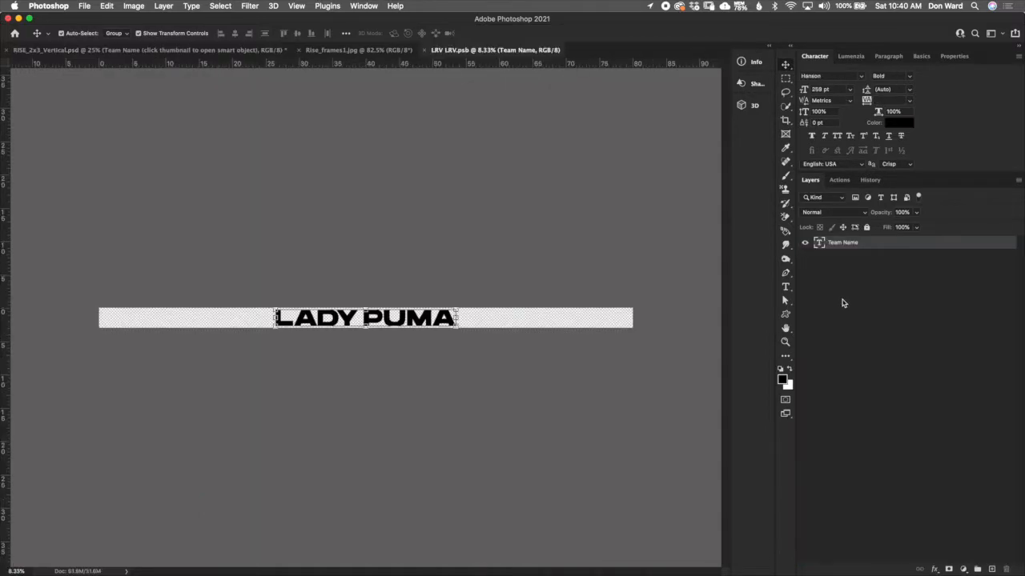
pyautogui.doubleClick(819, 243)
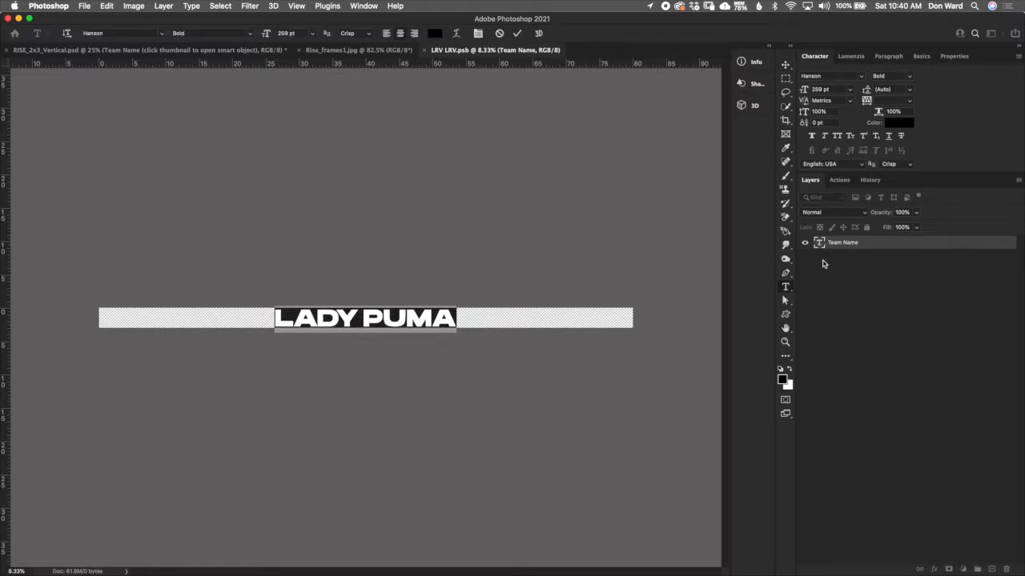
pyautogui.write('RAIDERS')
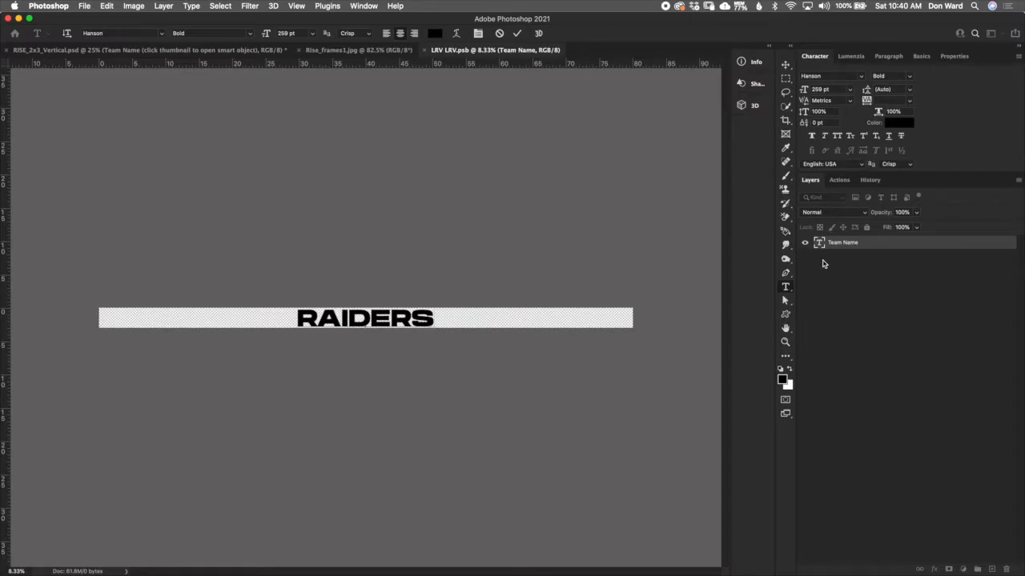
pyautogui.click(518, 35)
pyautogui.press('v')
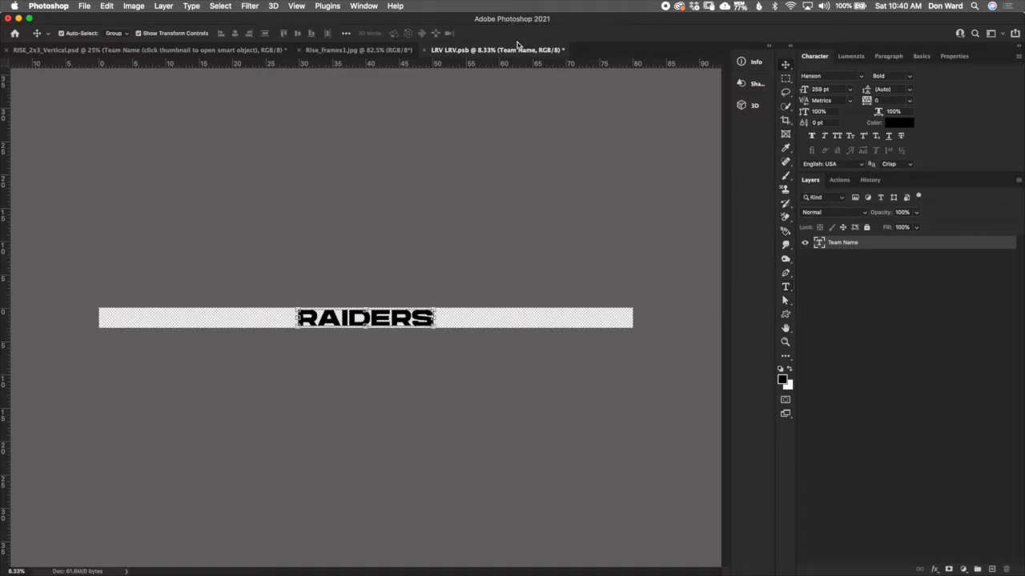
pyautogui.click(425, 50)
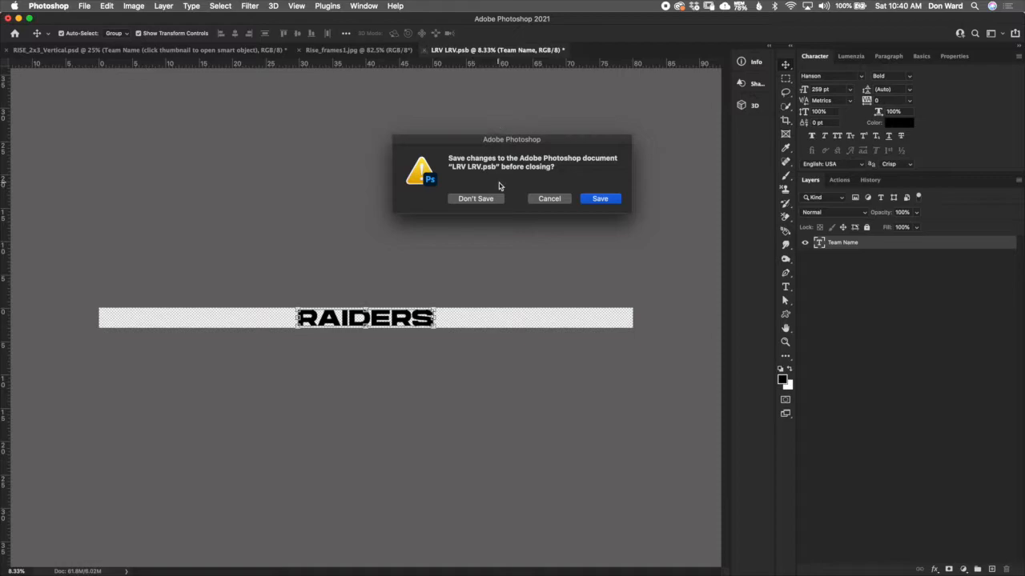
pyautogui.click(602, 199)
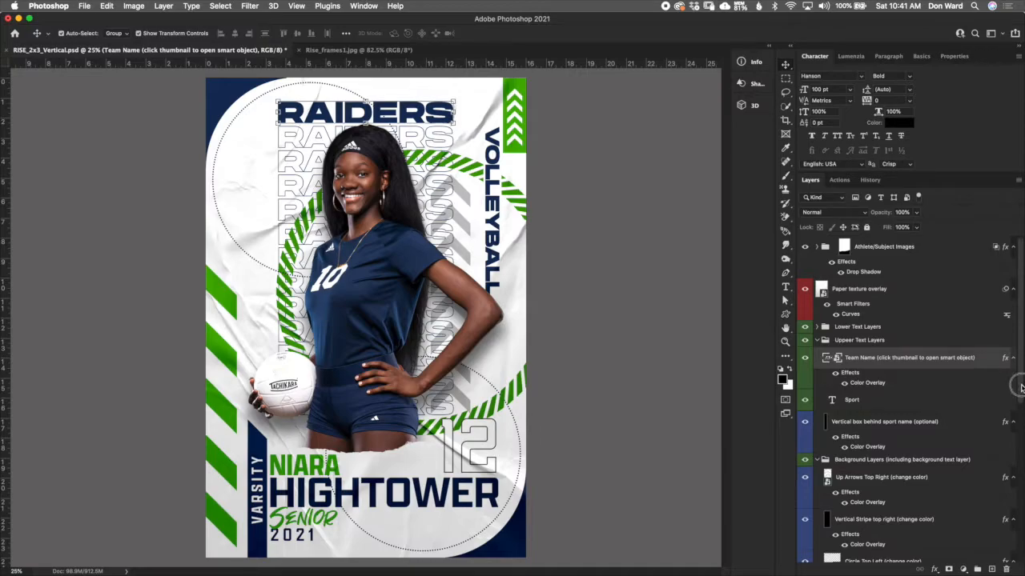
# Unlink the layer mask of the Repeating Text in background group and select the group together with the Team Name layer
pyautogui.scroll(-5, 1014, 460)
pyautogui.scroll(-5, 1014, 460)
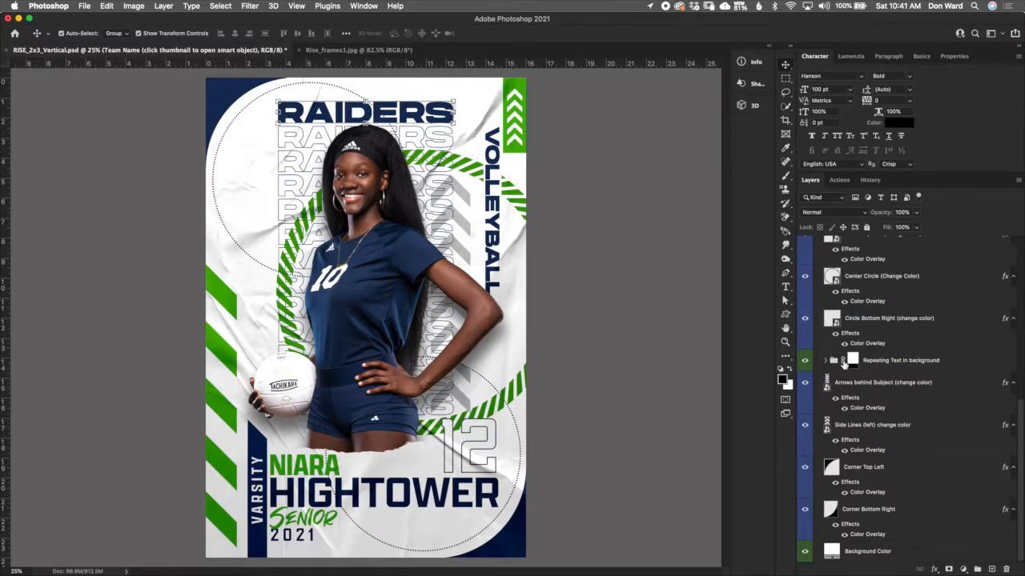
pyautogui.click(843, 361)
pyautogui.click(974, 365)
pyautogui.moveTo(1020, 432); pyautogui.dragTo(1020, 365)
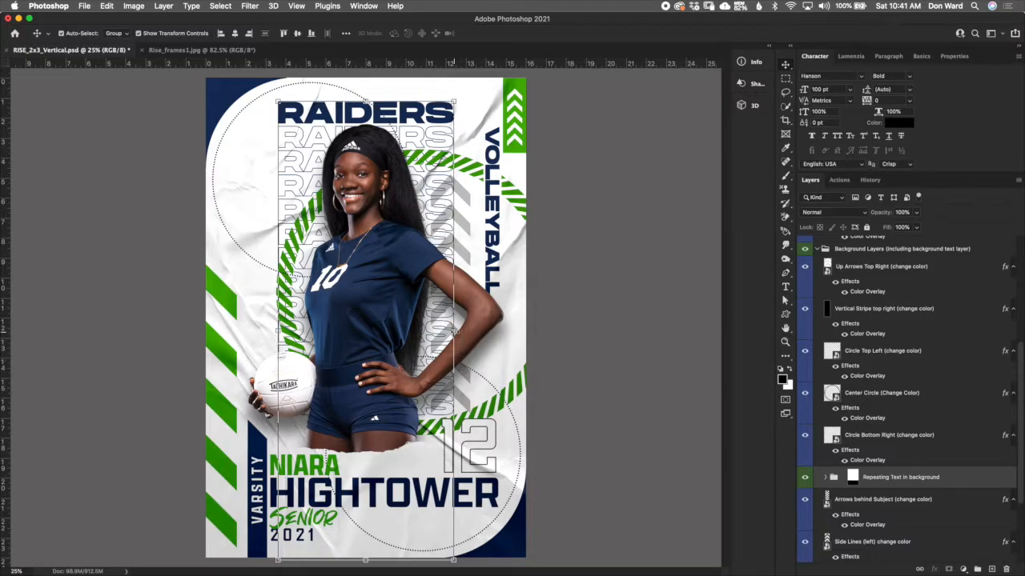
# Scale the team name and repeating background text together to about 136.77% and position them across the upper part of the poster
pyautogui.press('super+t')
pyautogui.moveTo(455, 329); pyautogui.dragTo(483, 329)
pyautogui.moveTo(424, 183); pyautogui.dragTo(398, 238)
pyautogui.moveTo(445, 126); pyautogui.dragTo(515, 49)
pyautogui.moveTo(446, 135); pyautogui.dragTo(450, 195)
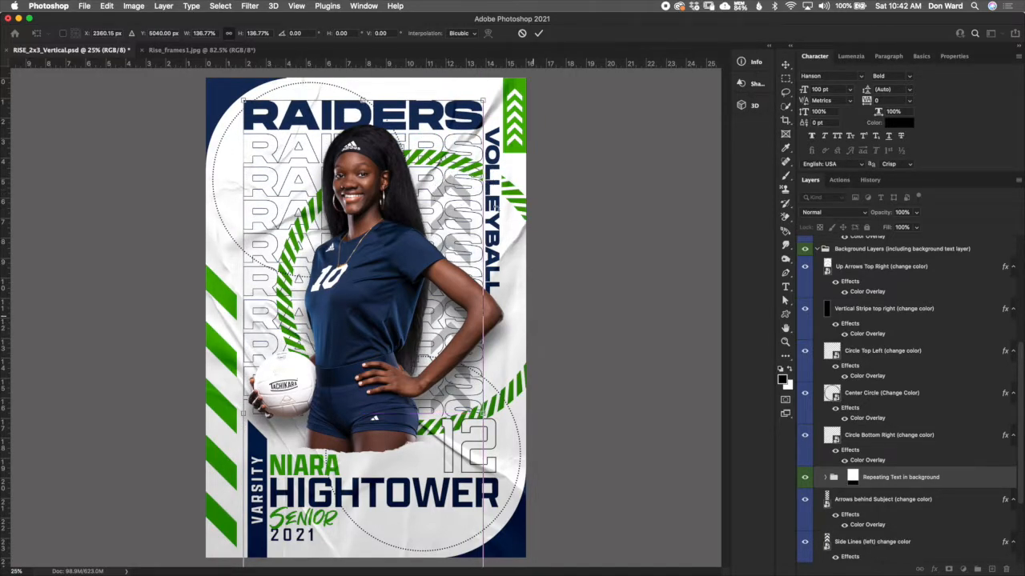
pyautogui.click(540, 33)
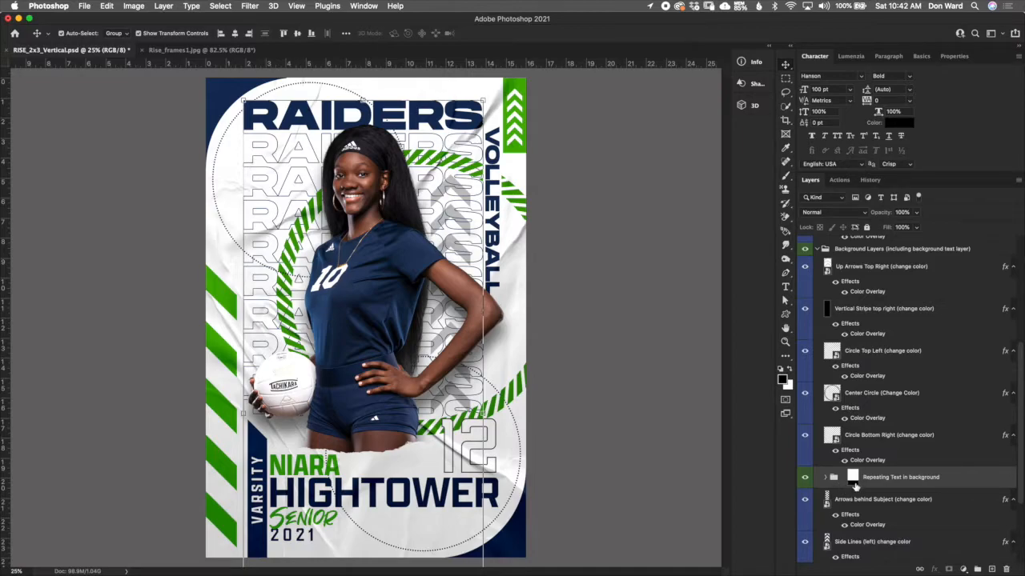
# Select the Repeating Text in background group's mask and move it up to about Y 7007 px
pyautogui.click(852, 477)
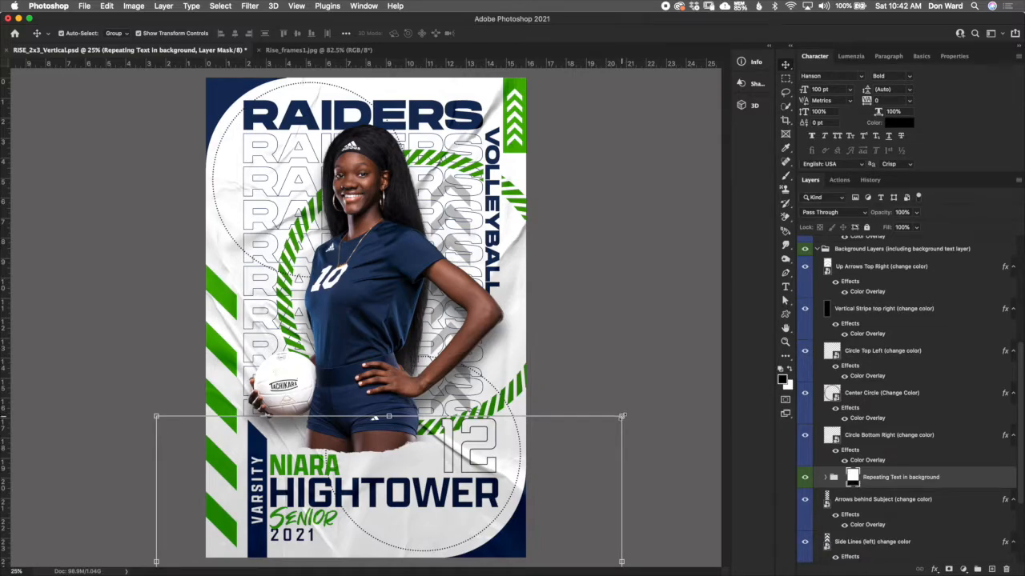
pyautogui.click(622, 416)
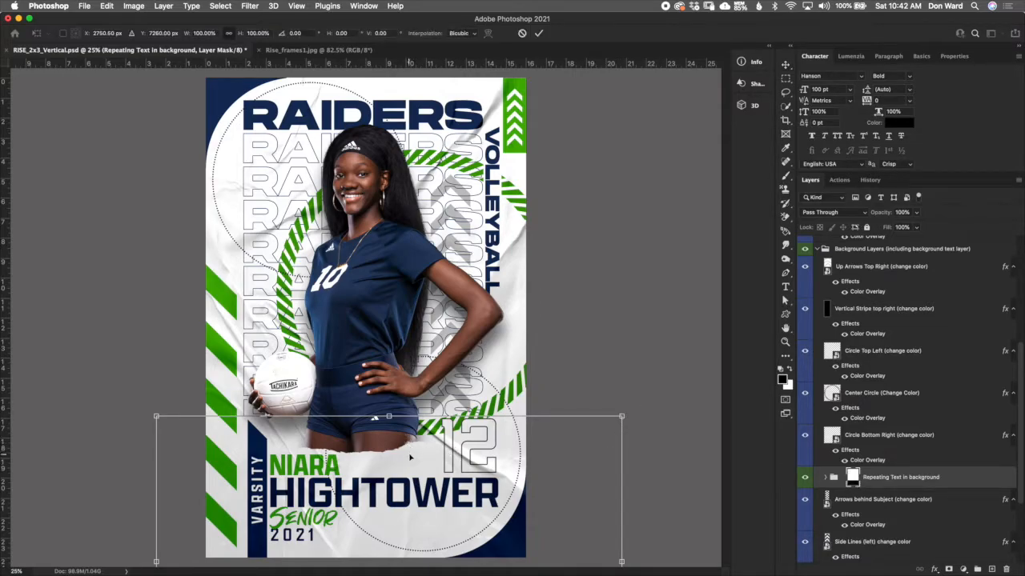
pyautogui.moveTo(408, 467); pyautogui.dragTo(412, 440)
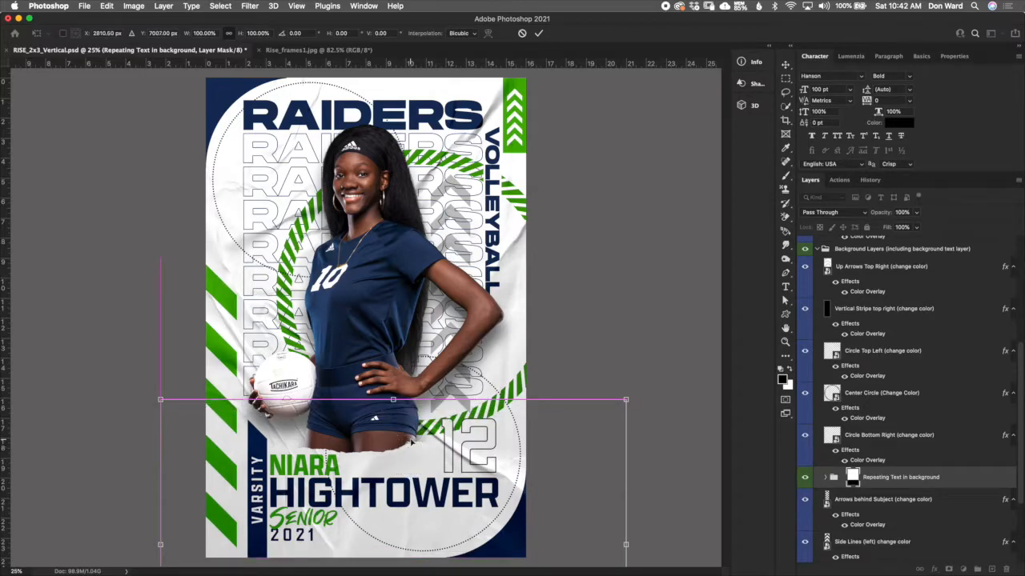
pyautogui.click(539, 32)
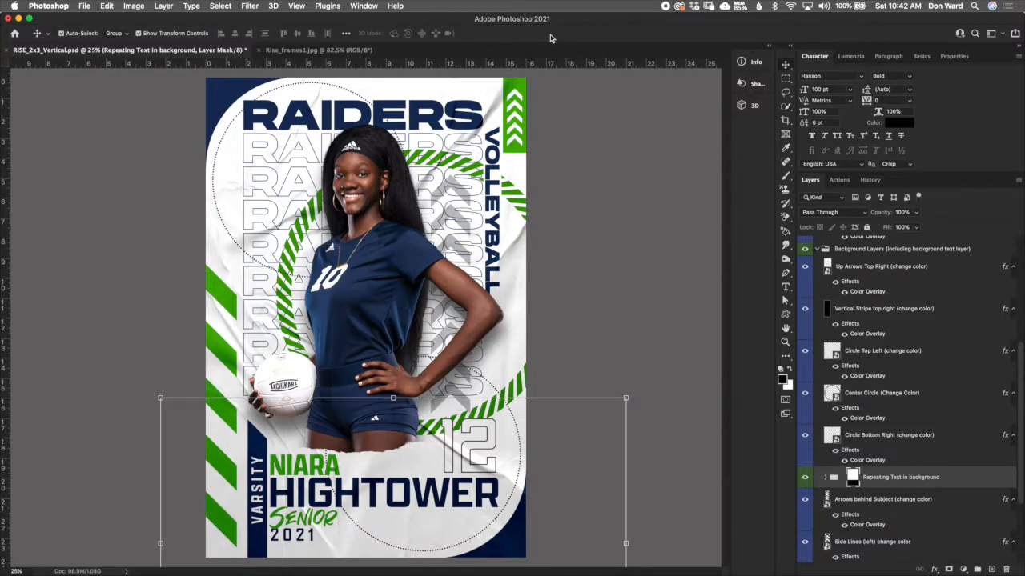
# Readjust the mask's vertical position so the repeating text ends above the outlined 12, and relink the mask to its group
pyautogui.moveTo(392, 397); pyautogui.dragTo(402, 459)
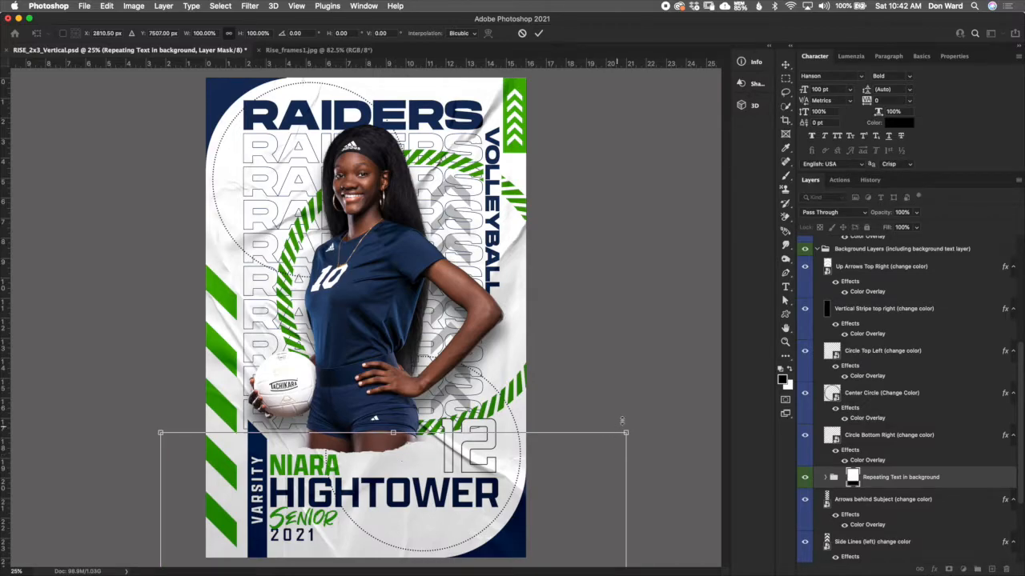
pyautogui.moveTo(591, 488); pyautogui.dragTo(591, 452)
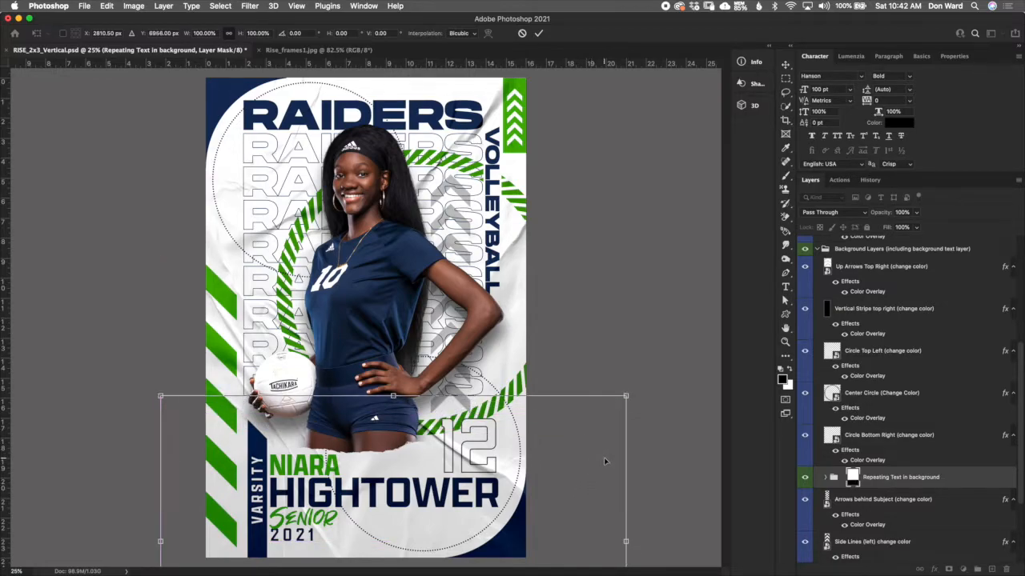
pyautogui.press('Down')
pyautogui.press('Down')
pyautogui.press('Down')
pyautogui.press('Down')
pyautogui.click(539, 36)
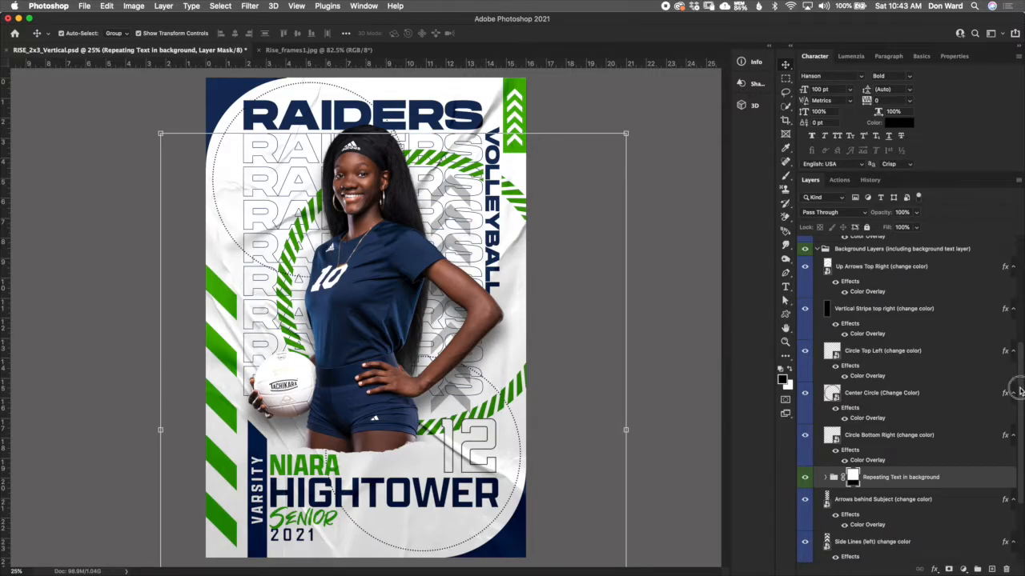
# Try a tracking of 0 on the VOLLEYBALL text in the Sport layer and discard the edit
pyautogui.scroll(3, 1021, 391)
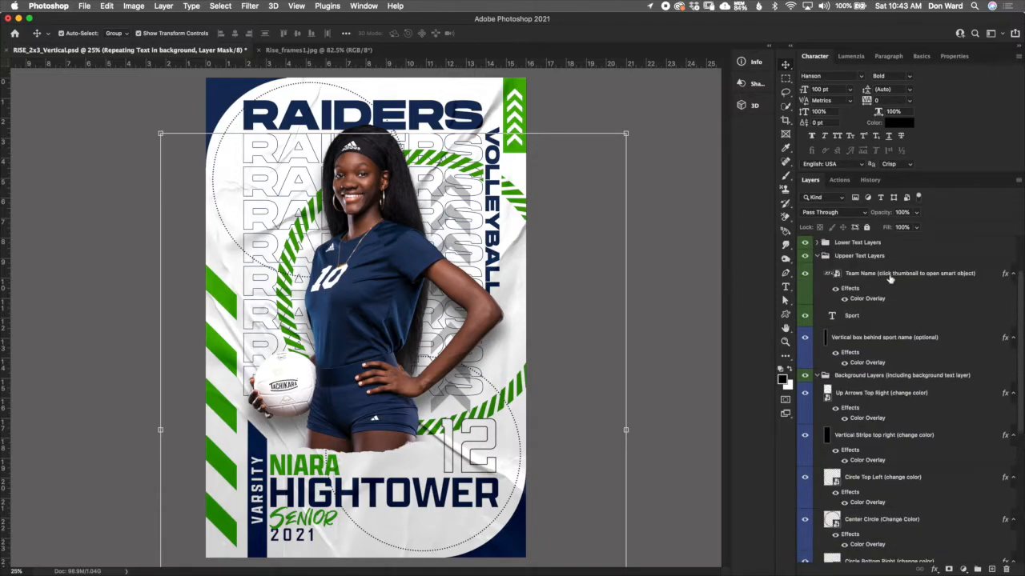
pyautogui.click(886, 315)
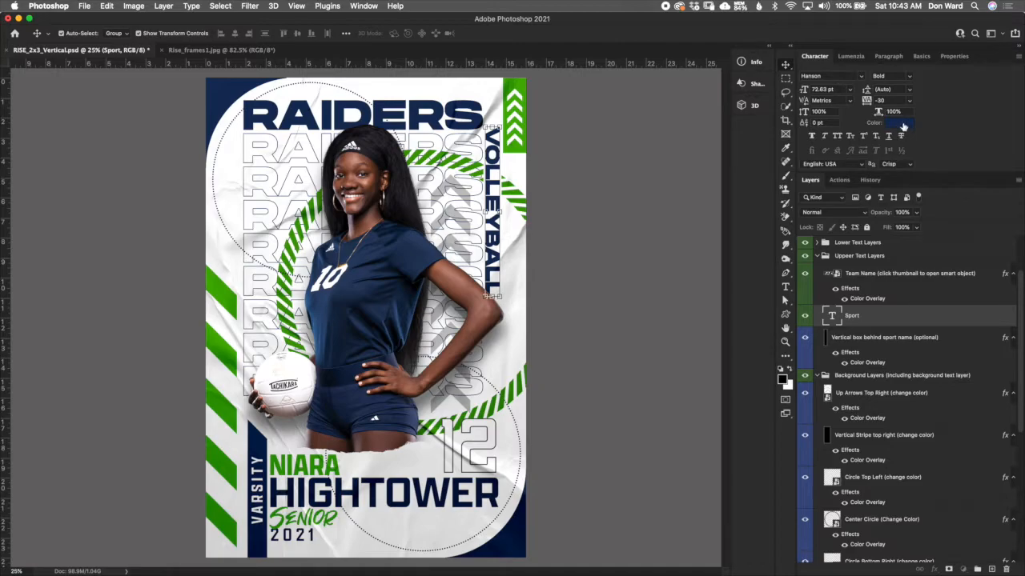
pyautogui.doubleClick(832, 317)
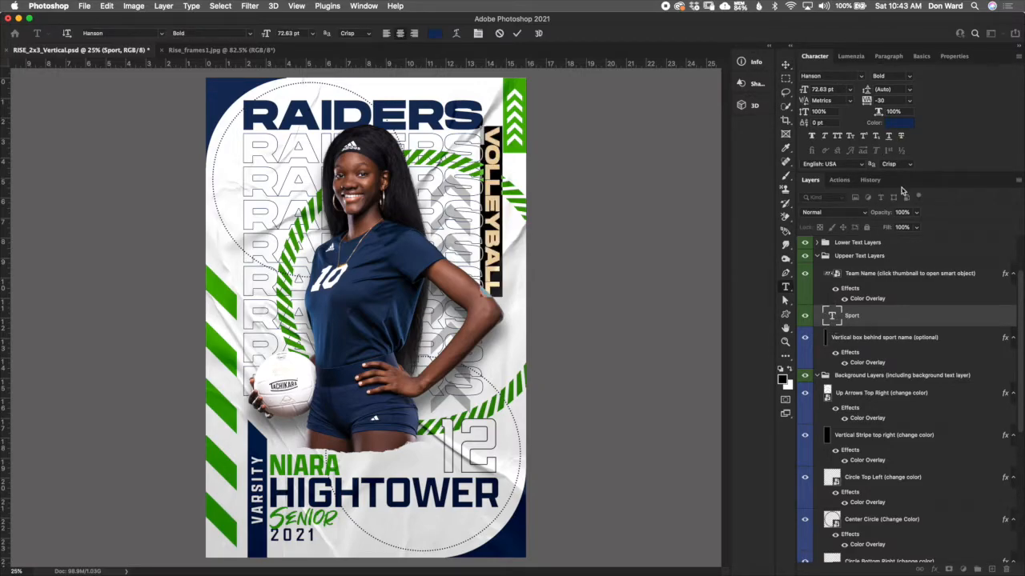
pyautogui.click(894, 100)
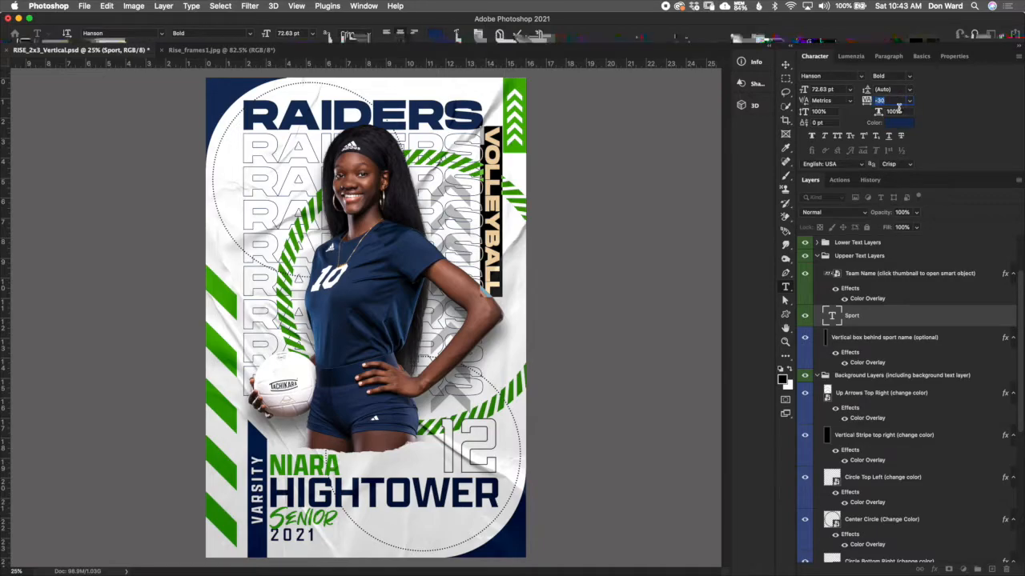
pyautogui.write('0')
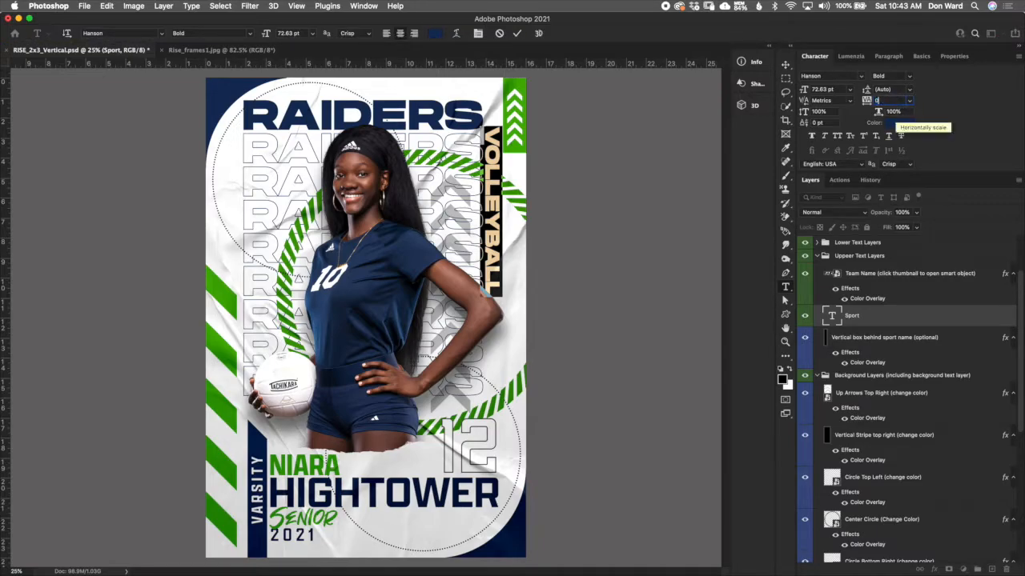
pyautogui.press('Return')
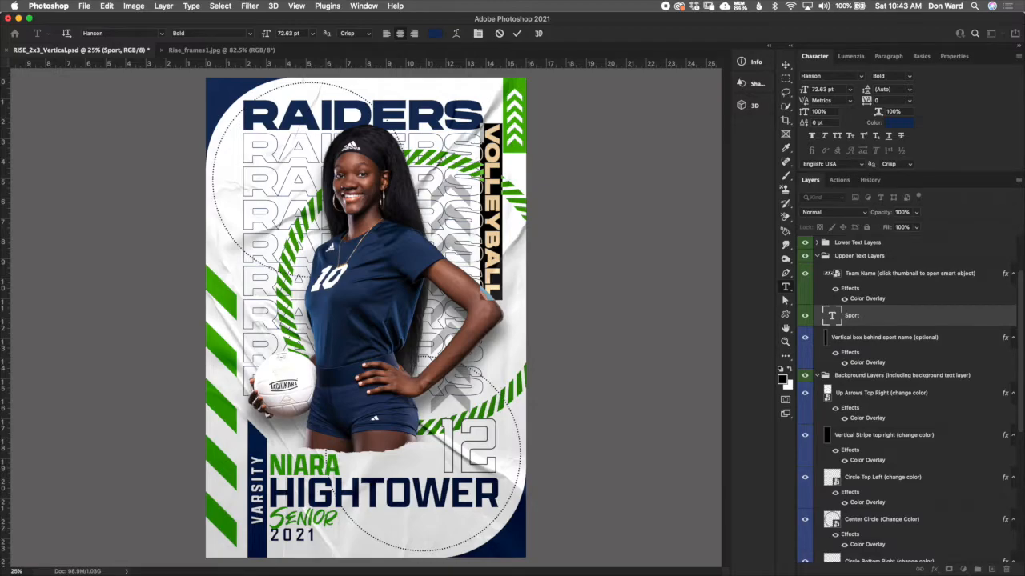
pyautogui.click(500, 35)
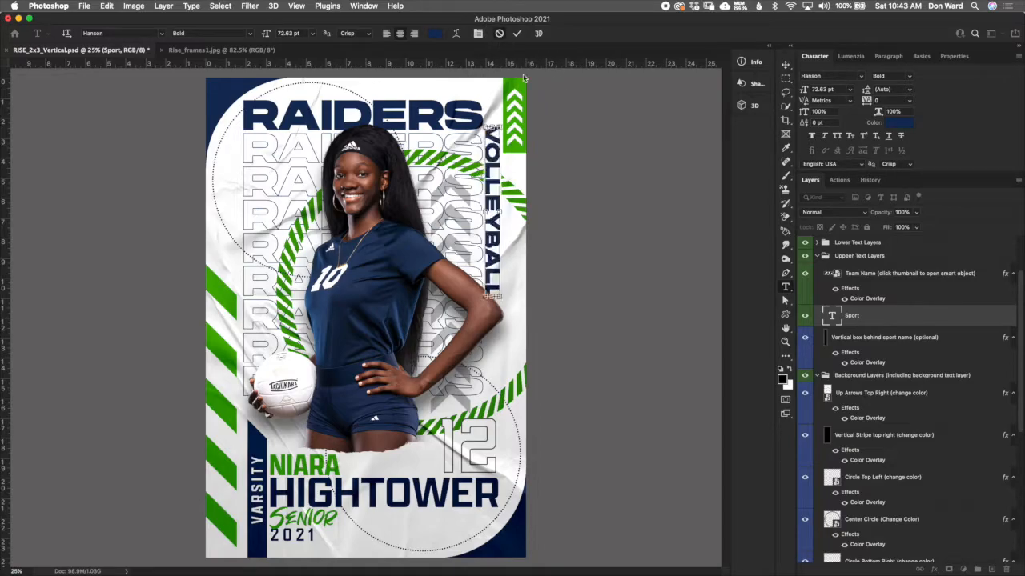
pyautogui.press('v')
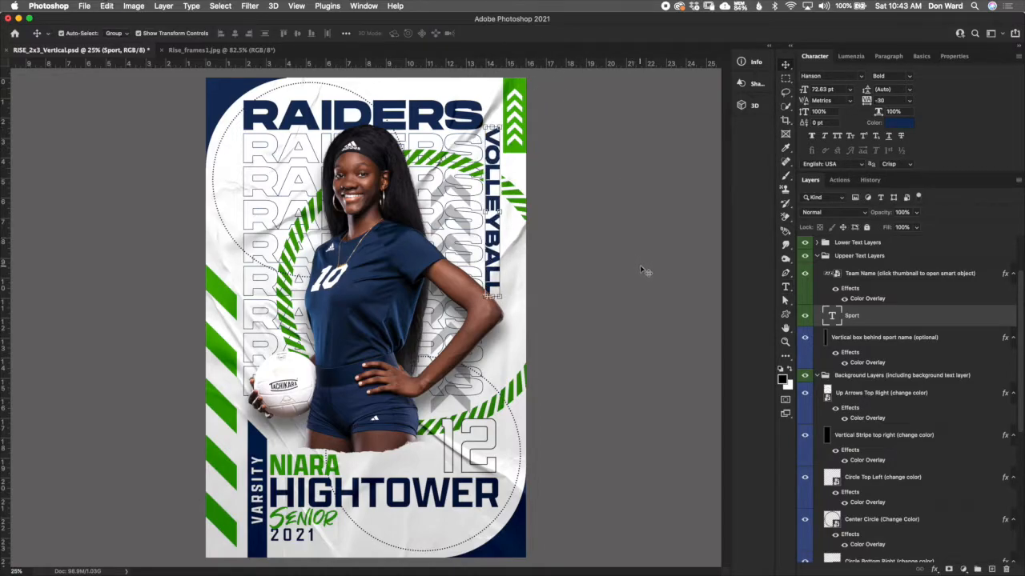
# Select the Vertical box behind sport name layer and hide and show it to compare the VOLLEYBALL text area
pyautogui.click(888, 346)
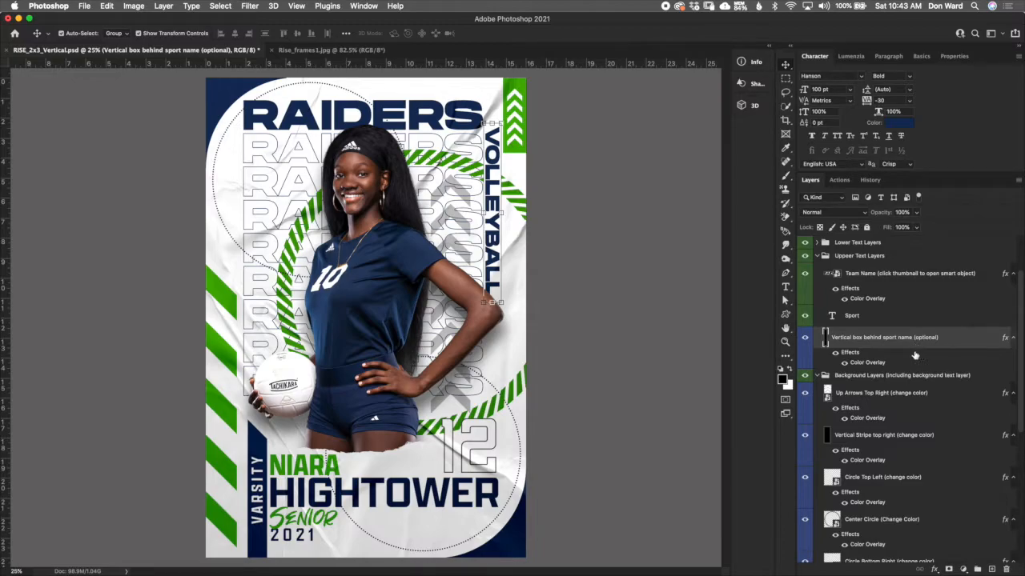
pyautogui.click(805, 337)
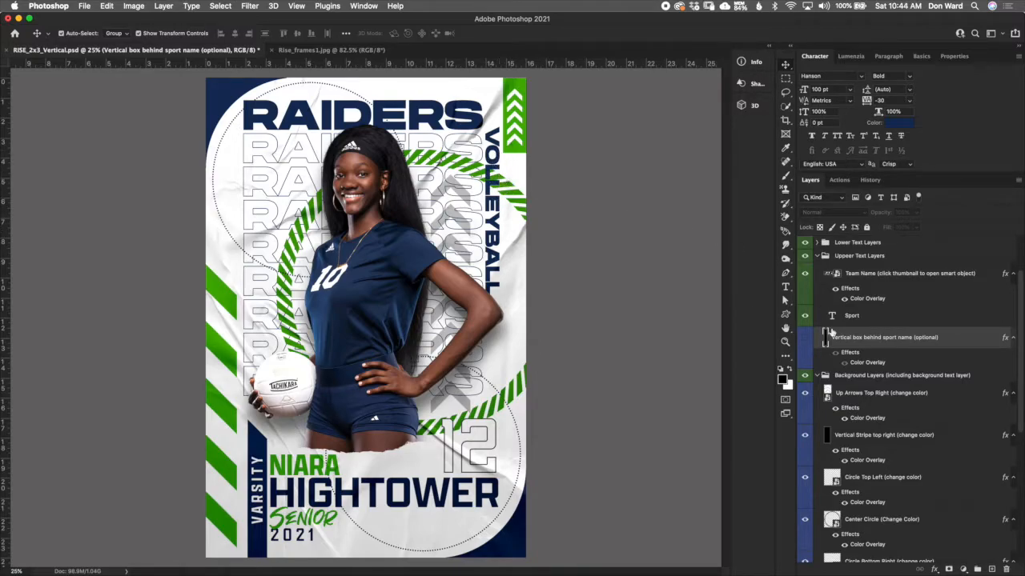
pyautogui.click(805, 337)
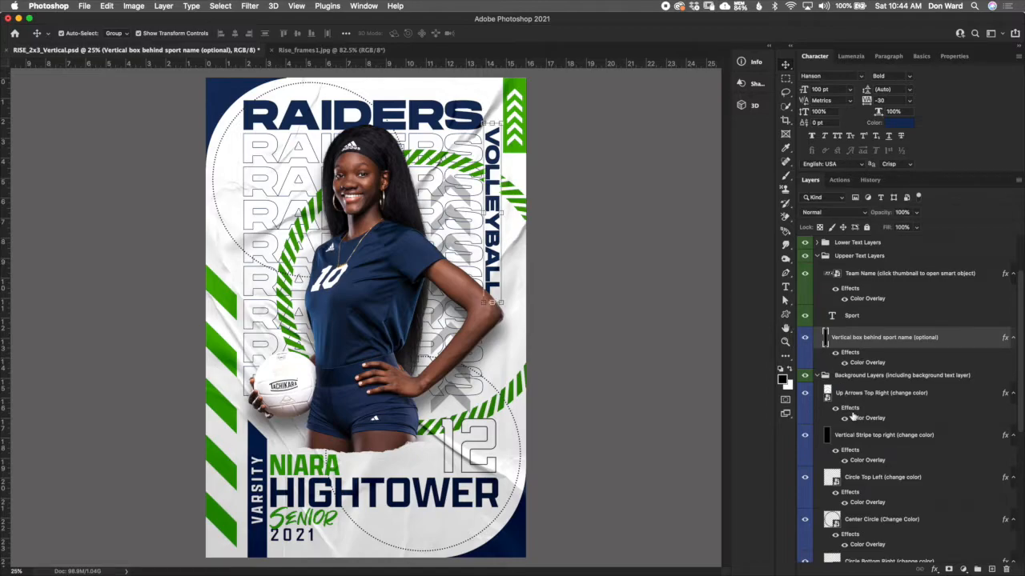
# Open the Color Overlay of the Vertical box behind sport name layer and examine the box around VOLLEYBALL up close
pyautogui.doubleClick(873, 367)
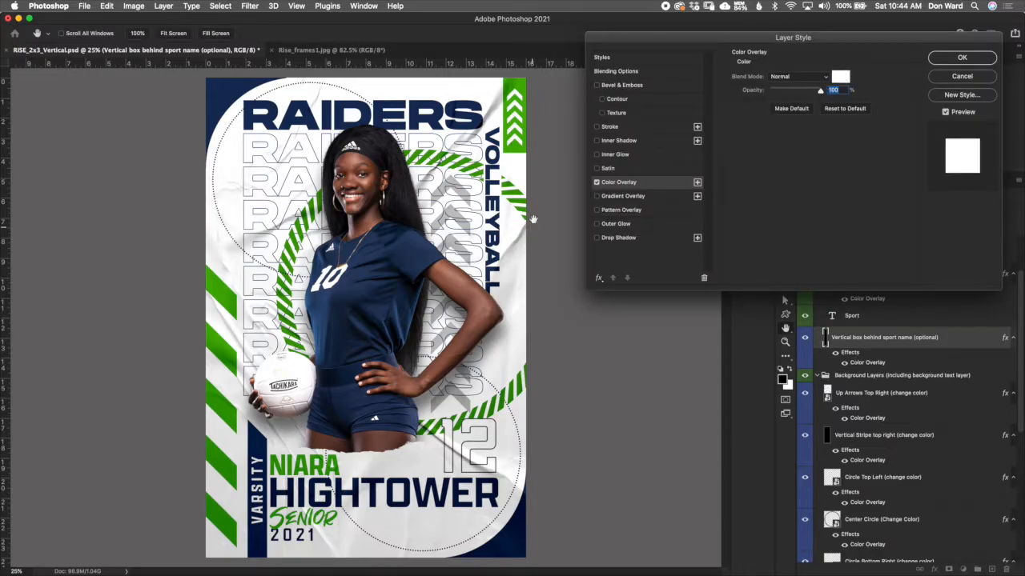
pyautogui.scroll(-2, 513, 217)
pyautogui.scroll(1, 469, 251)
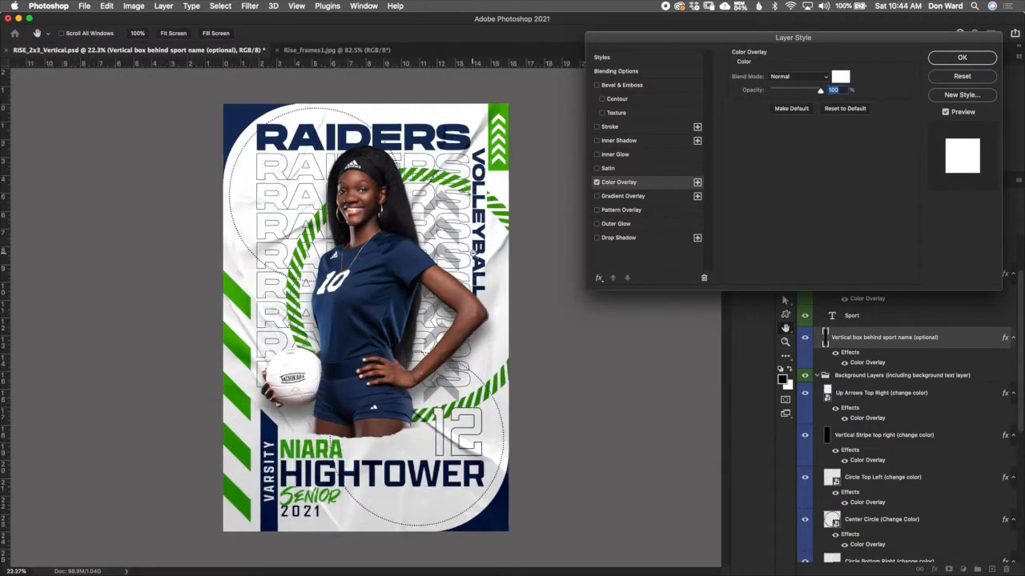
pyautogui.scroll(3, 473, 253)
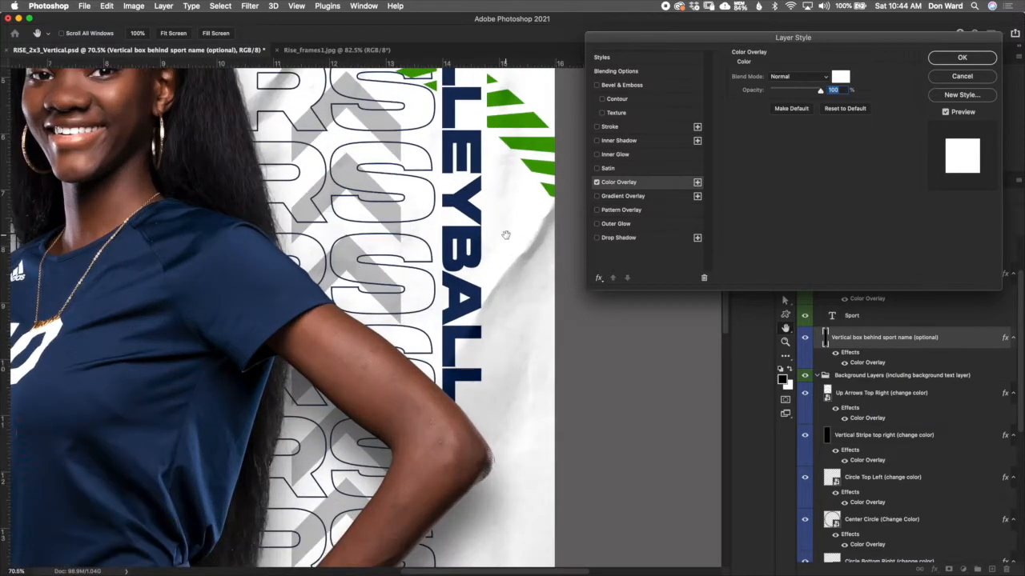
pyautogui.scroll(-1, 505, 236)
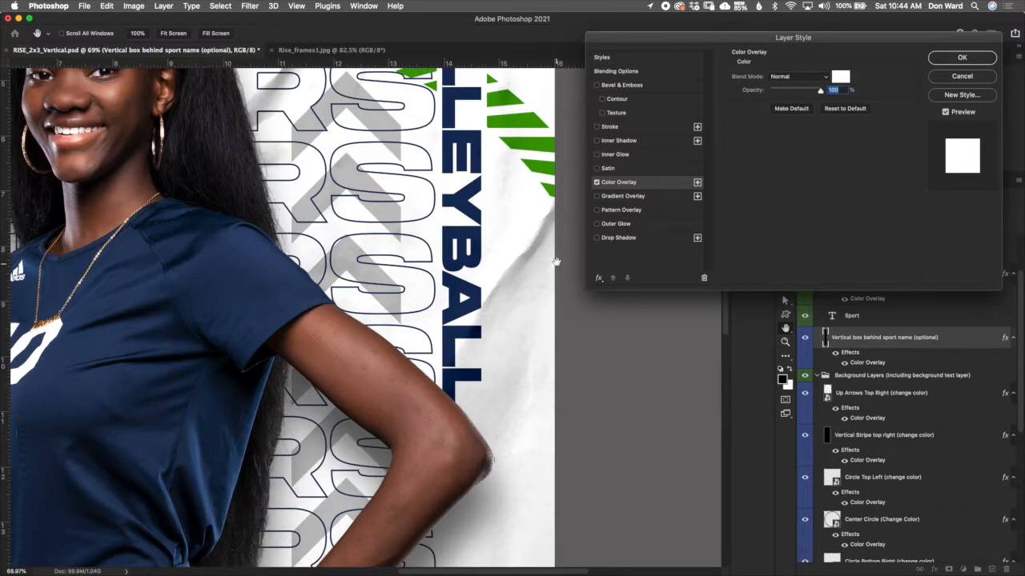
pyautogui.click(959, 59)
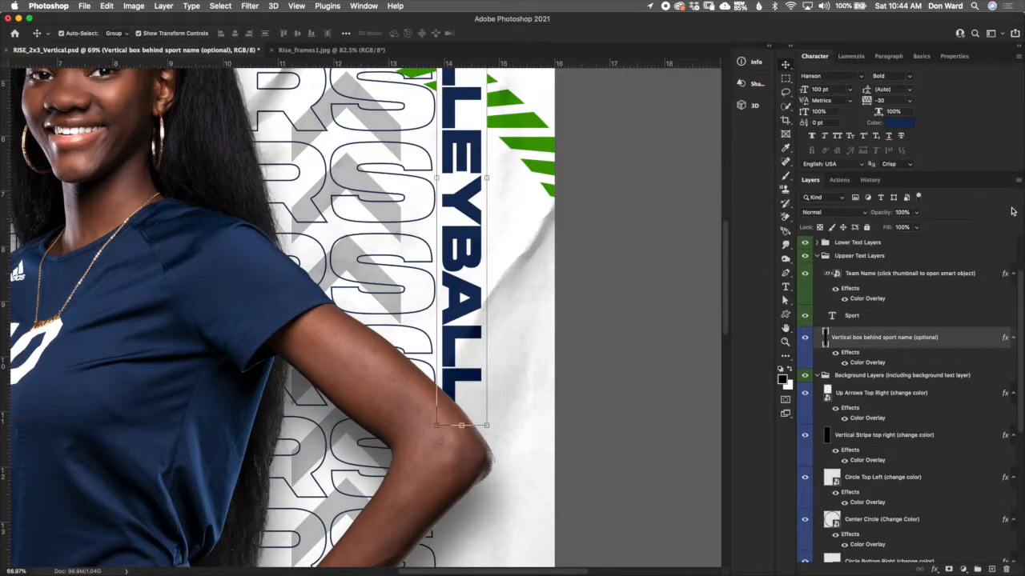
# Check the fill color of the Background Color layer in the Color Picker and close it without changes
pyautogui.moveTo(1021, 301); pyautogui.dragTo(1007, 534)
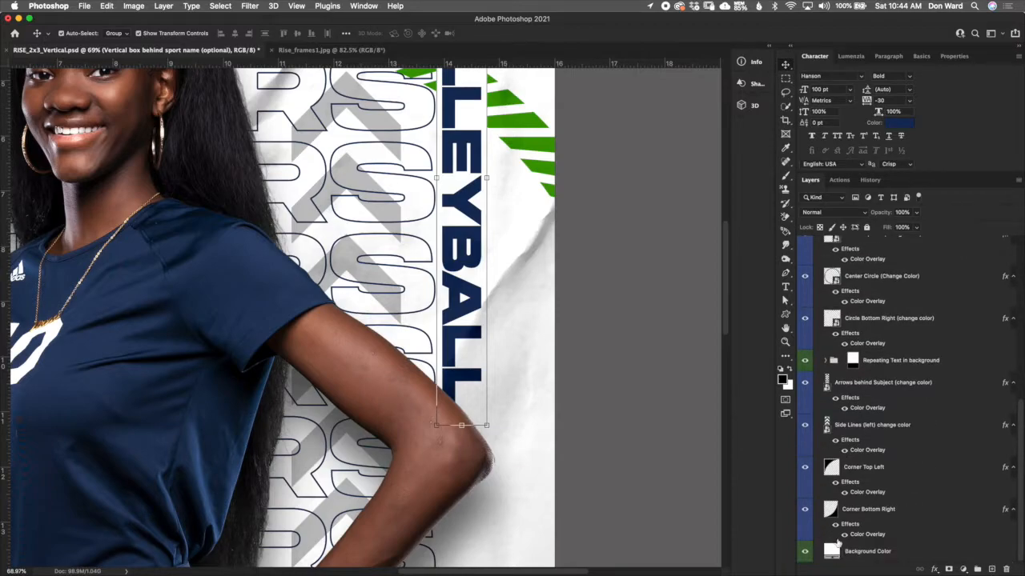
pyautogui.click(832, 553)
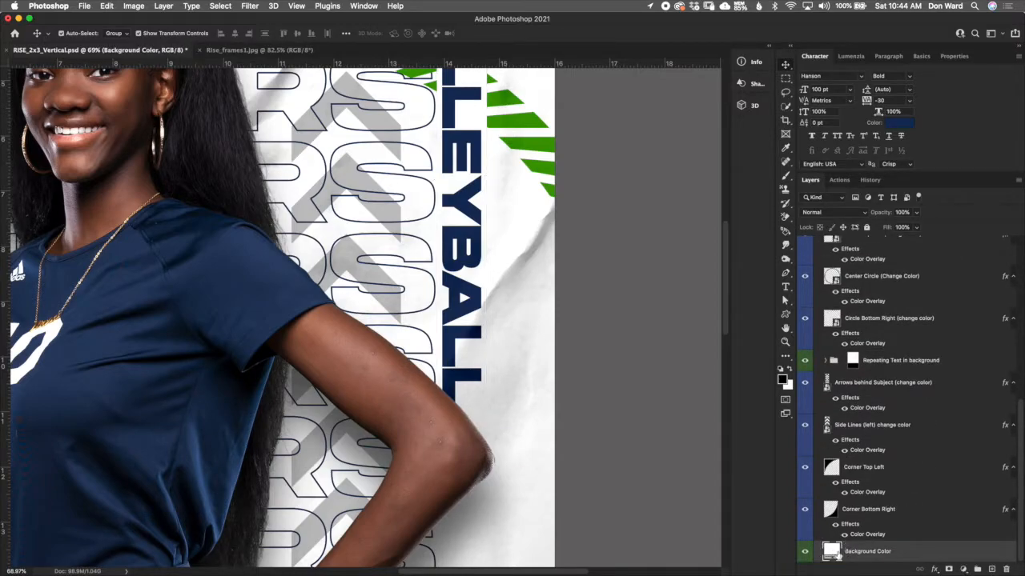
pyautogui.doubleClick(832, 552)
pyautogui.doubleClick(897, 415)
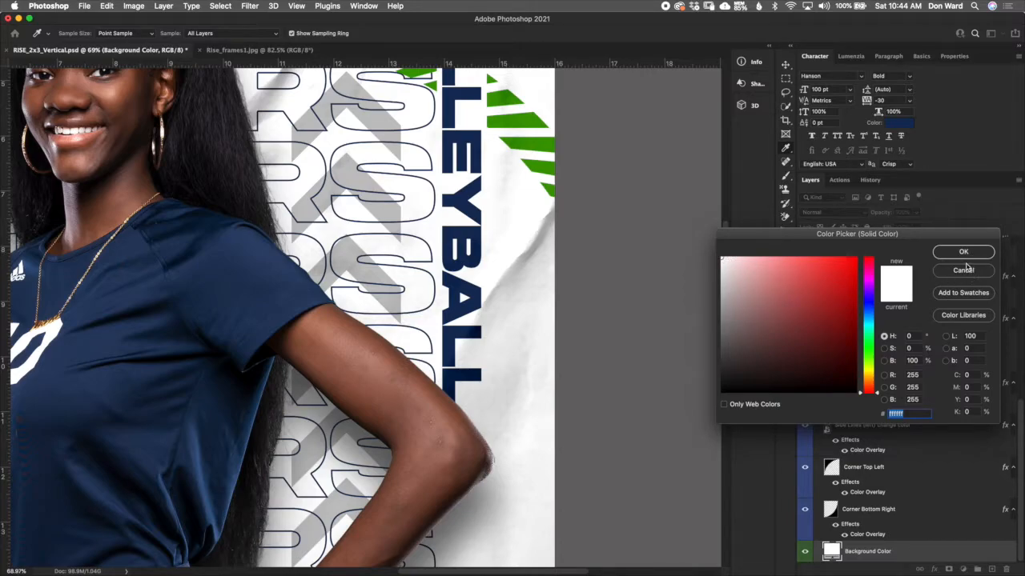
pyautogui.click(965, 271)
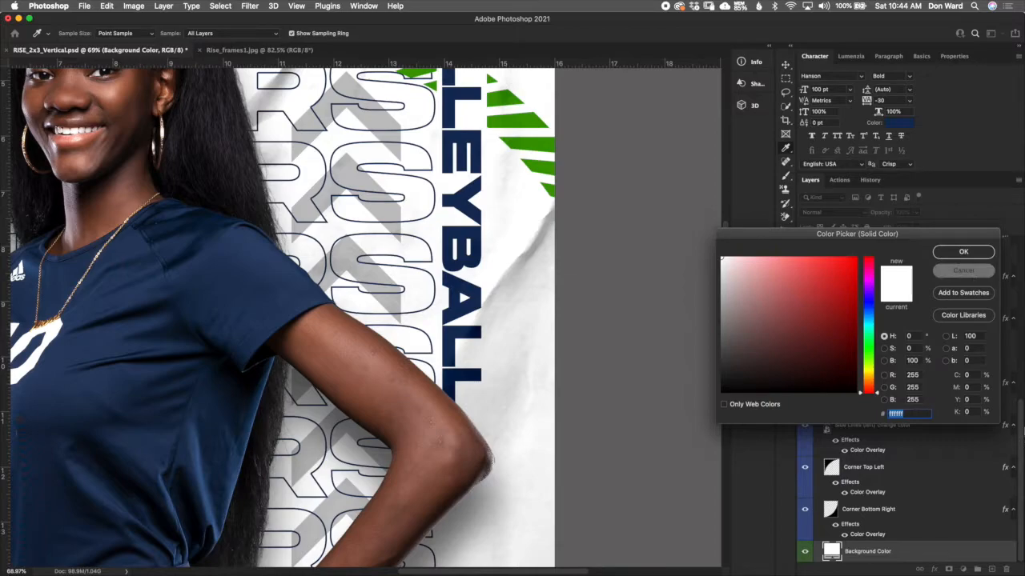
# Check the overlay color of the Vertical box behind sport name layer against the background, and close both dialogs without changes
pyautogui.moveTo(1023, 422); pyautogui.dragTo(1018, 297)
pyautogui.click(925, 341)
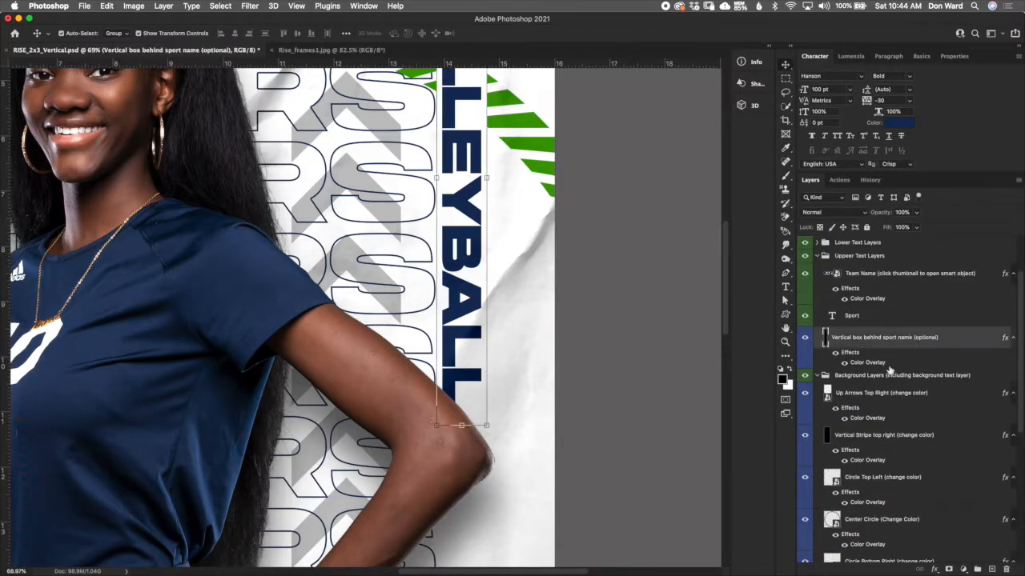
pyautogui.doubleClick(870, 365)
pyautogui.click(840, 76)
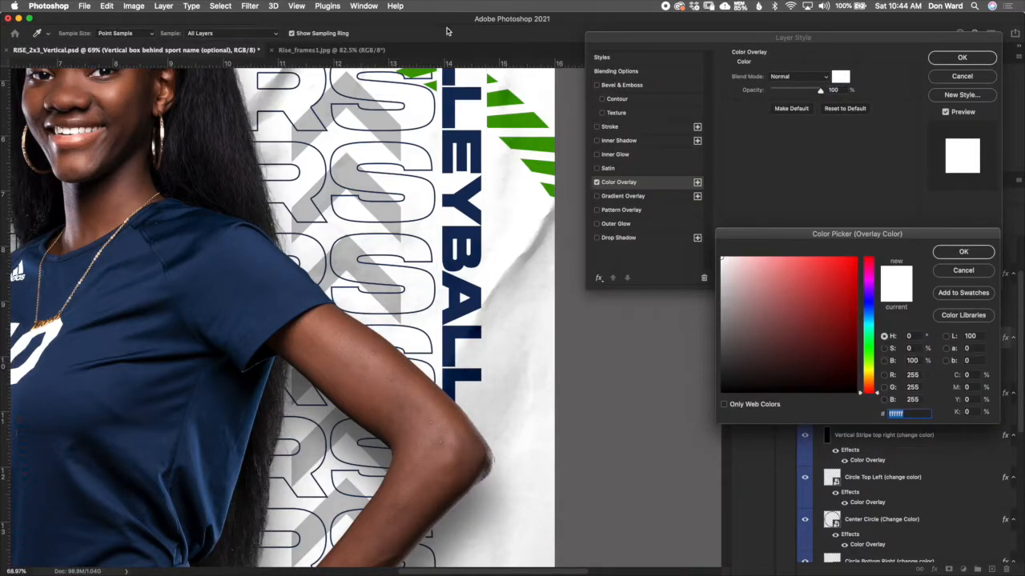
pyautogui.click(963, 271)
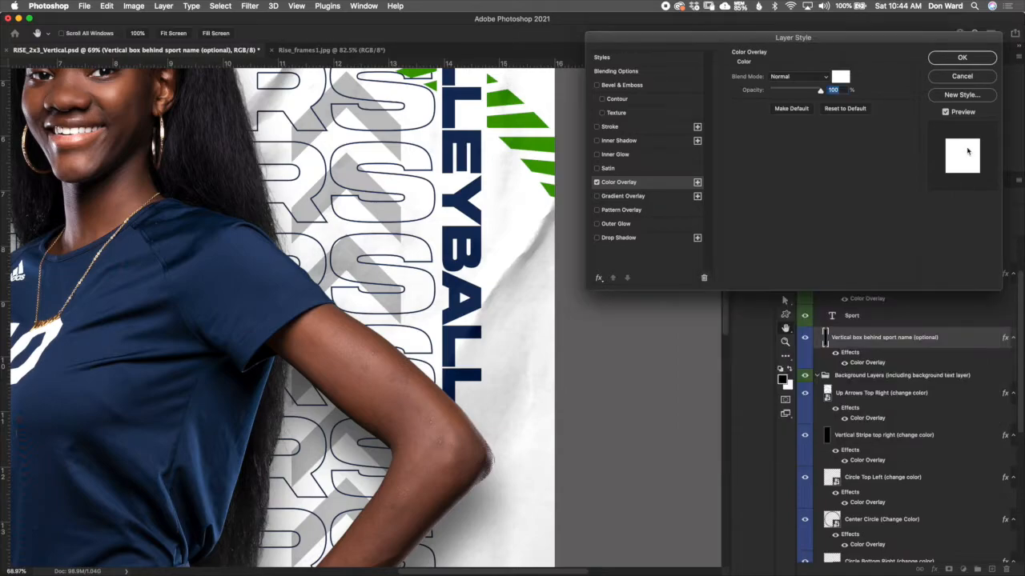
pyautogui.click(963, 76)
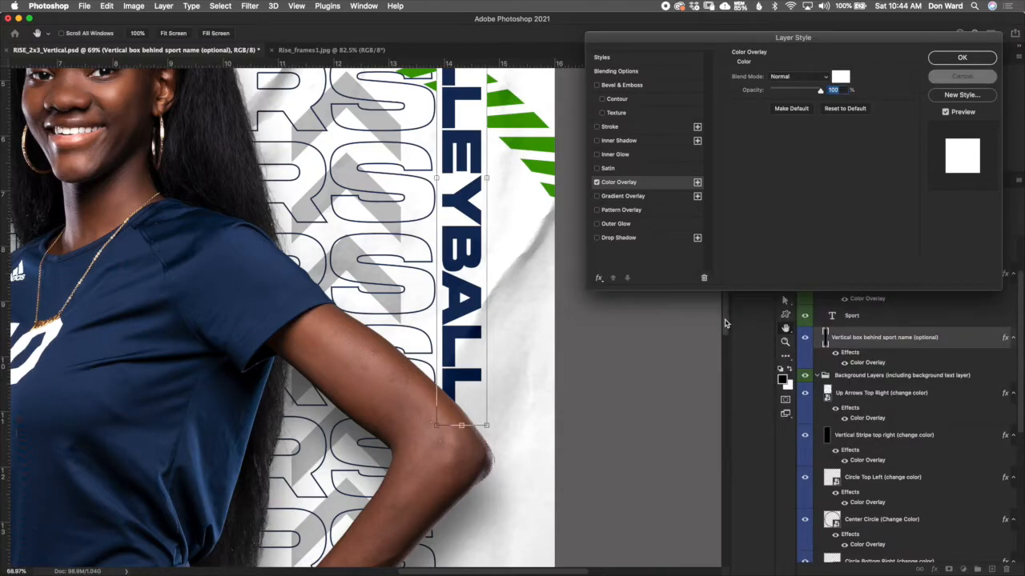
pyautogui.scroll(3, 724, 272)
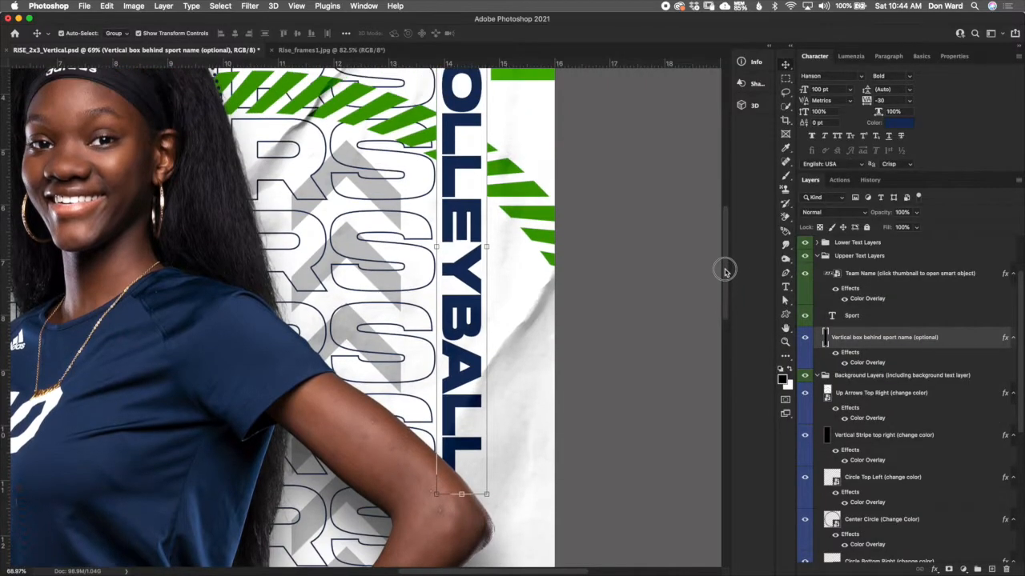
pyautogui.scroll(4, 725, 265)
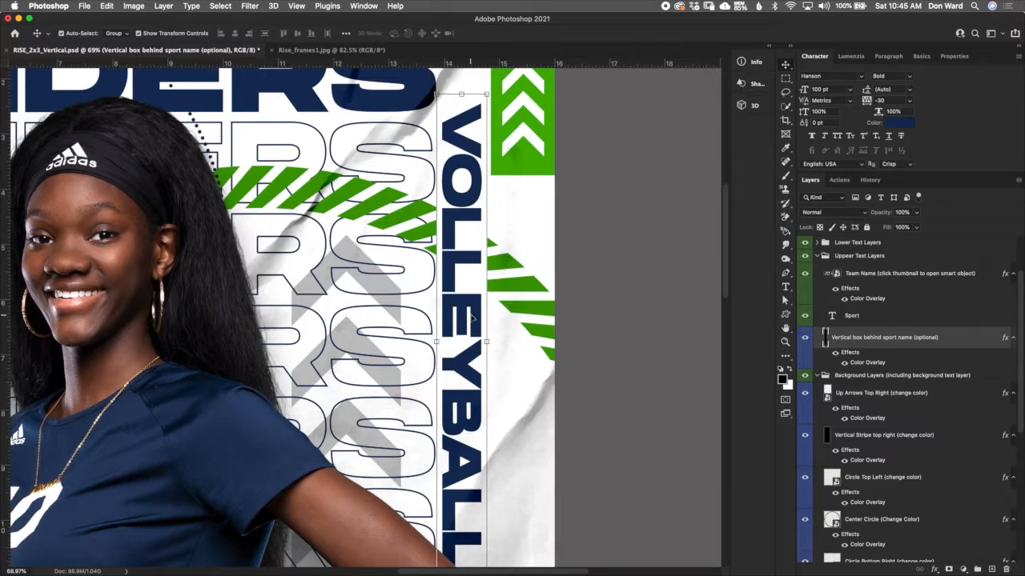
pyautogui.doubleClick(869, 365)
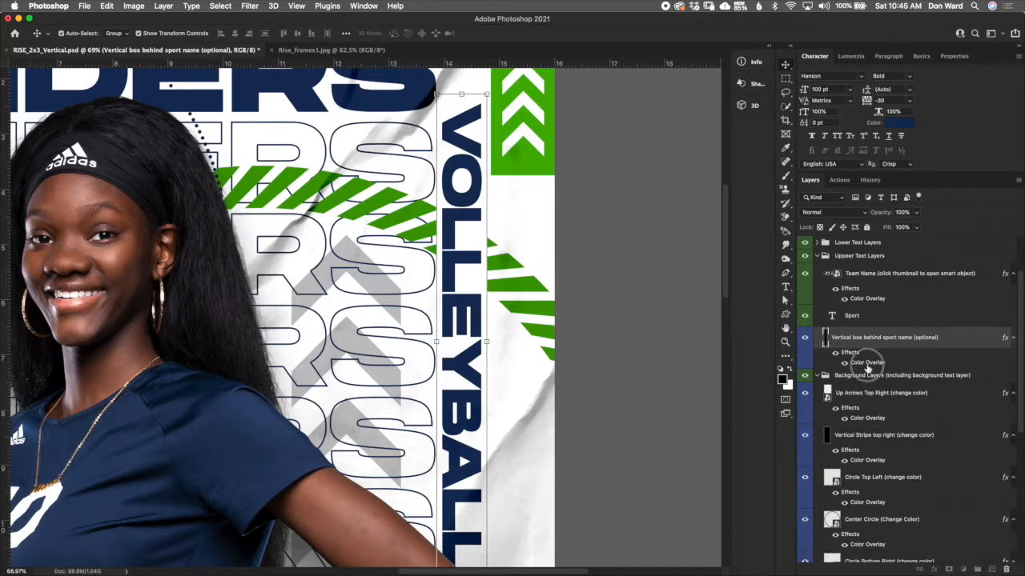
pyautogui.click(839, 78)
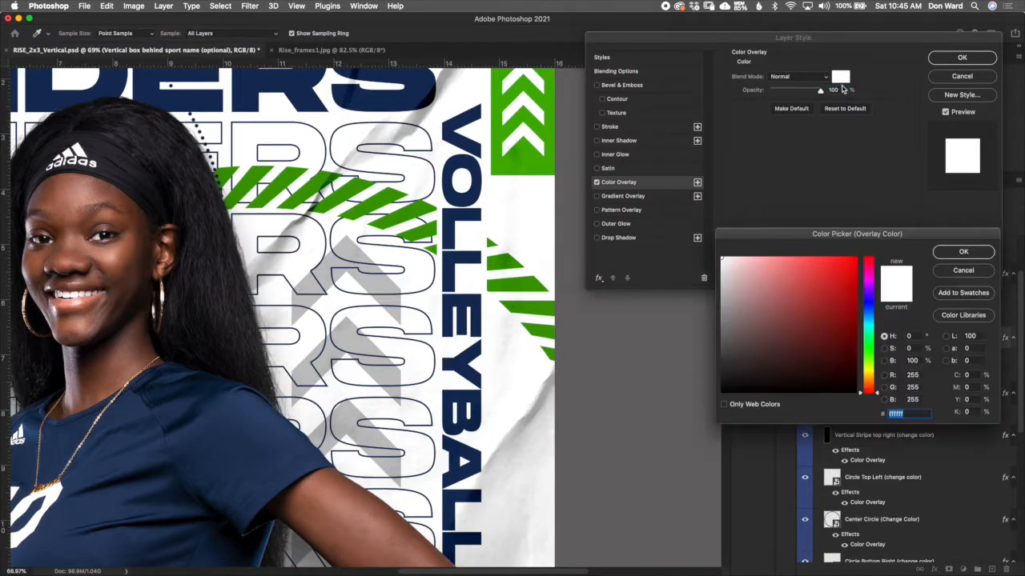
pyautogui.click(721, 323)
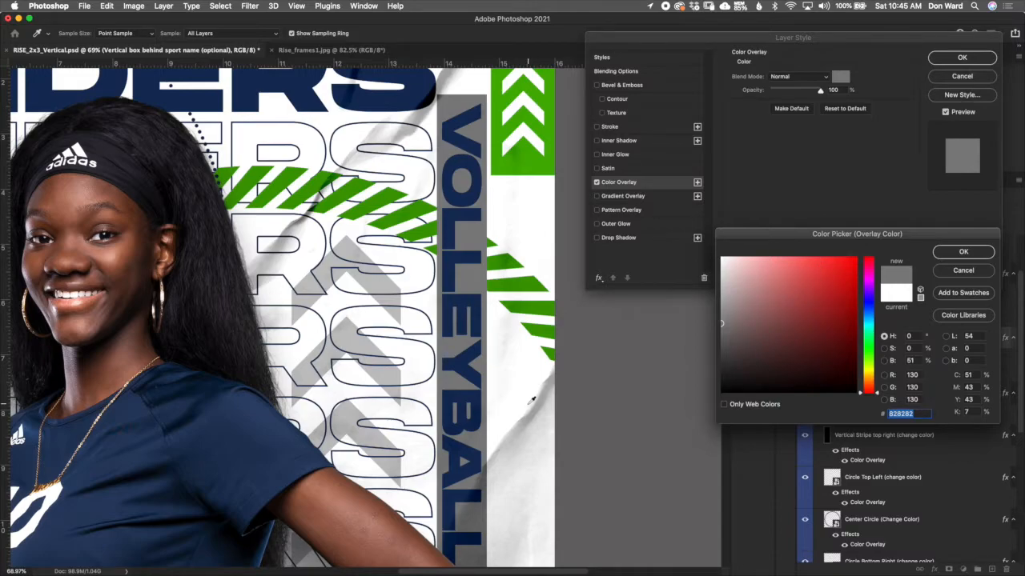
pyautogui.scroll(-3, 531, 401)
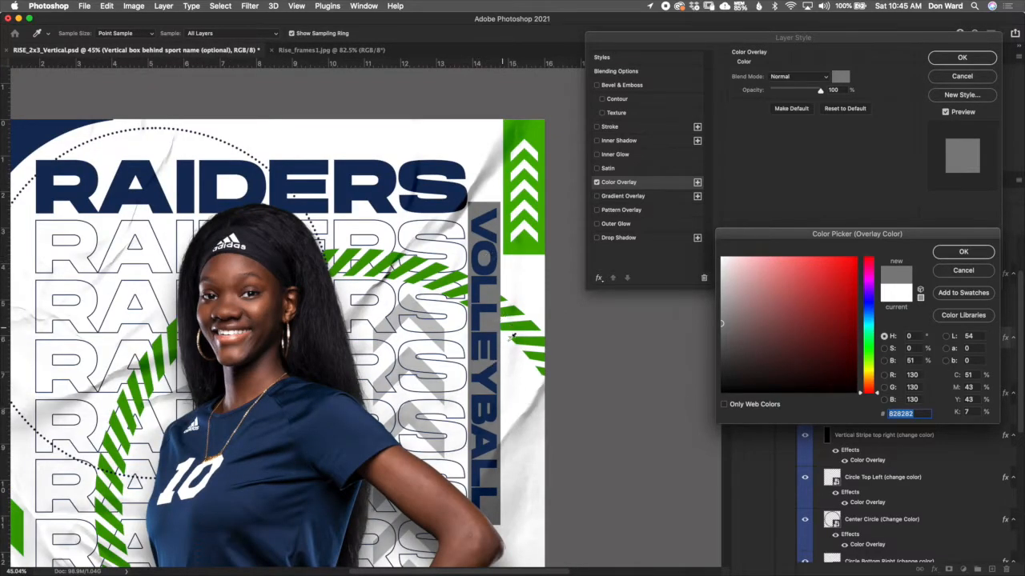
pyautogui.click(963, 272)
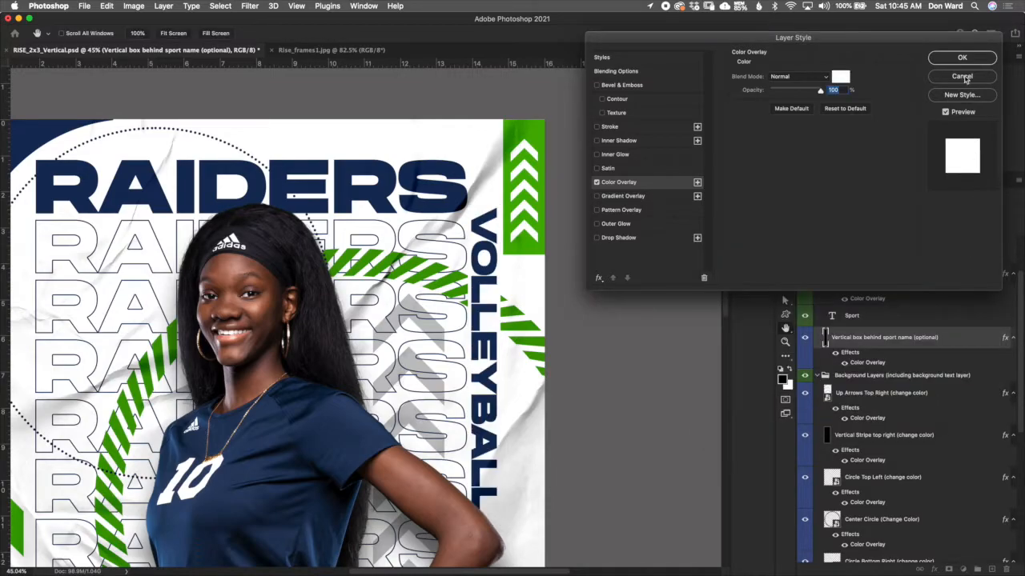
# Set the Color Overlay of the Vertical box behind sport name layer to gray 7d7d7d
pyautogui.click(840, 76)
pyautogui.click(689, 319)
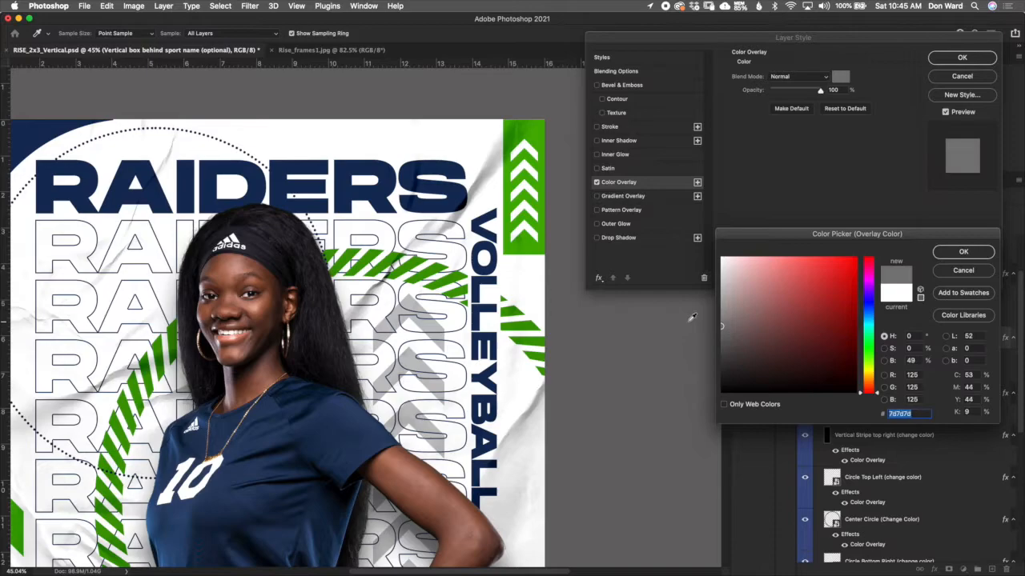
pyautogui.click(963, 251)
pyautogui.click(962, 58)
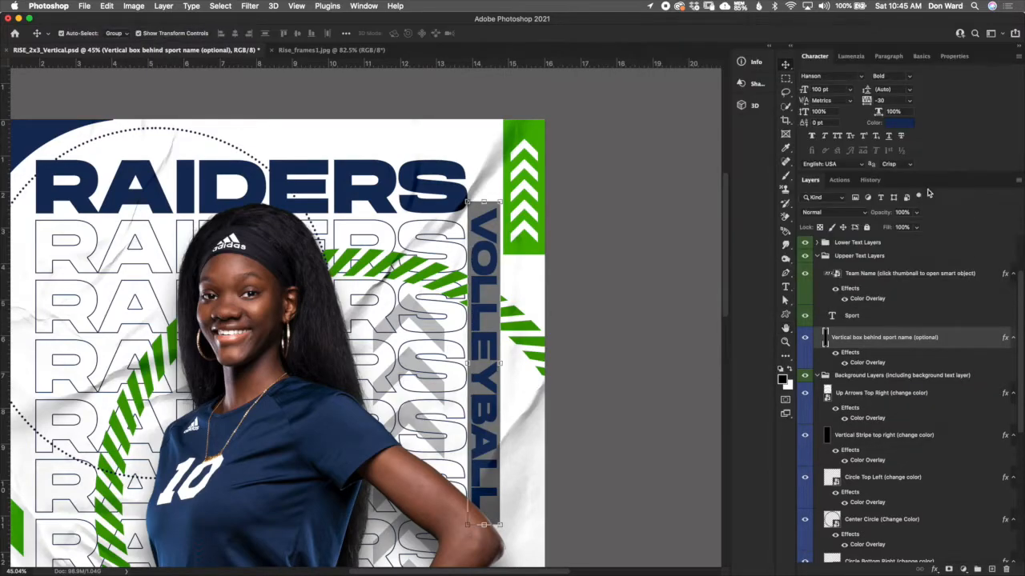
# Replace the text of the Sport layer with RAIDER VOLLEYBALL
pyautogui.moveTo(1020, 366); pyautogui.dragTo(1019, 400)
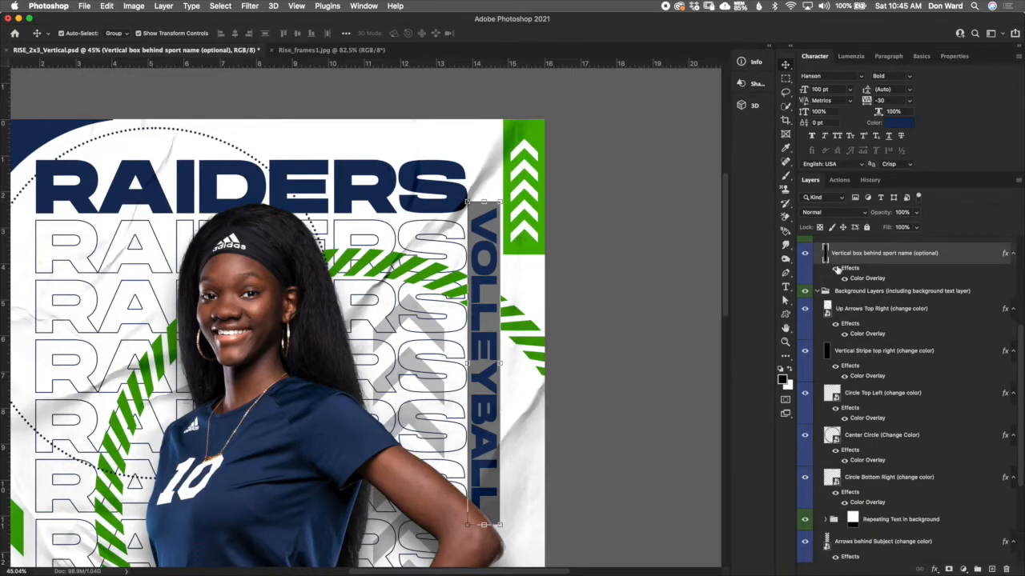
pyautogui.scroll(1, 1021, 367)
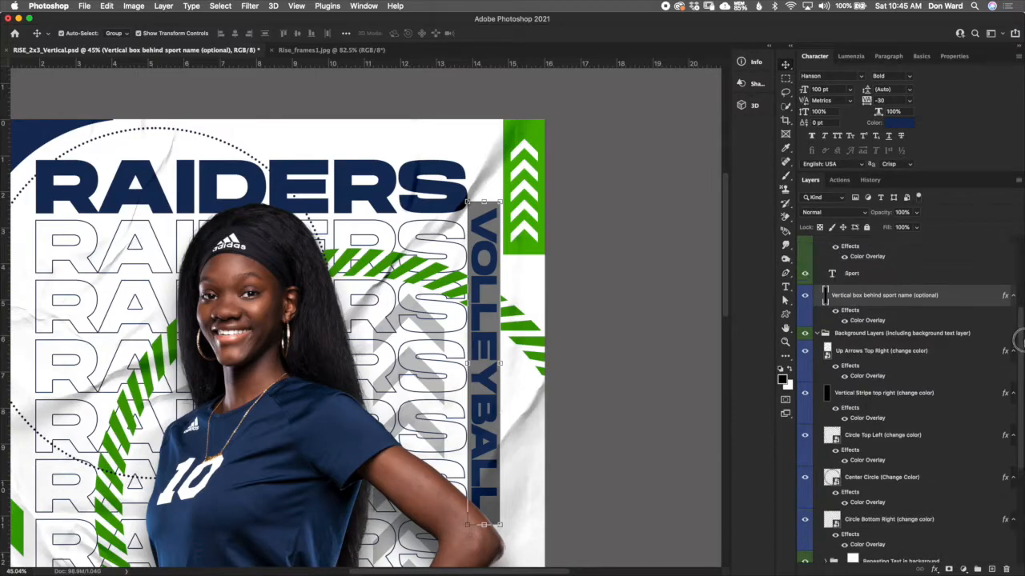
pyautogui.doubleClick(829, 275)
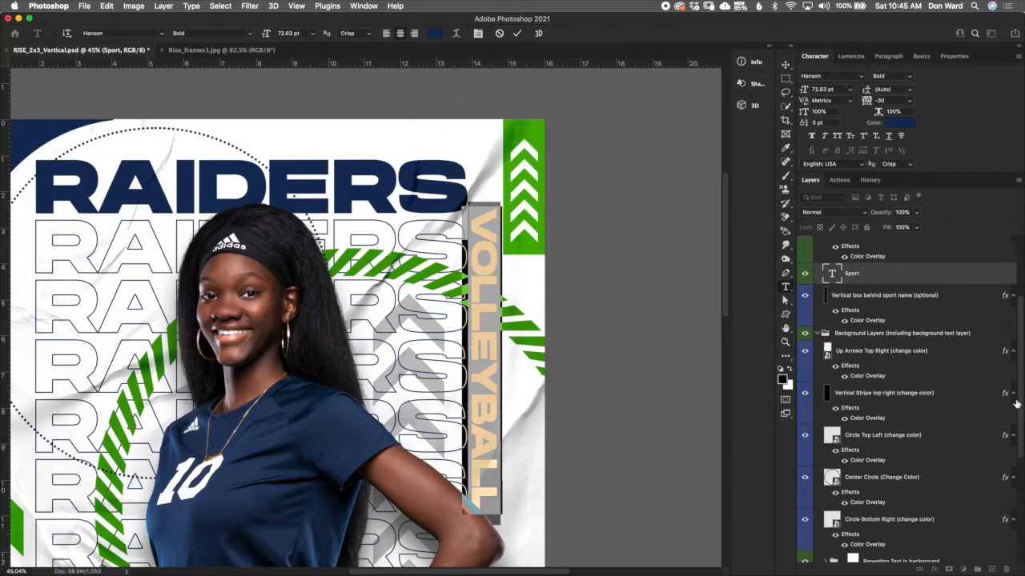
pyautogui.write('RAIDER VOLLEYB')
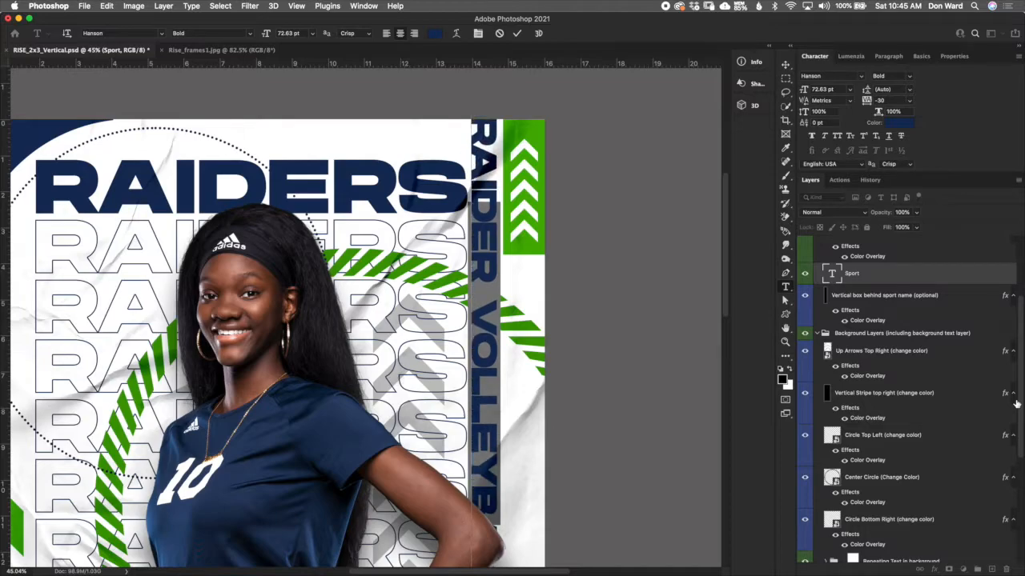
pyautogui.click(517, 33)
pyautogui.press('v')
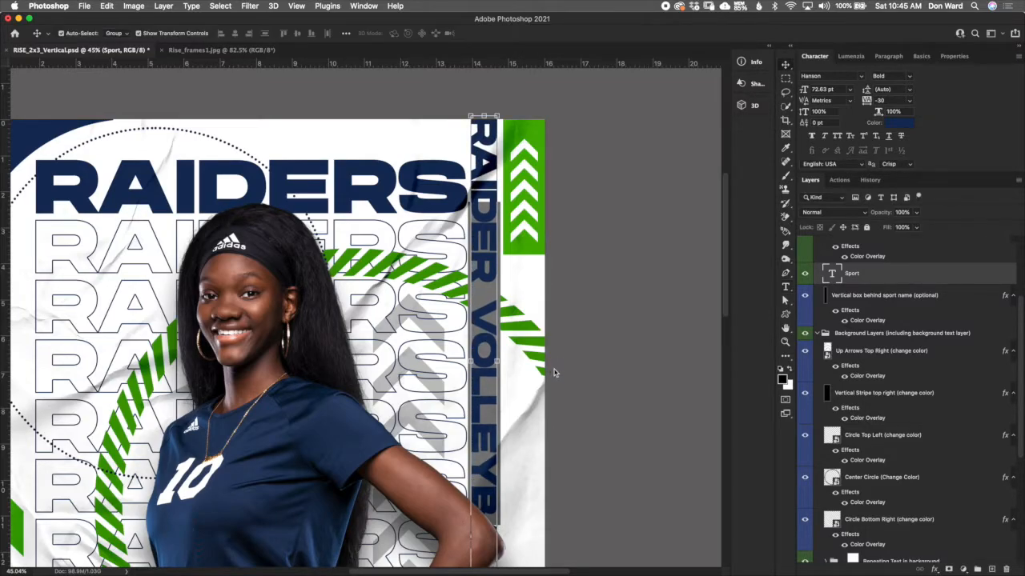
# Move the vertical RAIDER VOLLEYBALL text down so its first letter lines up with the upper end of the gray box
pyautogui.press('super+0')
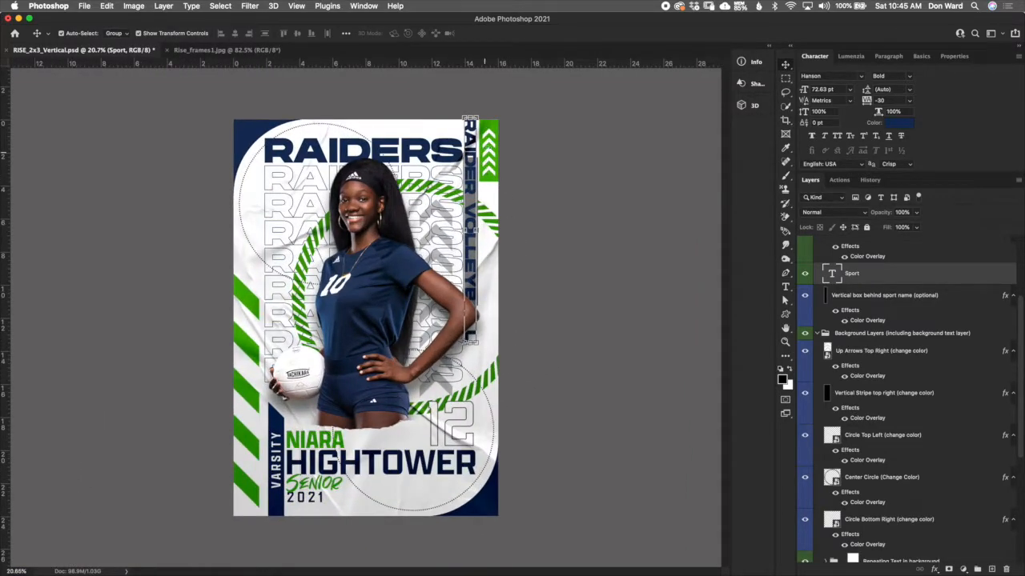
pyautogui.press('super+t')
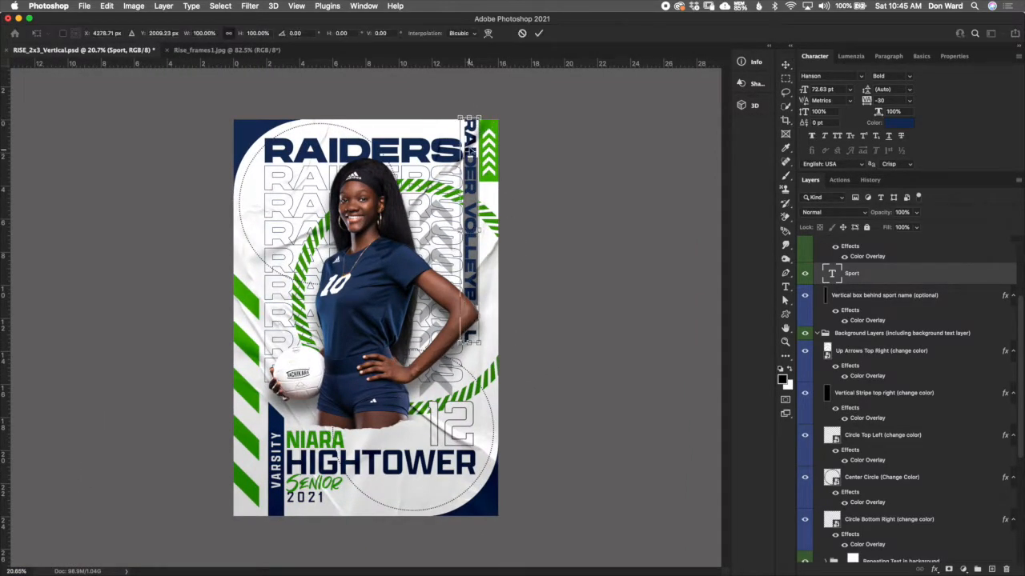
pyautogui.moveTo(469, 130); pyautogui.dragTo(474, 163)
pyautogui.click(539, 34)
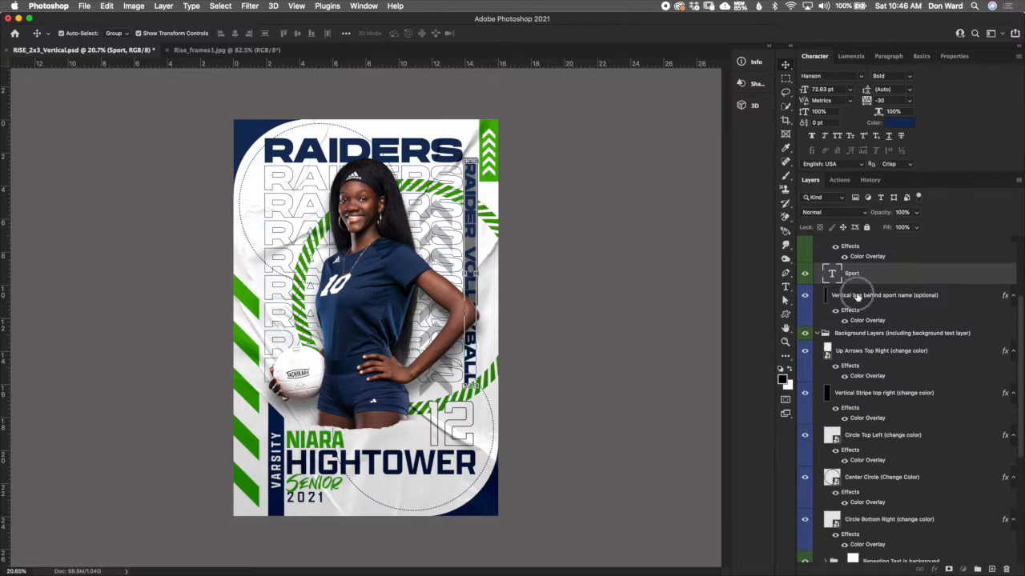
# Stretch the Vertical box behind sport name layer downward to about 158.6% height and widen it to about 107.7% to back the whole text
pyautogui.click(848, 296)
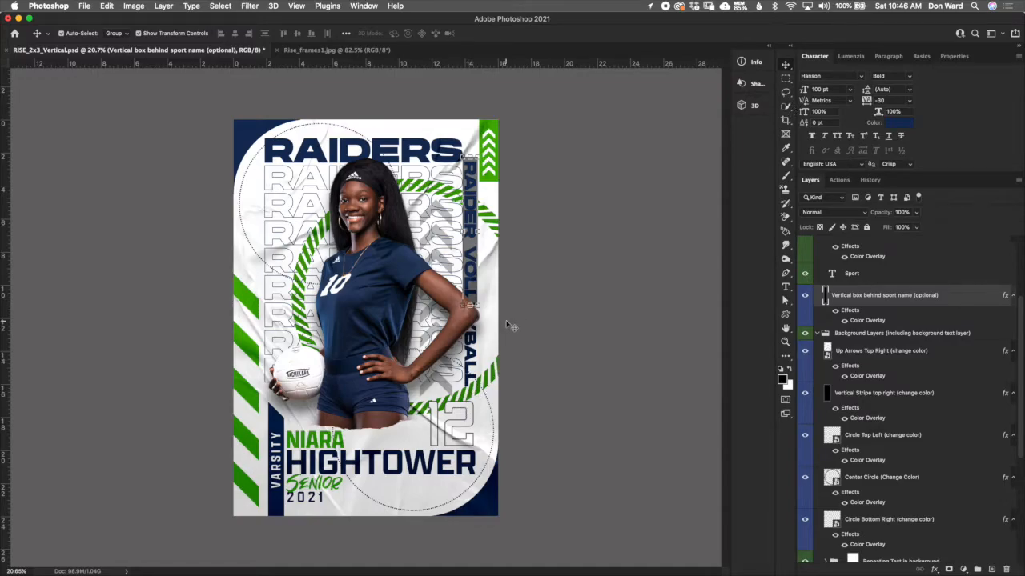
pyautogui.scroll(2, 506, 325)
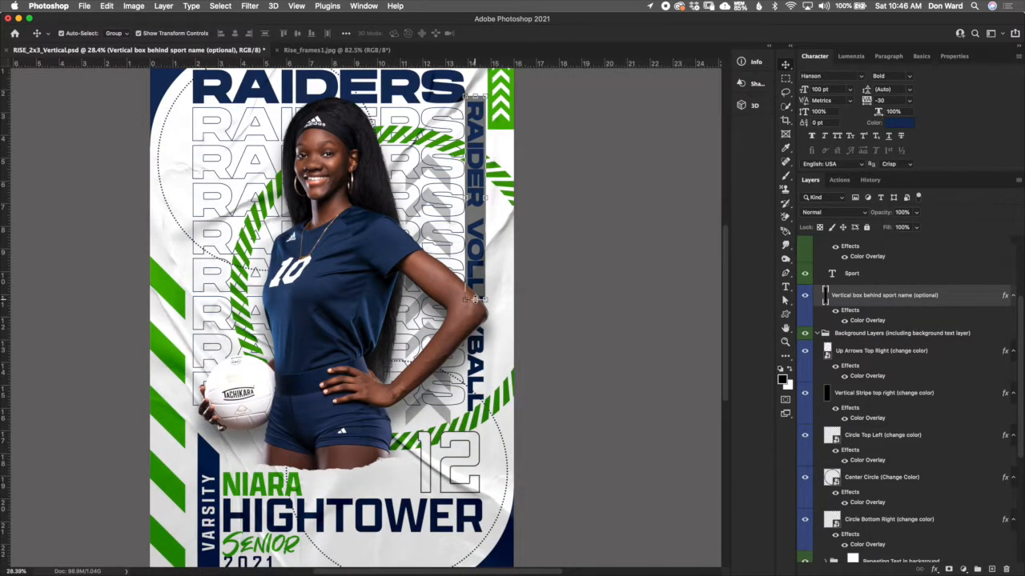
pyautogui.press('super+t')
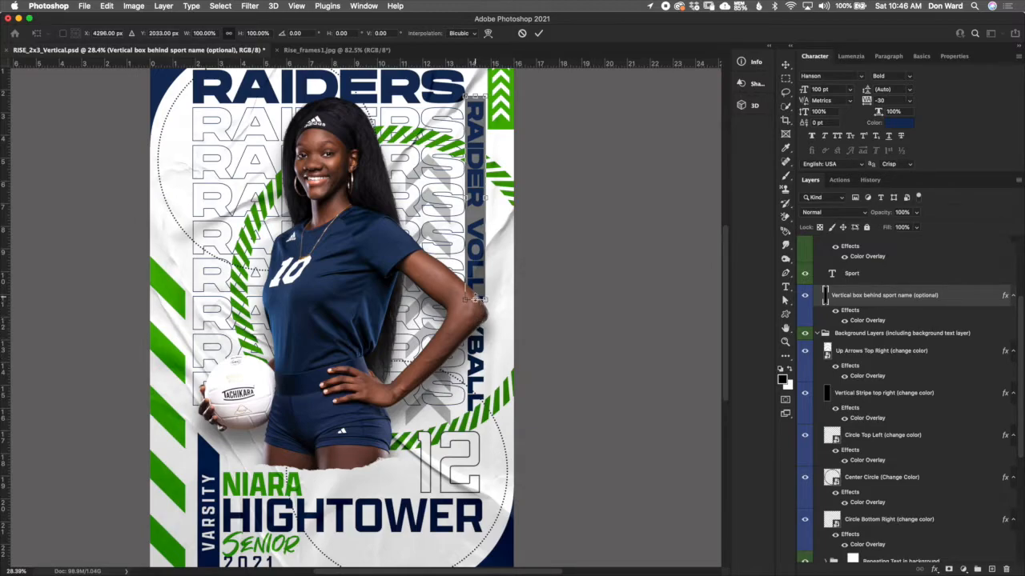
pyautogui.moveTo(475, 298); pyautogui.dragTo(476, 414)
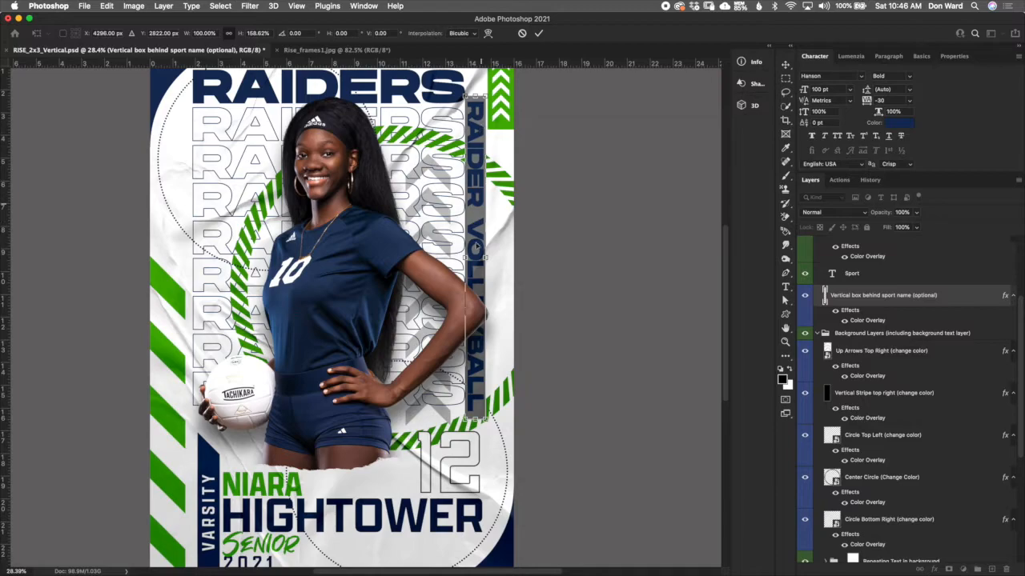
pyautogui.moveTo(488, 256); pyautogui.dragTo(490, 257)
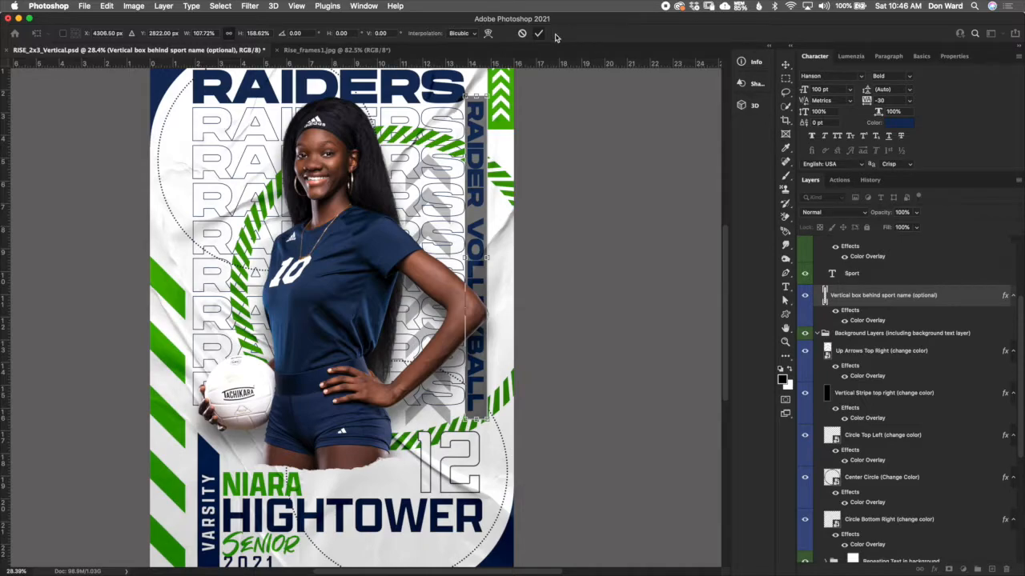
pyautogui.press('Return')
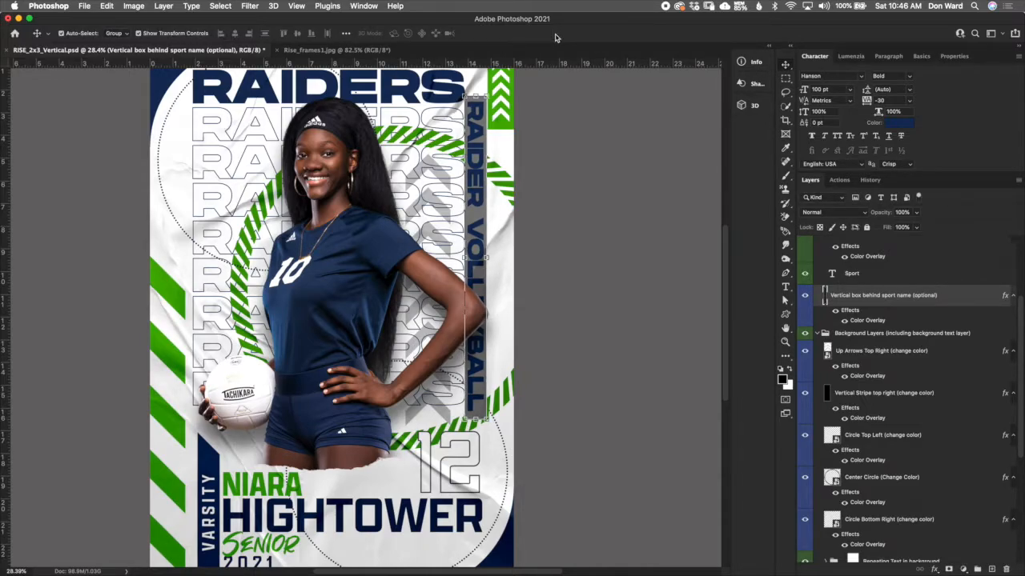
# Undo the box resizing, text move, RAIDER VOLLEYBALL wording and gray overlay, back to the original VOLLEYBALL text on its white box
pyautogui.click(887, 276)
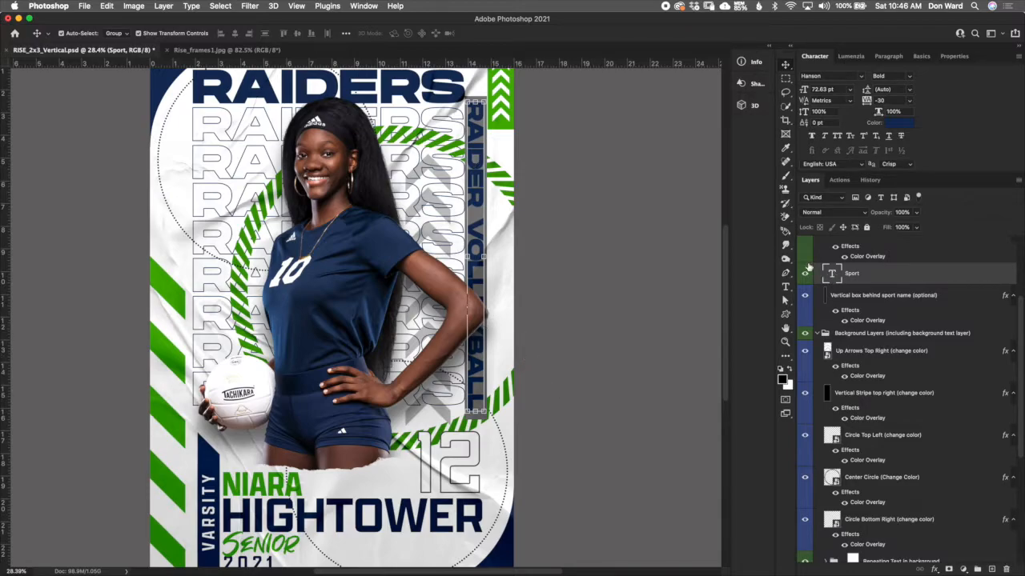
pyautogui.press('super+z')
pyautogui.press('super+z')
pyautogui.press('super+z')
pyautogui.press('super+z')
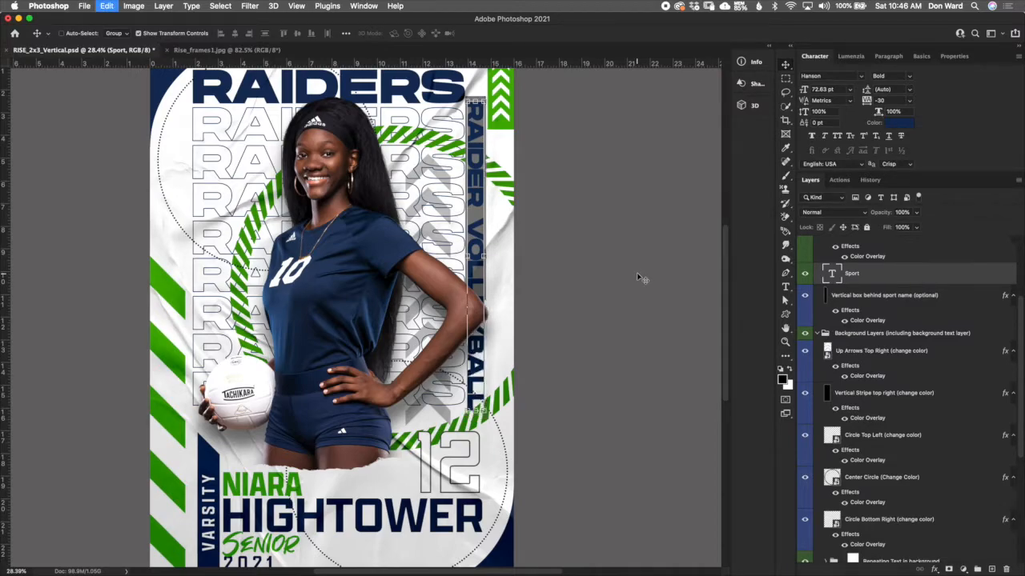
pyautogui.press('super+z')
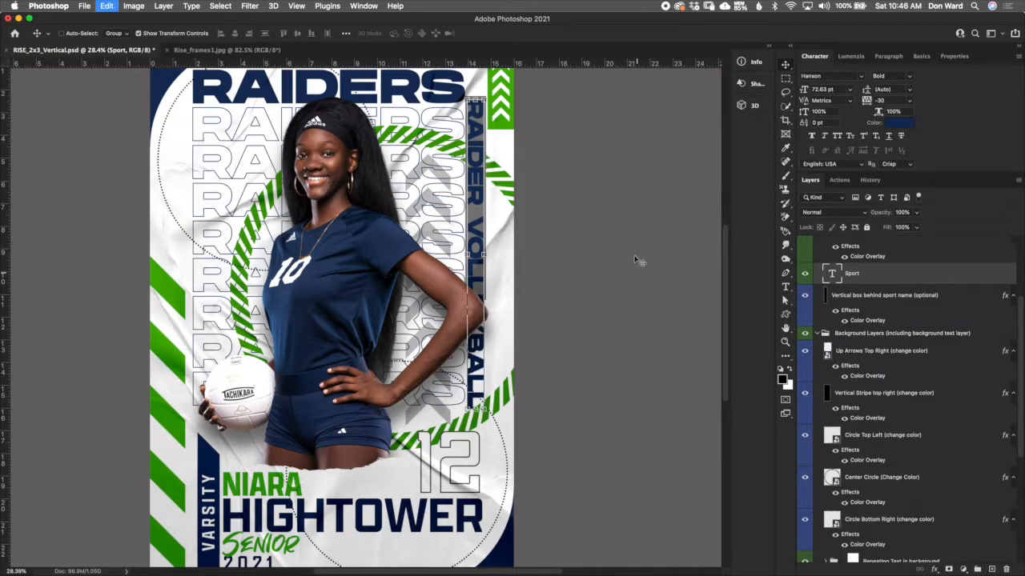
pyautogui.press('super+z')
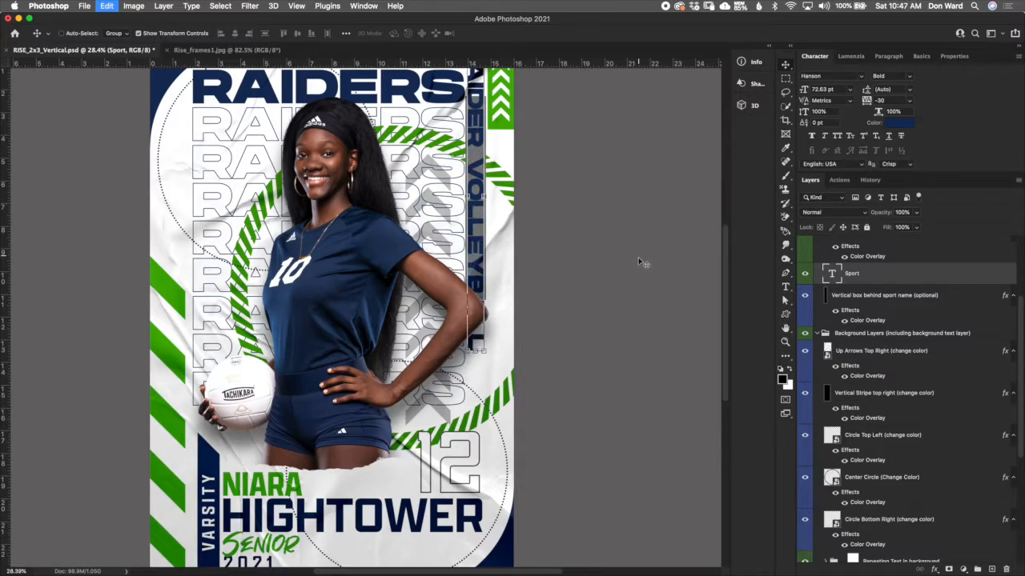
pyautogui.press('super+z')
pyautogui.press('super+z')
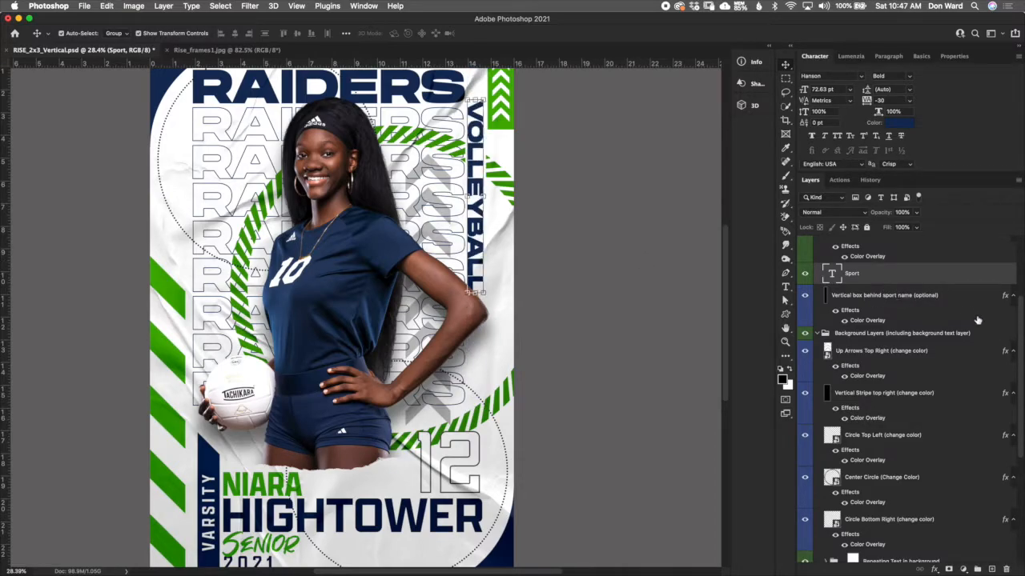
# Change the text inside the Team Name smart object to VOLLEYBALL, then save and close it to update the poster
pyautogui.scroll(2, 1019, 324)
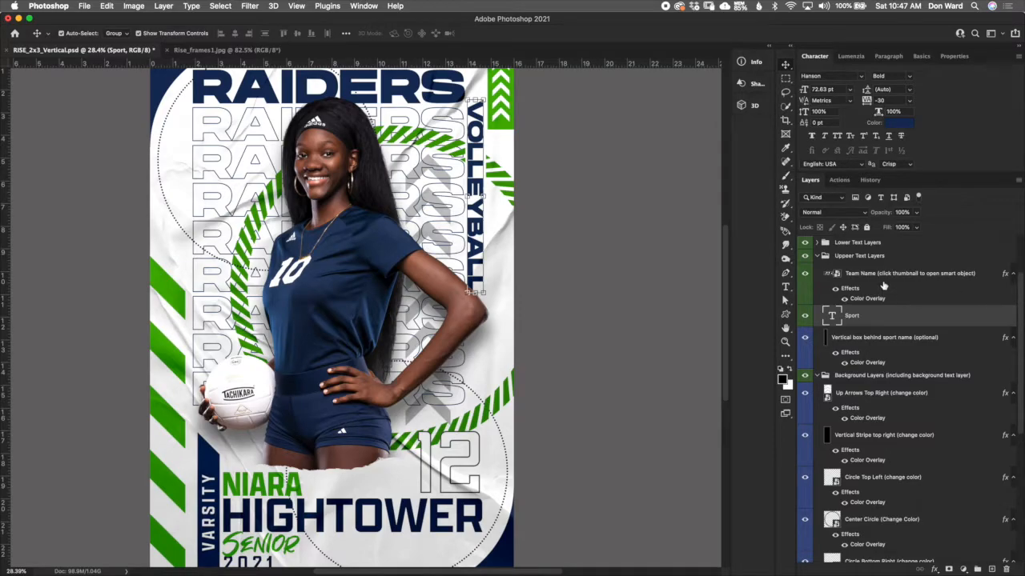
pyautogui.click(838, 276)
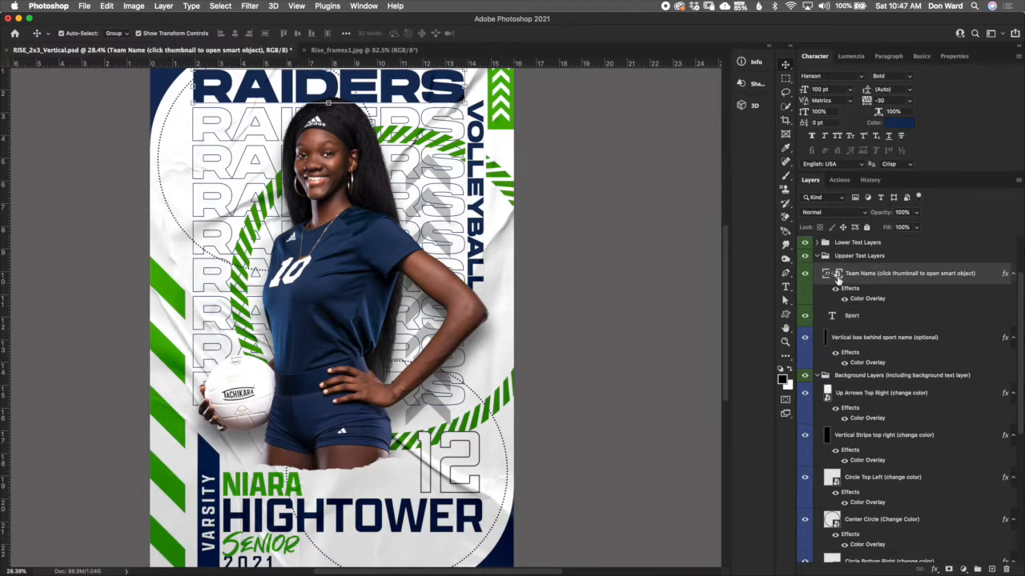
pyautogui.doubleClick(838, 276)
pyautogui.doubleClick(818, 242)
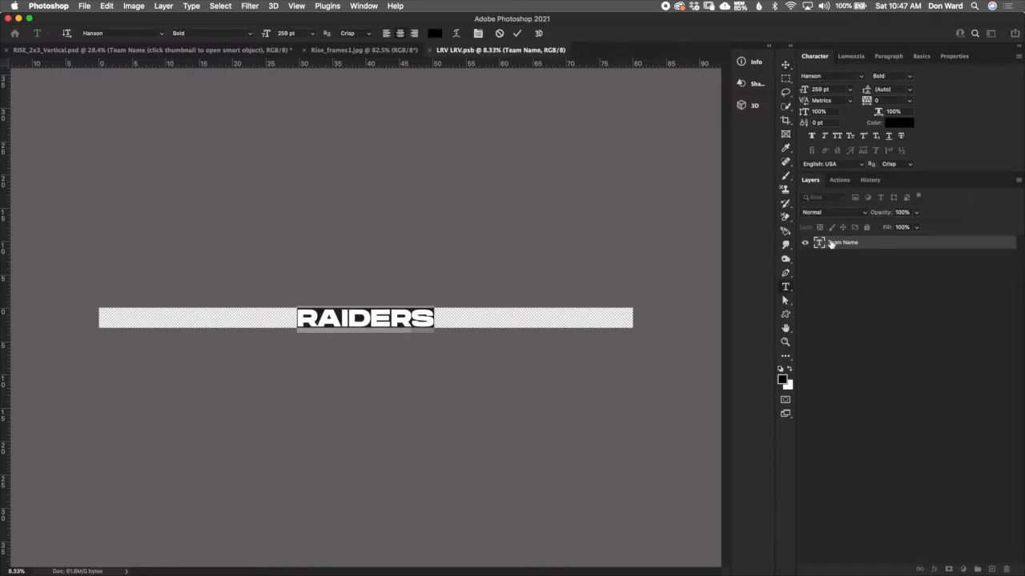
pyautogui.write('VO')
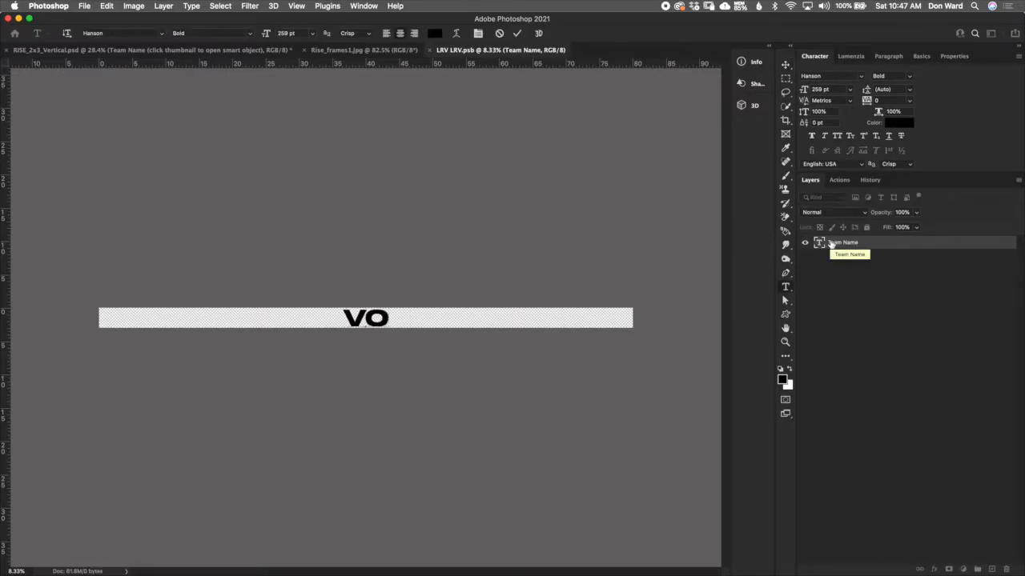
pyautogui.write('LLEYBALL')
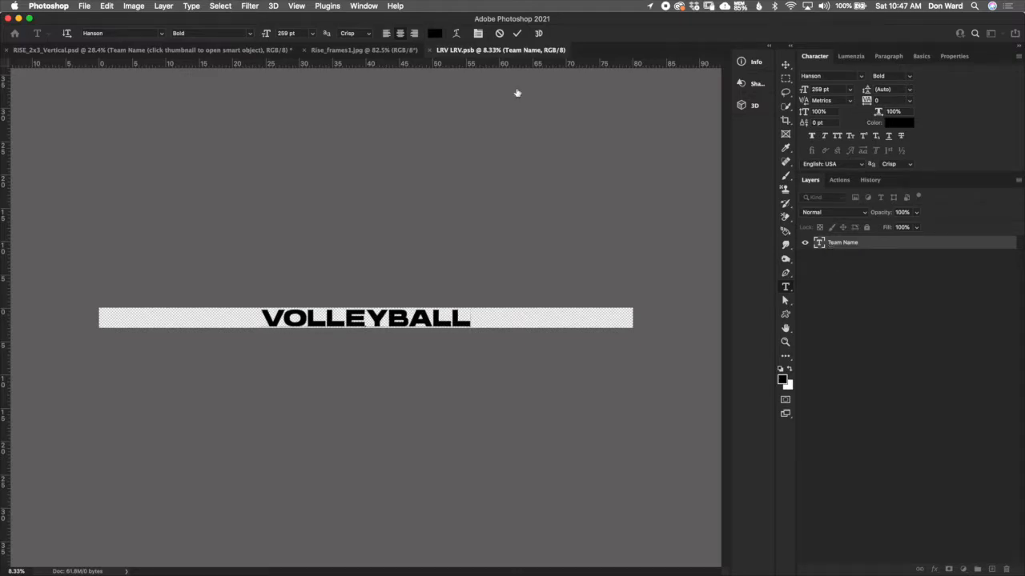
pyautogui.click(517, 33)
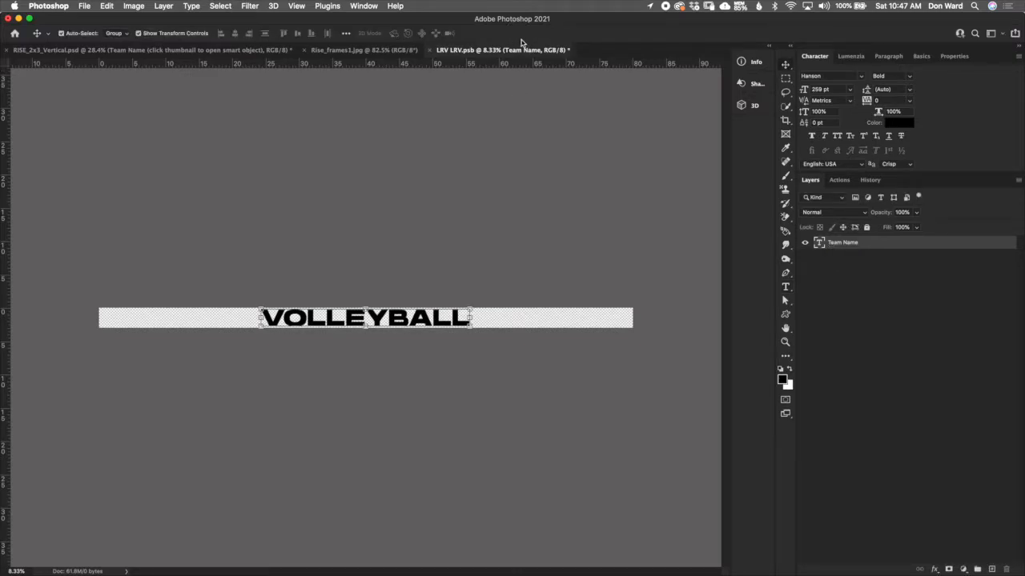
pyautogui.click(429, 50)
pyautogui.click(602, 199)
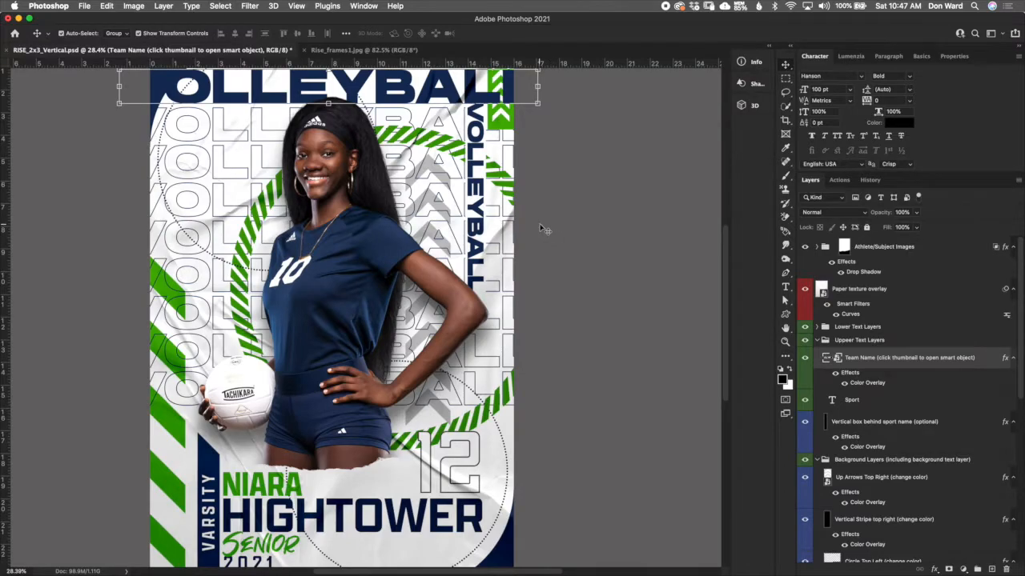
# Scale the Repeating Text in background group down to about 64.7% and move it up level with the vertical VOLLEYBALL text
pyautogui.scroll(-4, 1020, 387)
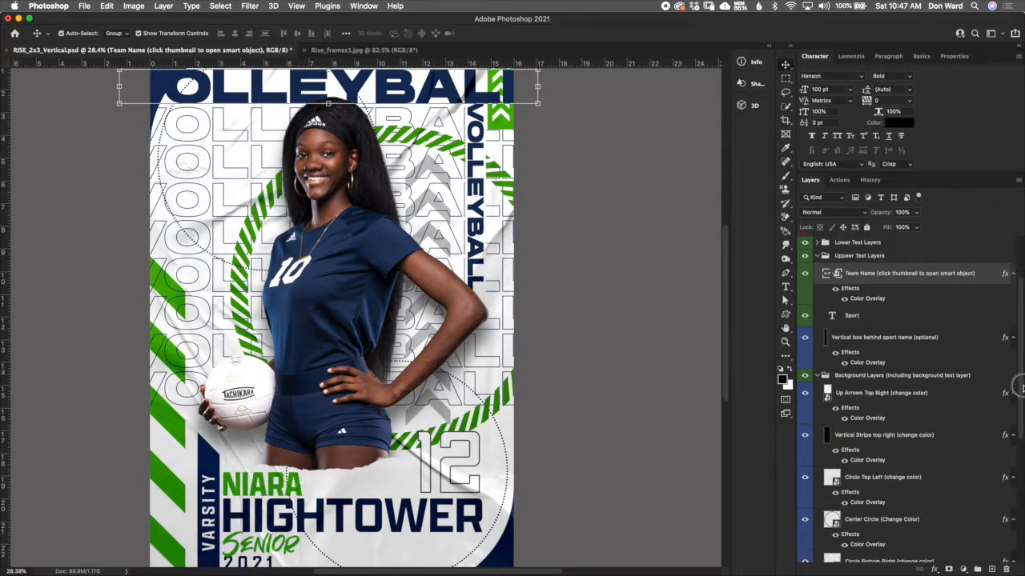
pyautogui.scroll(-10, 1020, 387)
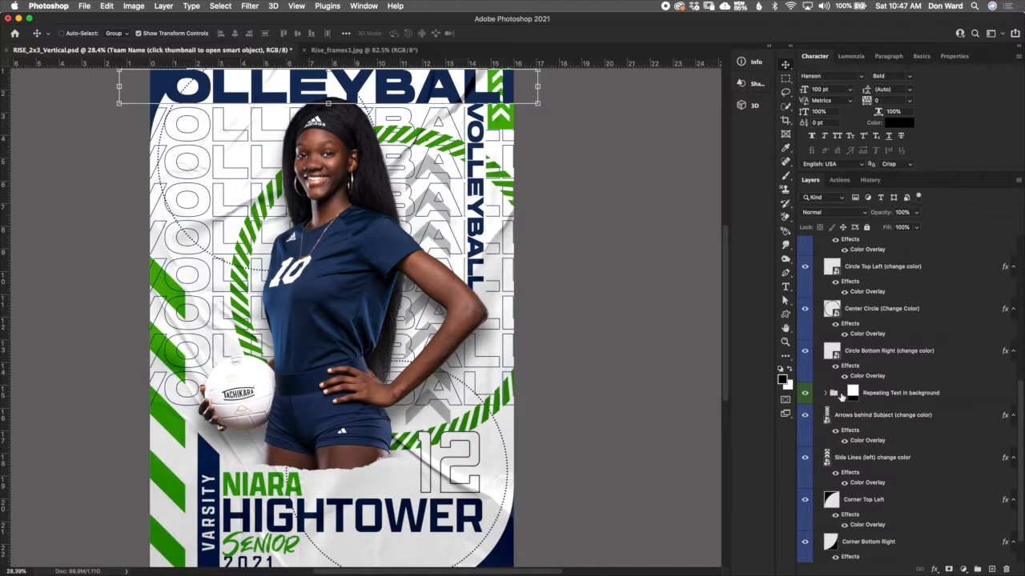
pyautogui.click(964, 400)
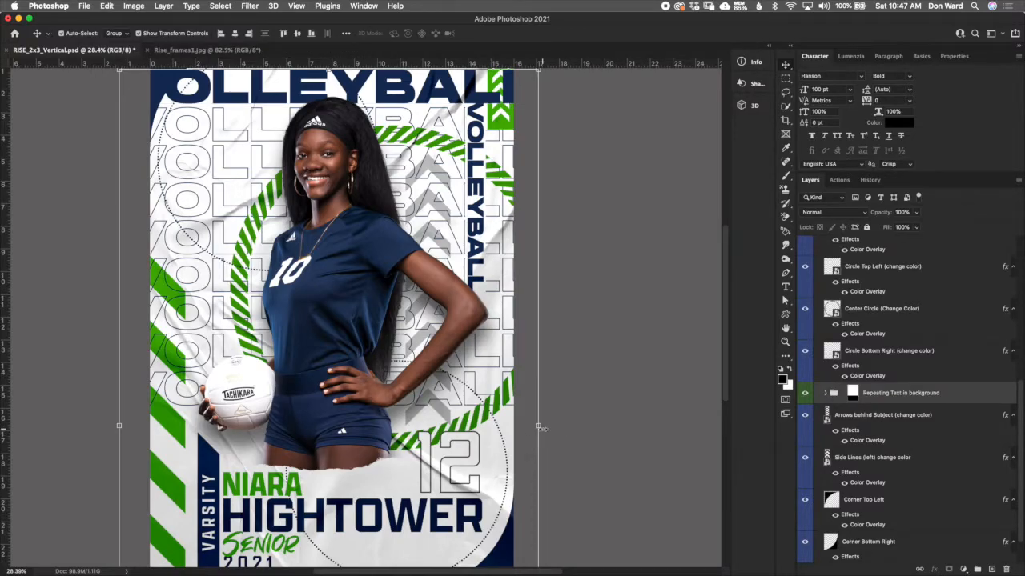
pyautogui.moveTo(537, 425); pyautogui.dragTo(468, 426)
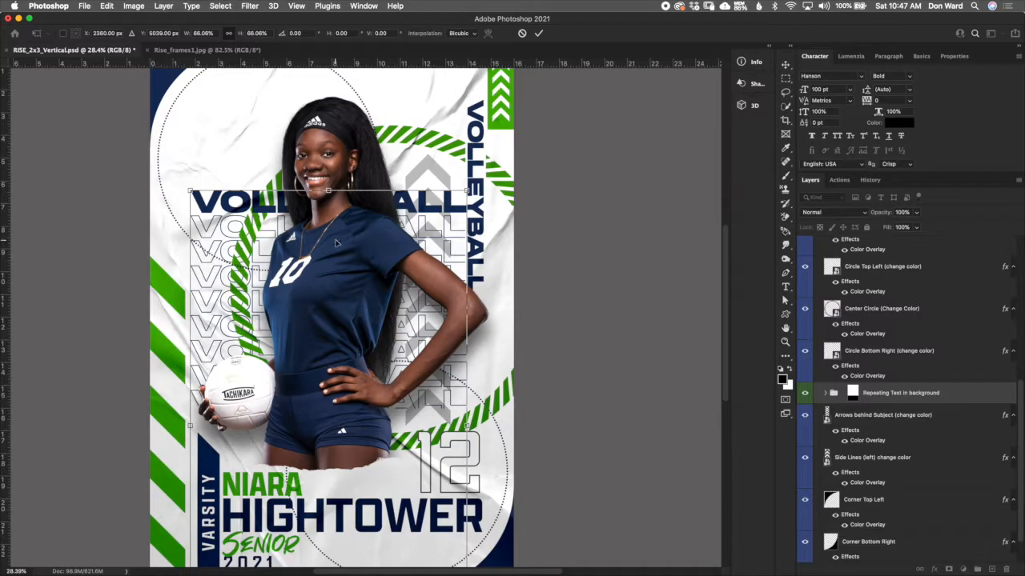
pyautogui.moveTo(468, 190); pyautogui.dragTo(462, 200)
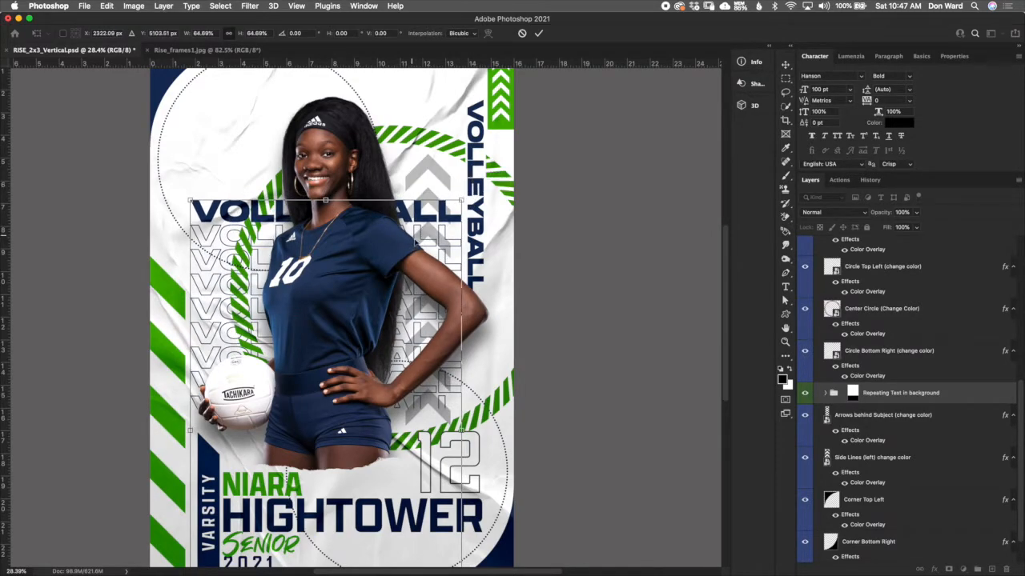
pyautogui.moveTo(437, 229); pyautogui.dragTo(437, 119)
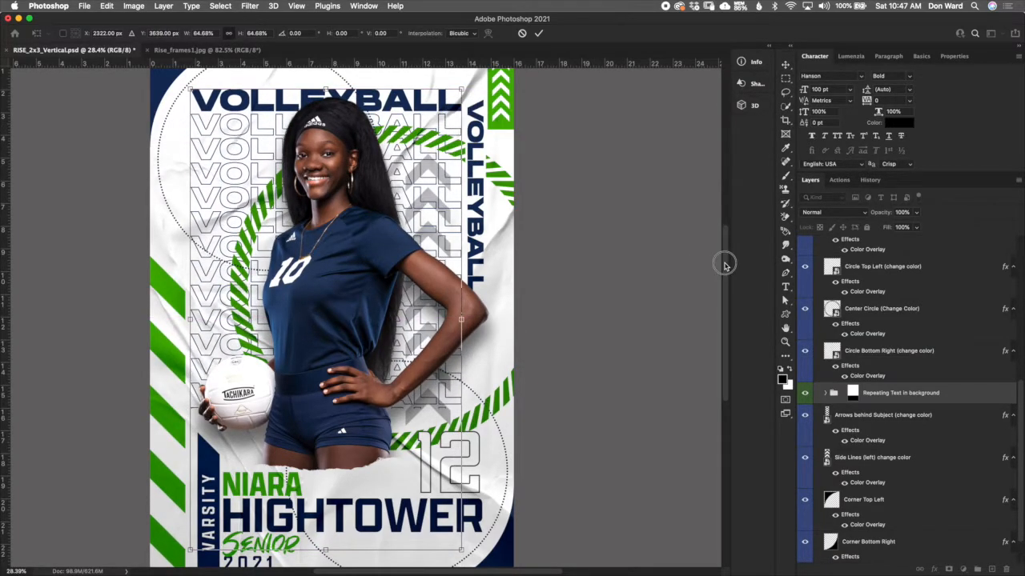
# Enlarge the Repeating Text in background group to about 69.1%, shift it down to leave space above the headline, and apply the transform
pyautogui.scroll(4, 722, 256)
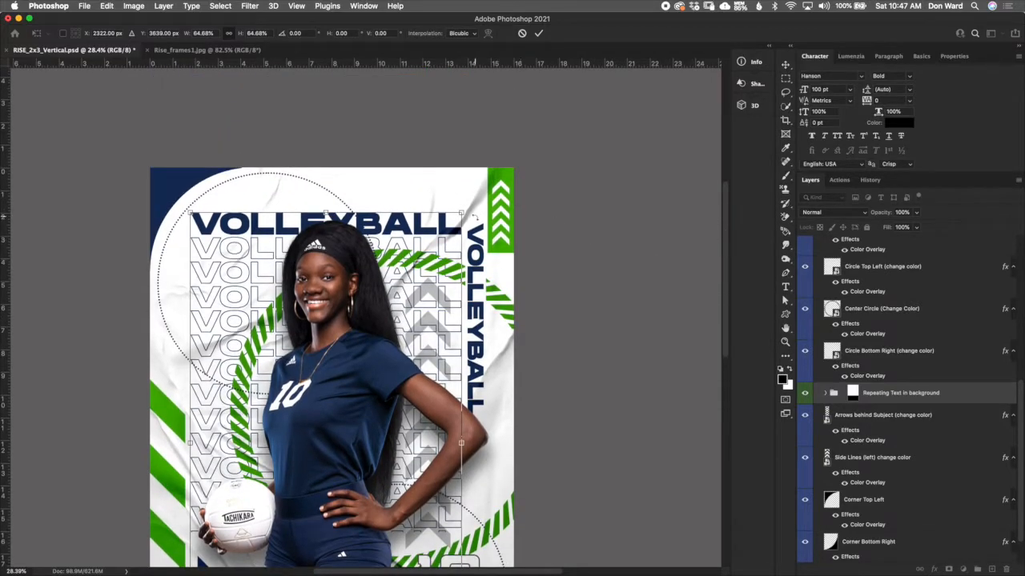
pyautogui.moveTo(462, 212); pyautogui.dragTo(489, 184)
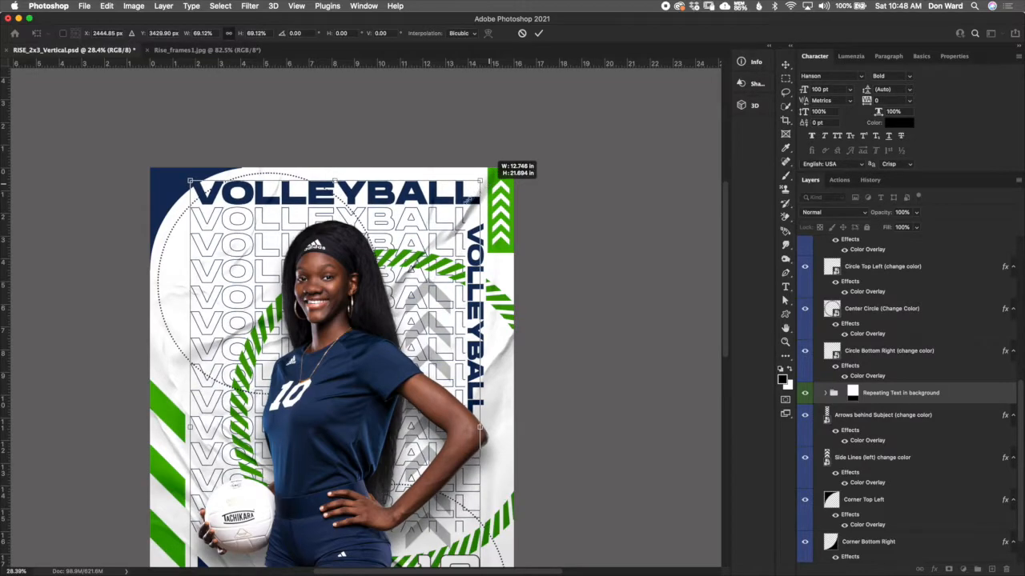
pyautogui.moveTo(450, 215); pyautogui.dragTo(450, 244)
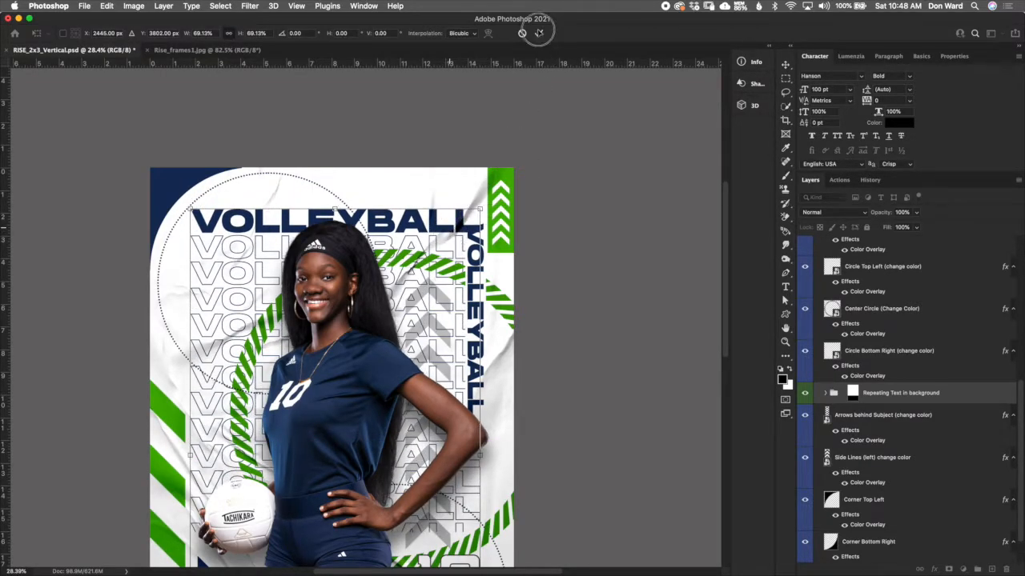
pyautogui.click(538, 33)
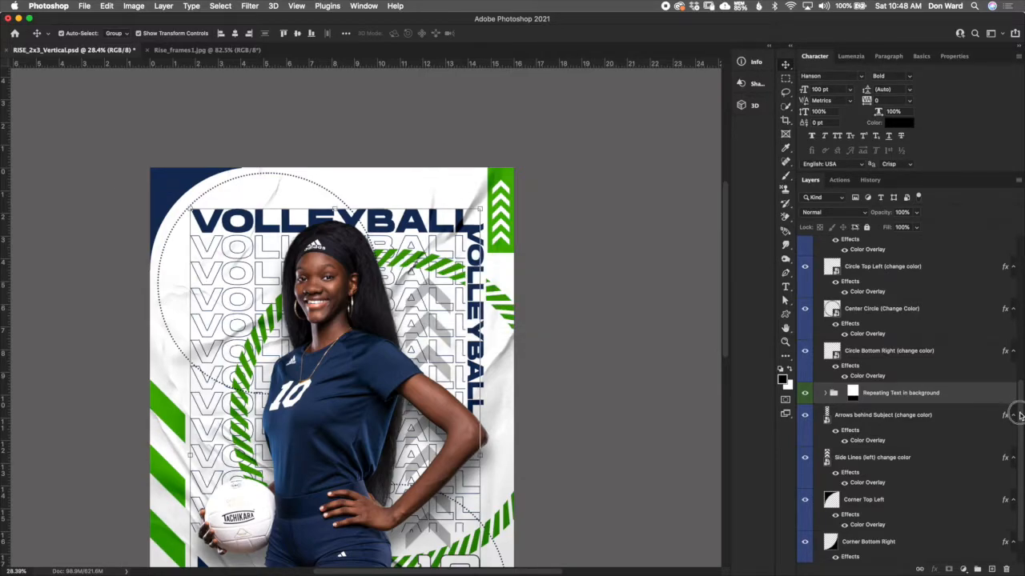
# Rotate the Sport text layer 90° counter clockwise so VOLLEYBALL reads horizontally
pyautogui.scroll(1, 1020, 392)
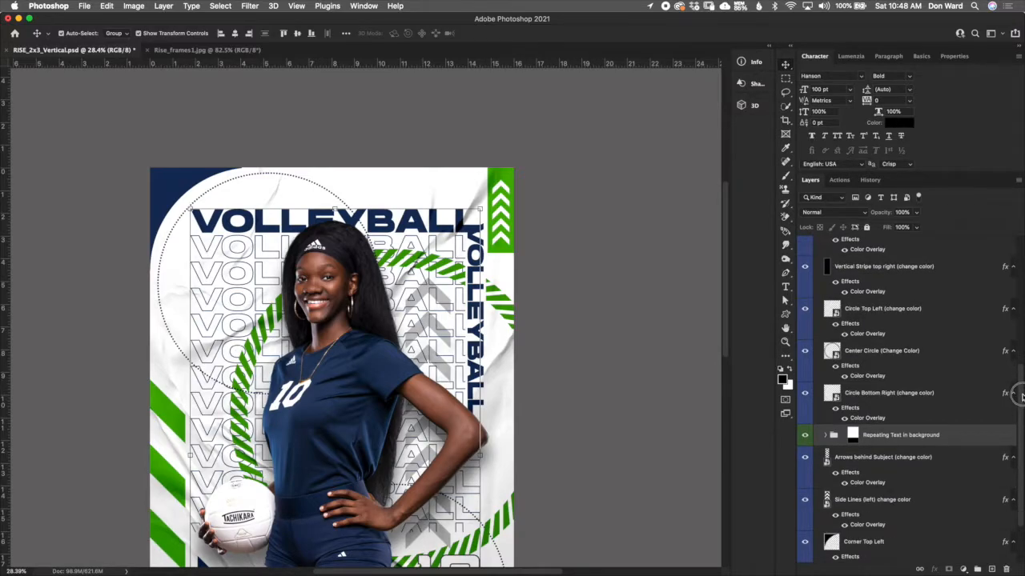
pyautogui.scroll(2, 1019, 342)
pyautogui.scroll(2, 1020, 342)
pyautogui.click(945, 320)
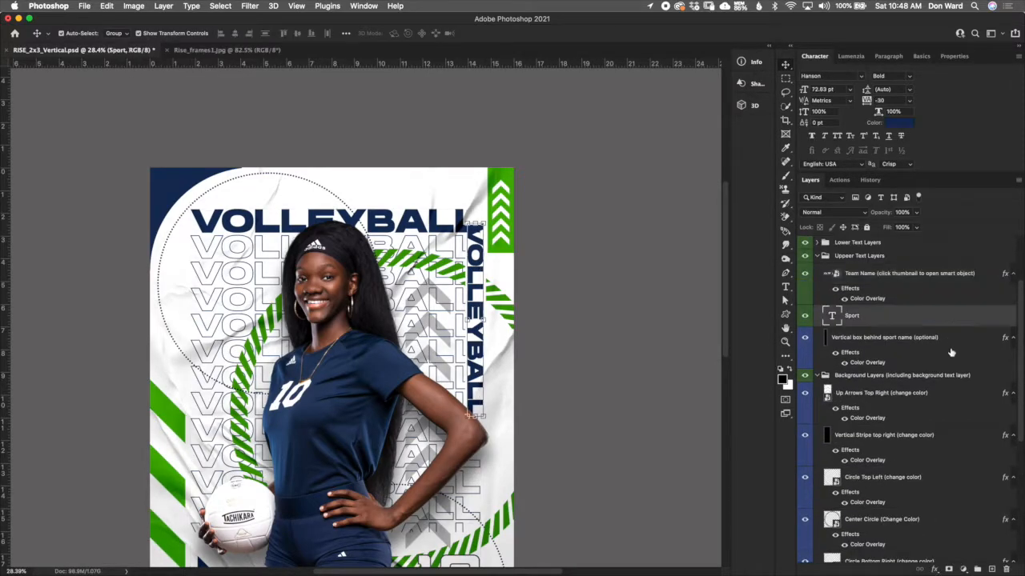
pyautogui.click(106, 6)
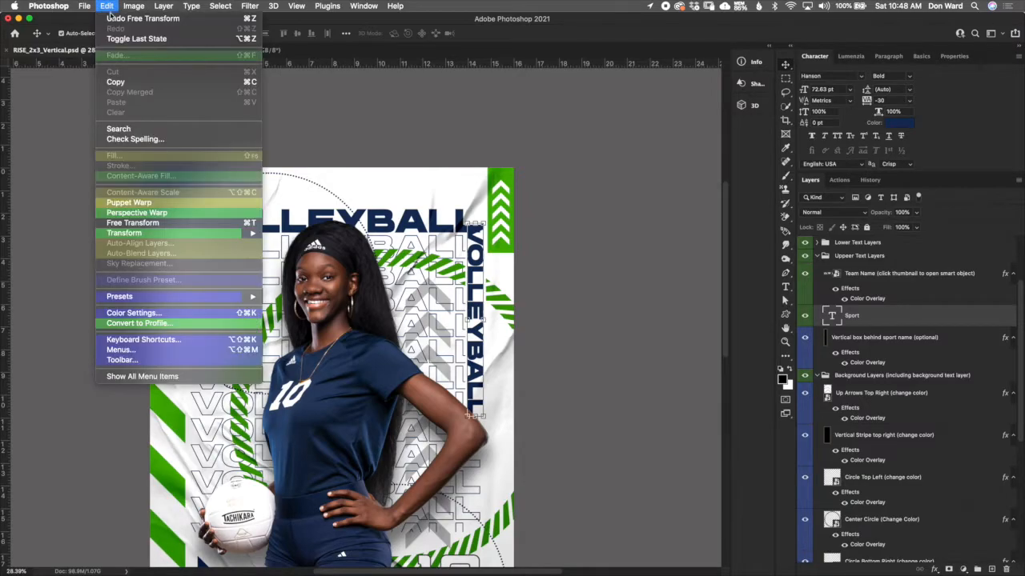
pyautogui.moveTo(181, 236)
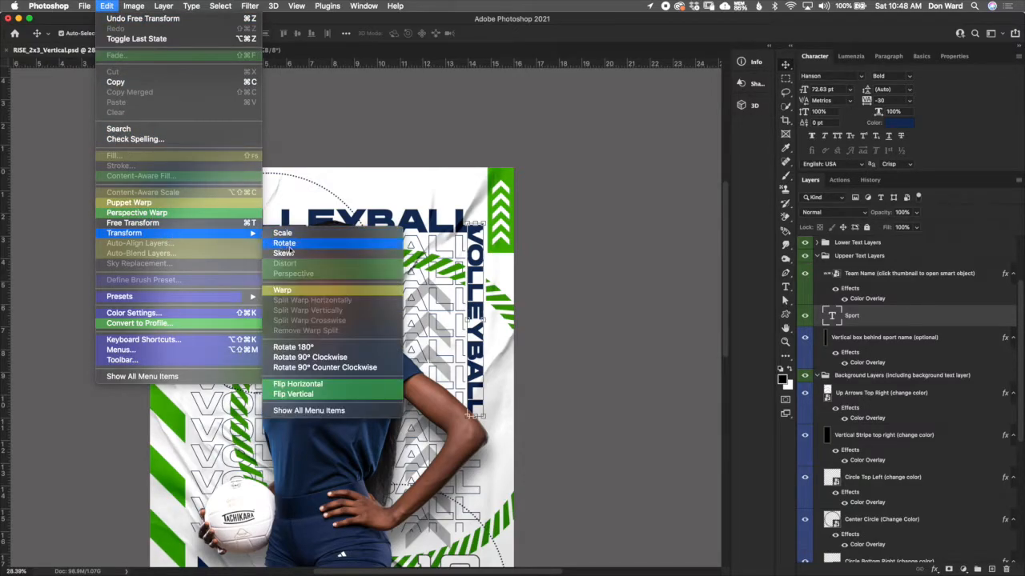
pyautogui.click(349, 368)
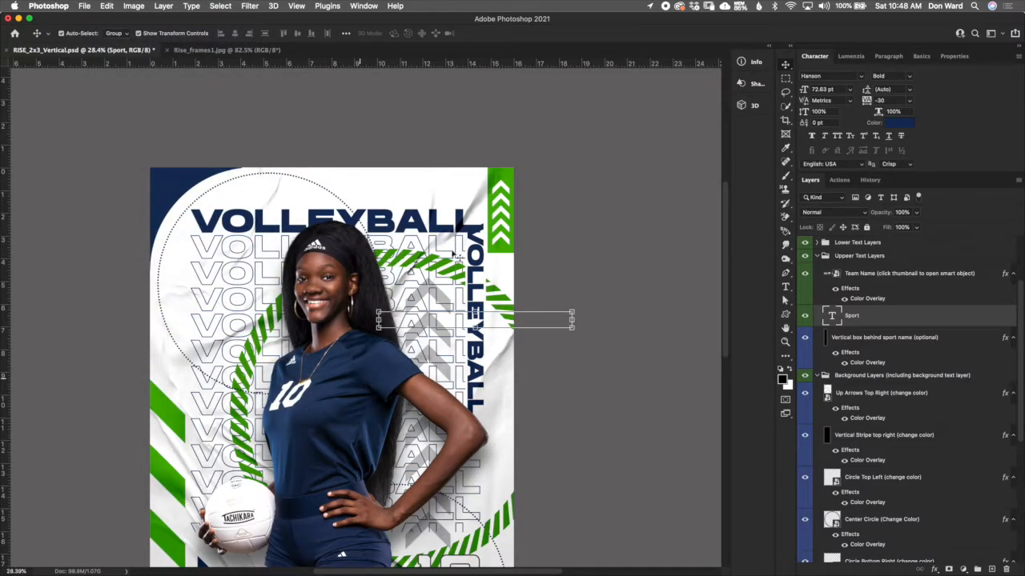
pyautogui.click(573, 310)
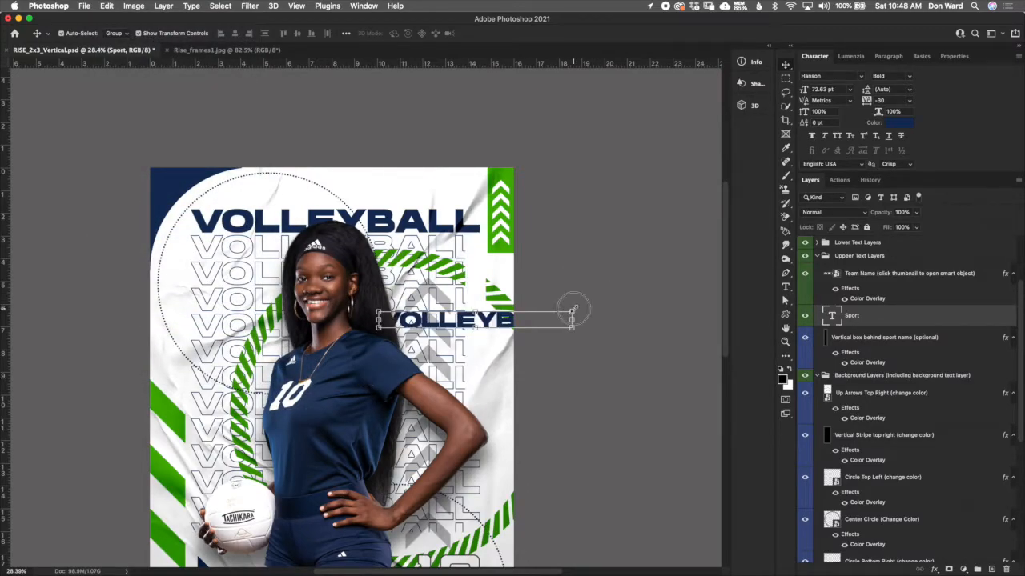
# Move the horizontal Sport text above the large VOLLEYBALL headline and nudge it left and down into place
pyautogui.moveTo(549, 329); pyautogui.dragTo(402, 191)
pyautogui.press('Return')
pyautogui.hotkey('shift', 'Left')
pyautogui.hotkey('shift', 'Left')
pyautogui.hotkey('shift', 'Left')
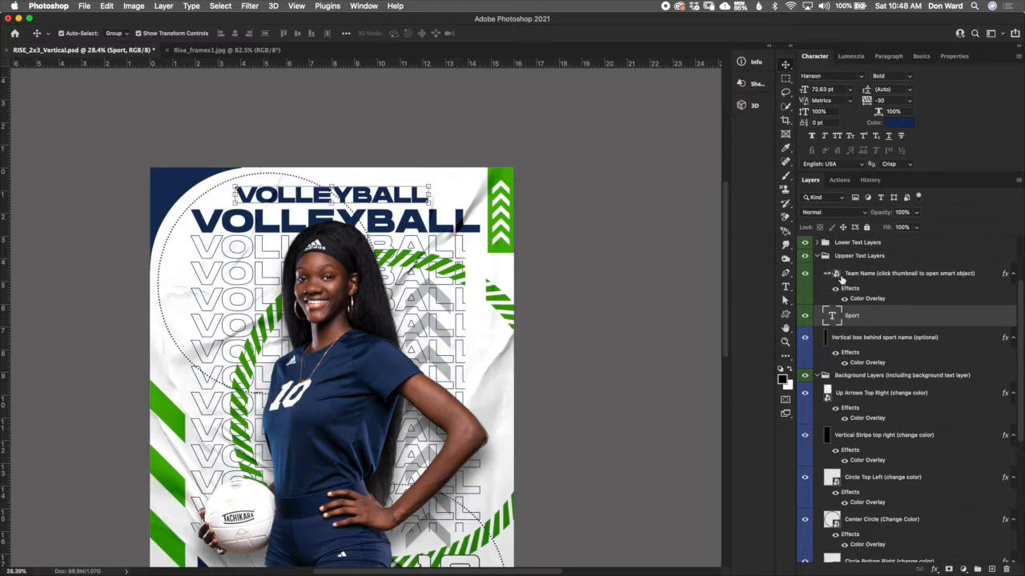
pyautogui.hotkey('shift', 'Down')
pyautogui.hotkey('shift', 'Down')
pyautogui.hotkey('shift', 'Down')
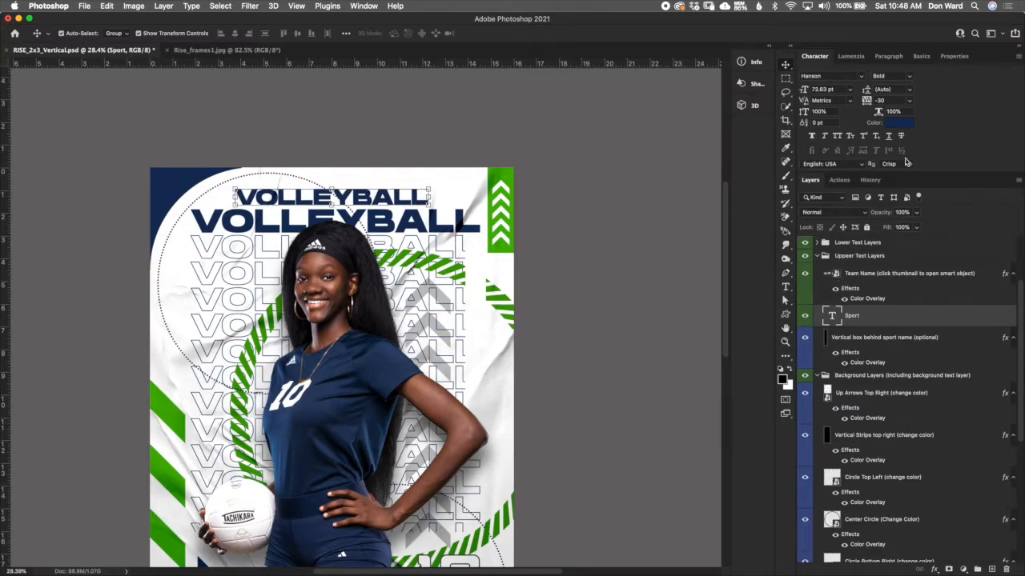
# Recolor the Sport text to the green #47b100 sampled from the poster's upper stripe
pyautogui.click(900, 122)
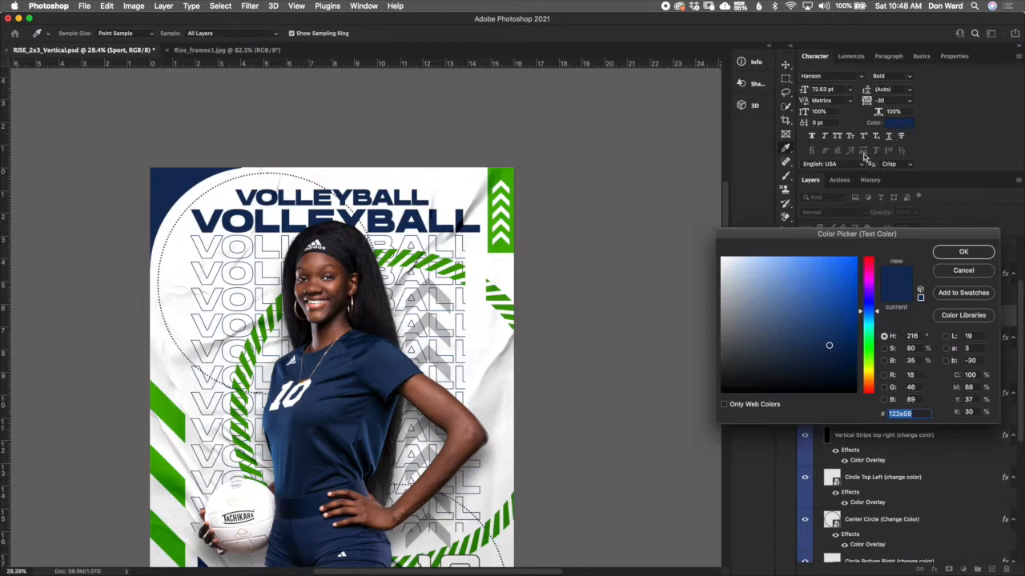
pyautogui.click(510, 178)
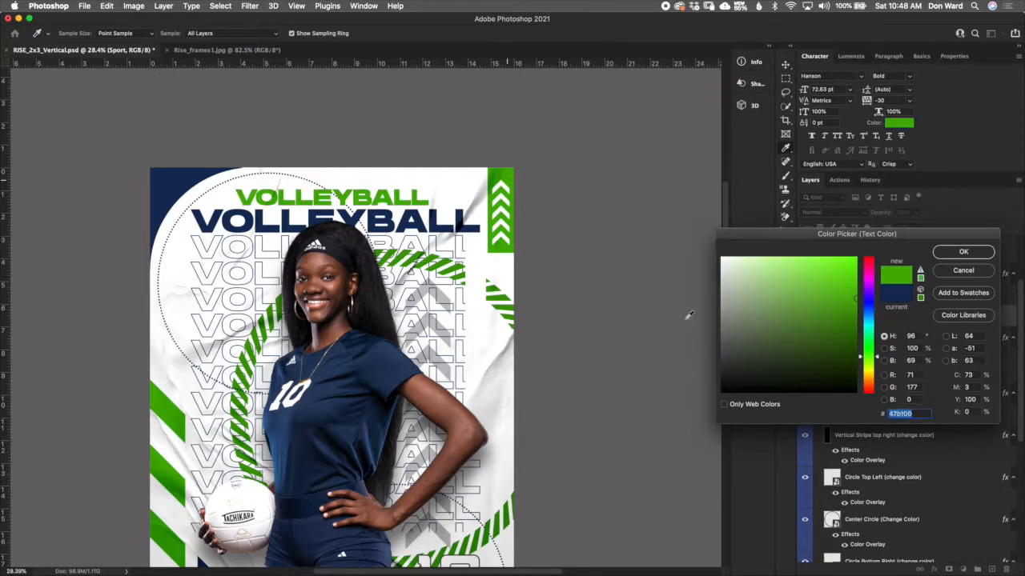
pyautogui.click(966, 253)
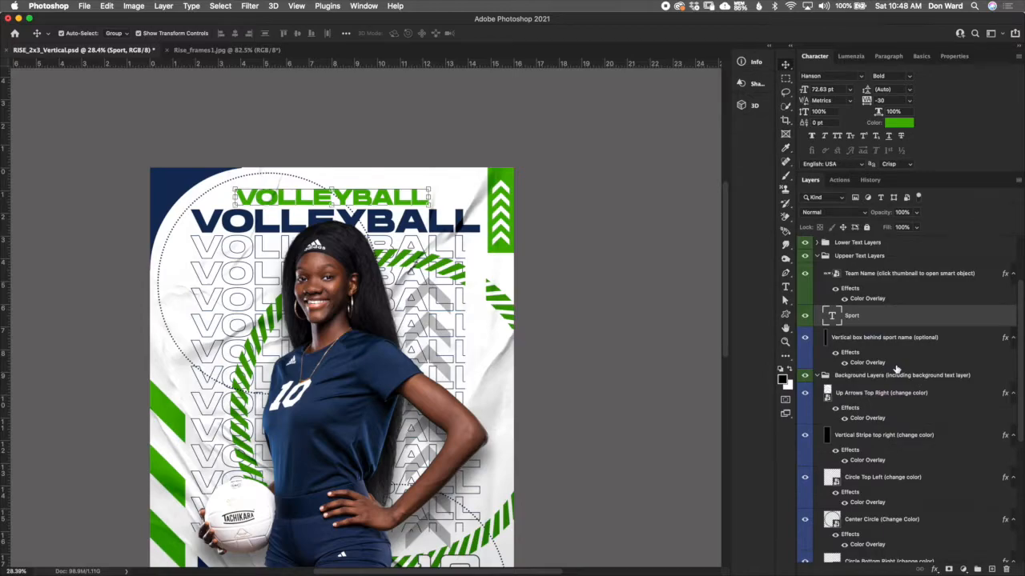
# Change the Sport layer's wording to RAIDER
pyautogui.doubleClick(833, 317)
pyautogui.write('R')
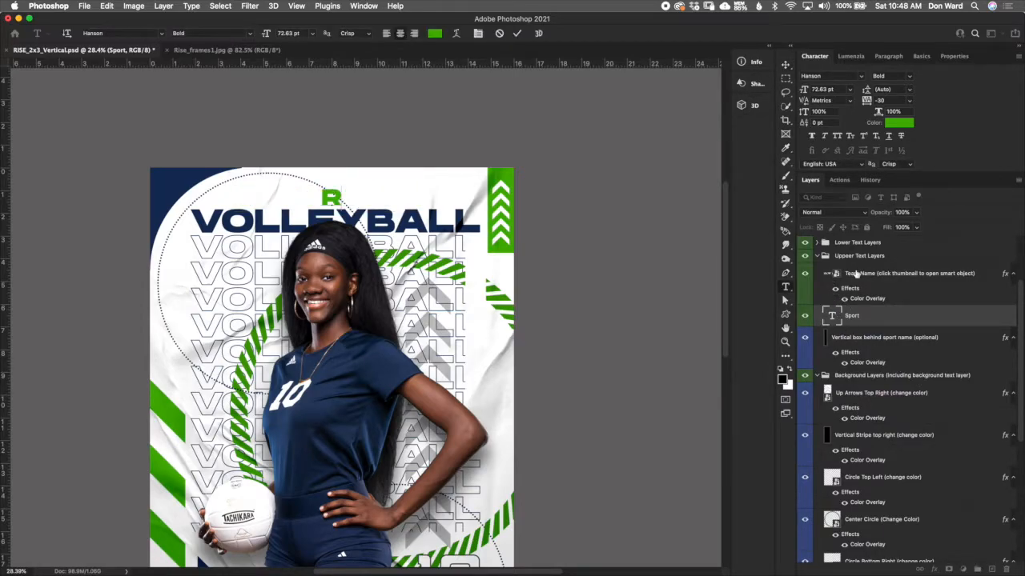
pyautogui.write('AIDER')
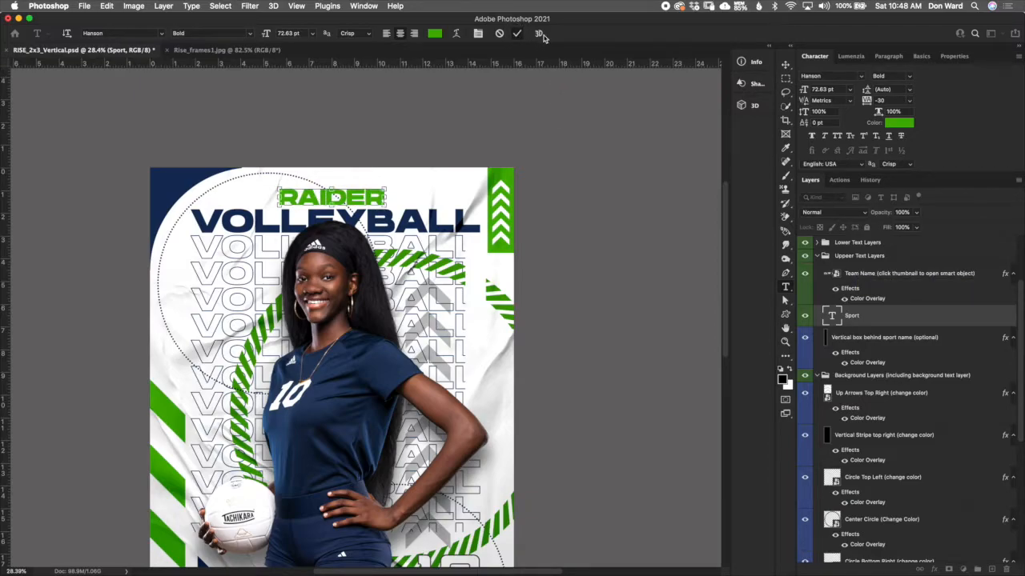
pyautogui.press('super+Return')
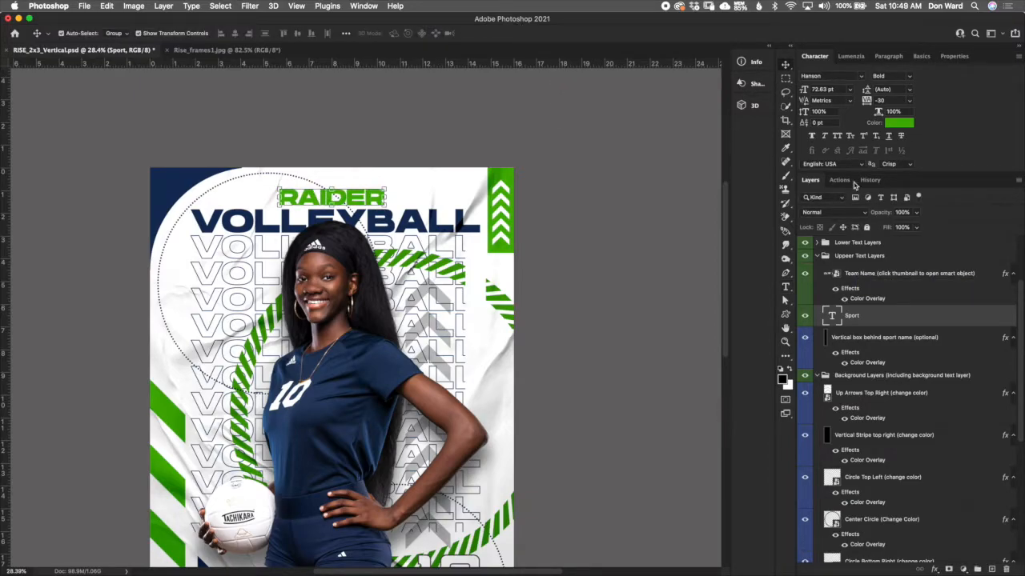
# Enlarge the RAIDER text to 94 pt, then scale it down to about 95.7% to fit above the headline
pyautogui.moveTo(804, 90); pyautogui.dragTo(811, 91)
pyautogui.click(804, 91)
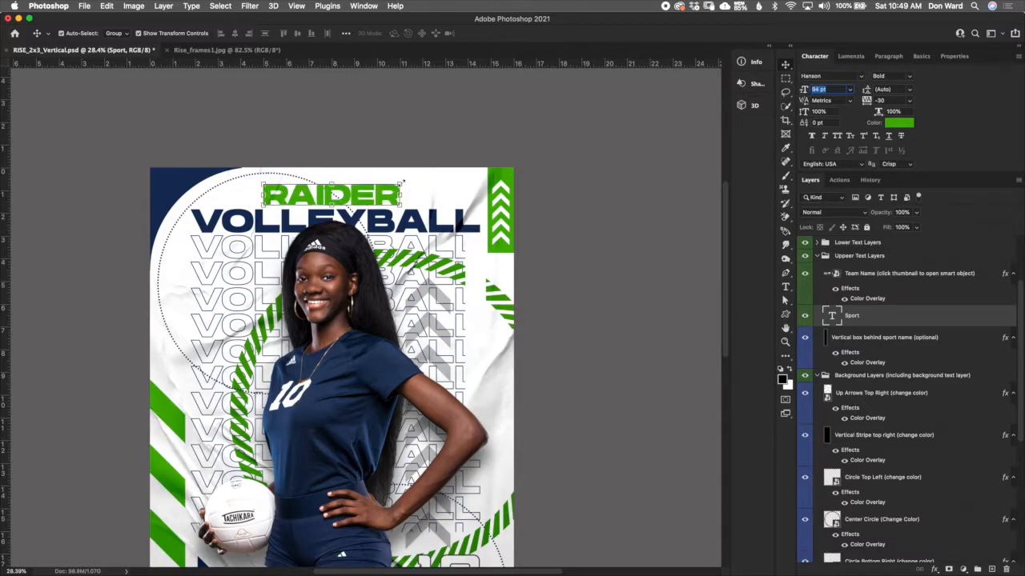
pyautogui.click(401, 183)
pyautogui.moveTo(401, 181)
pyautogui.mouseDown()
pyautogui.moveTo(370, 193)
pyautogui.moveTo(399, 168)
pyautogui.moveTo(392, 183)
pyautogui.mouseUp()
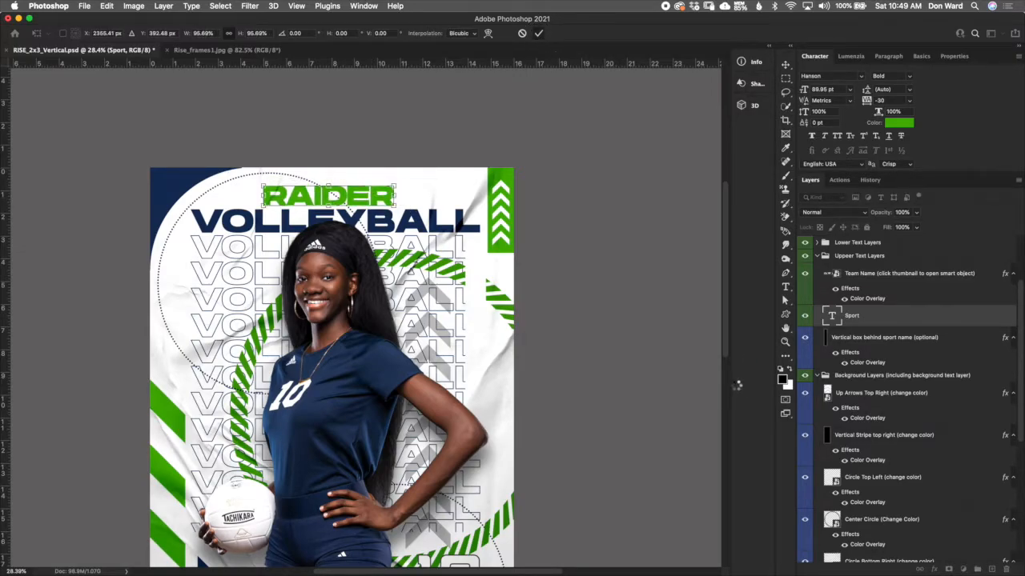
pyautogui.press('Return')
# Scale the Arrows behind Subject layer down to about 84.3% and move it right, aligned with the end of the VOLLEYBALL headline
pyautogui.hotkey('ctrl', '0')
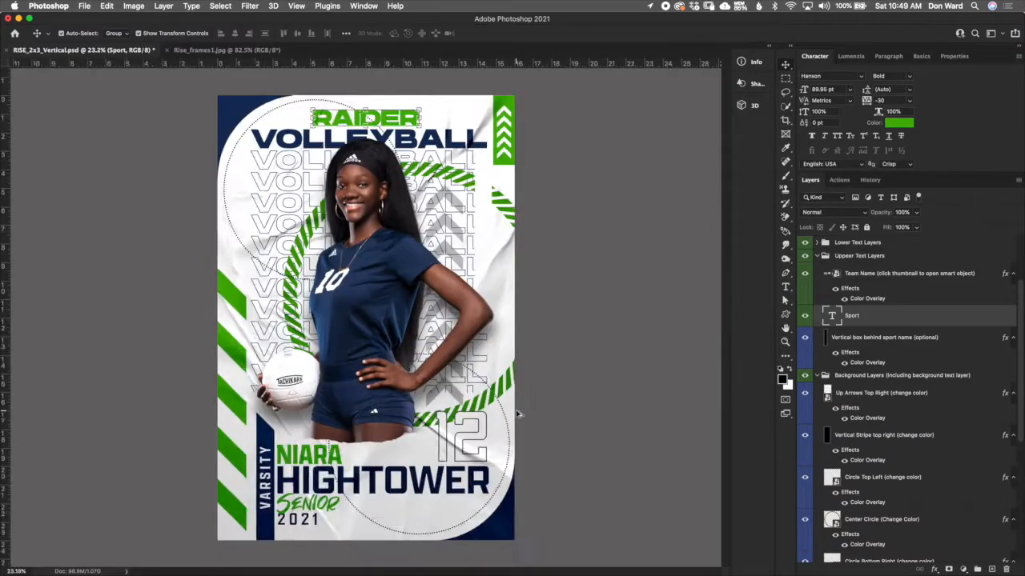
pyautogui.hotkey('ctrl', '-')
pyautogui.click(562, 335)
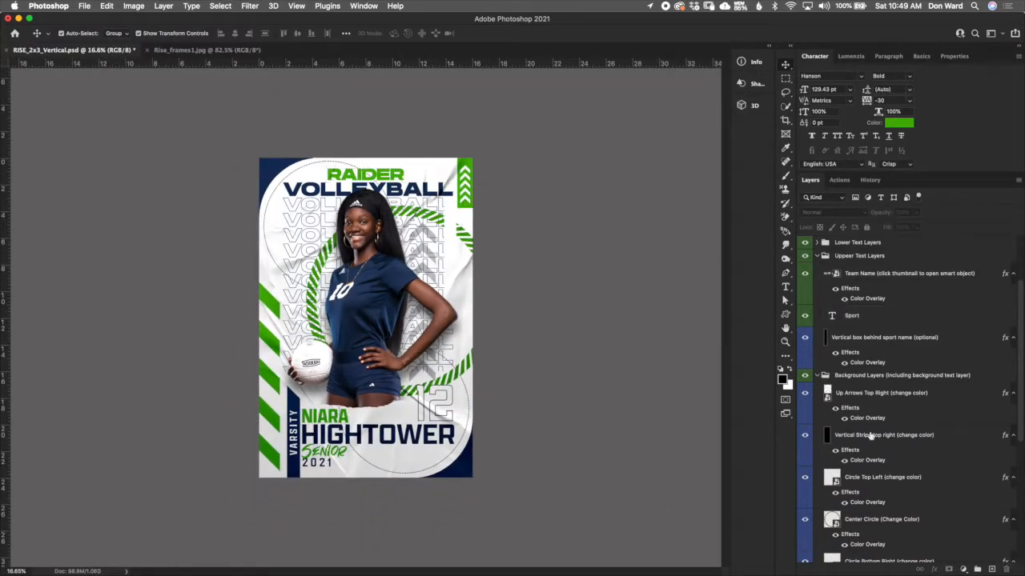
pyautogui.scroll(-5, 1019, 412)
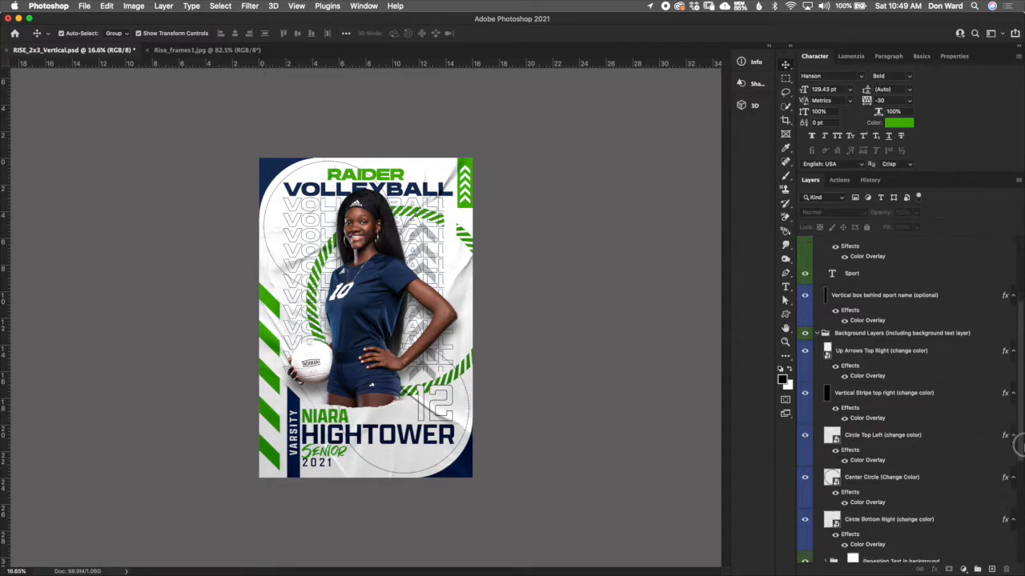
pyautogui.click(905, 460)
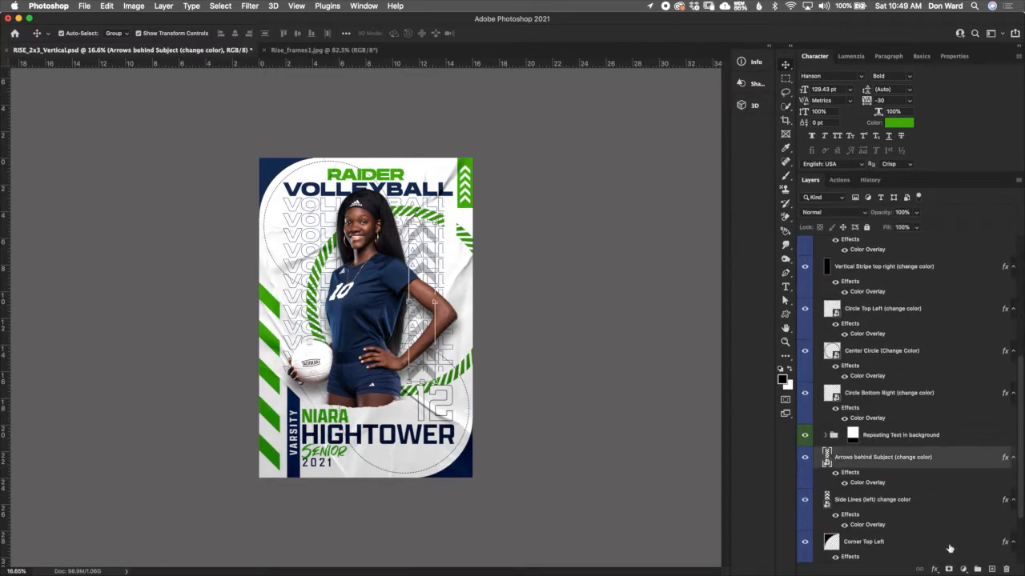
pyautogui.press('super+t')
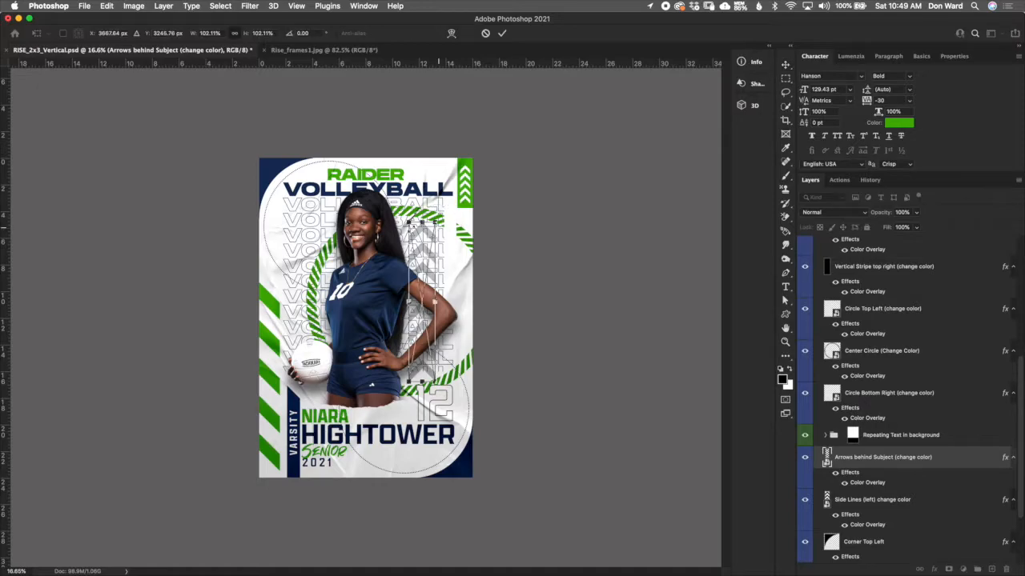
pyautogui.moveTo(442, 221); pyautogui.dragTo(440, 262)
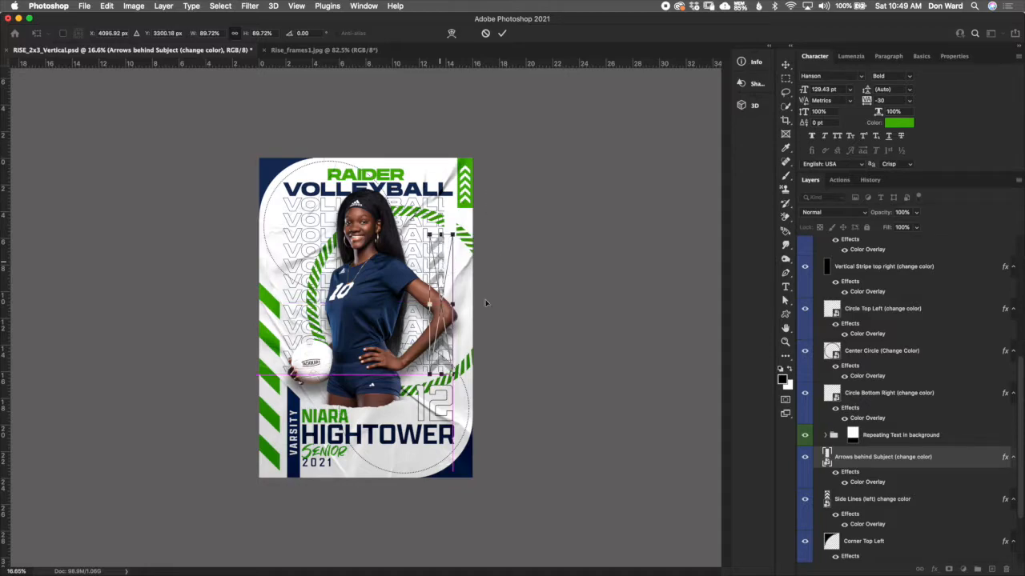
pyautogui.moveTo(453, 374); pyautogui.dragTo(452, 365)
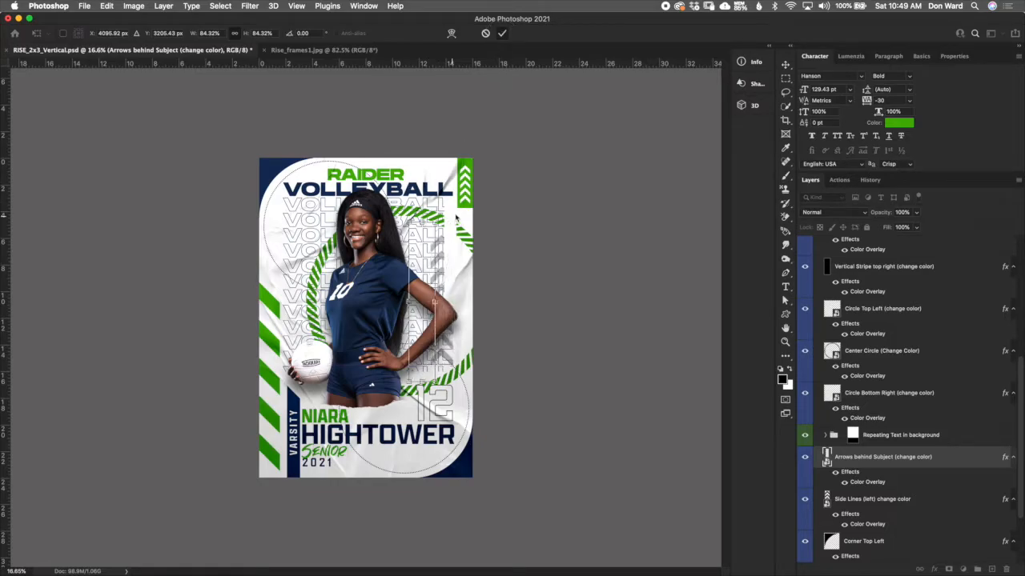
pyautogui.press('Return')
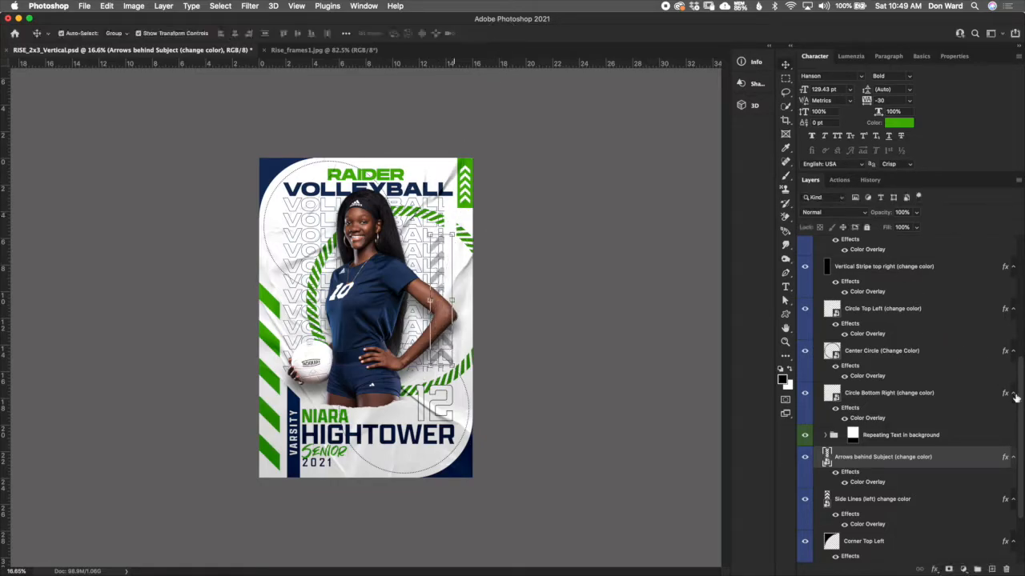
# Hide the Vertical box behind sport name (optional) layer
pyautogui.moveTo(1020, 391); pyautogui.dragTo(1019, 341)
pyautogui.click(922, 313)
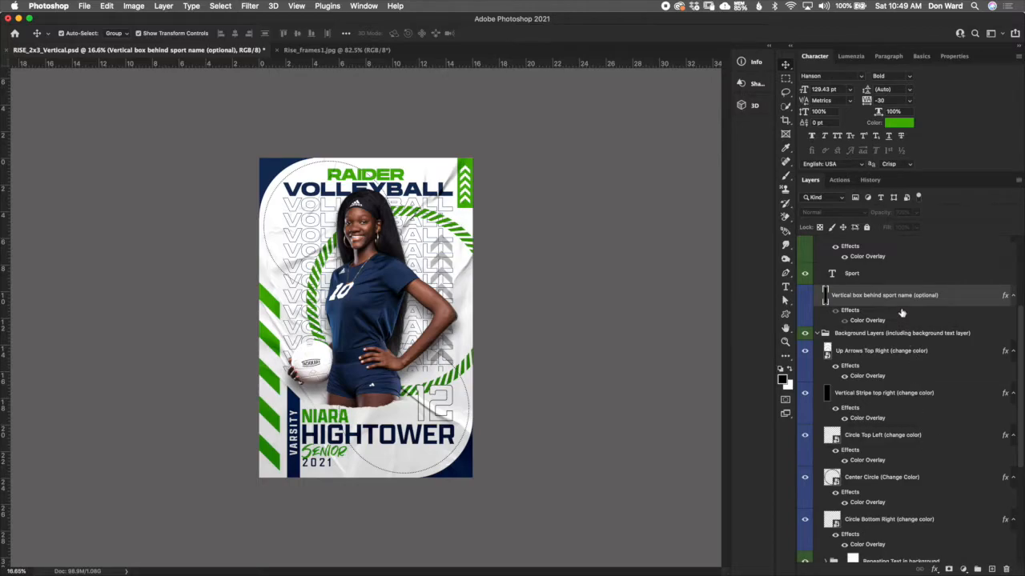
# Step the document back through its history to the Open state
pyautogui.click(870, 180)
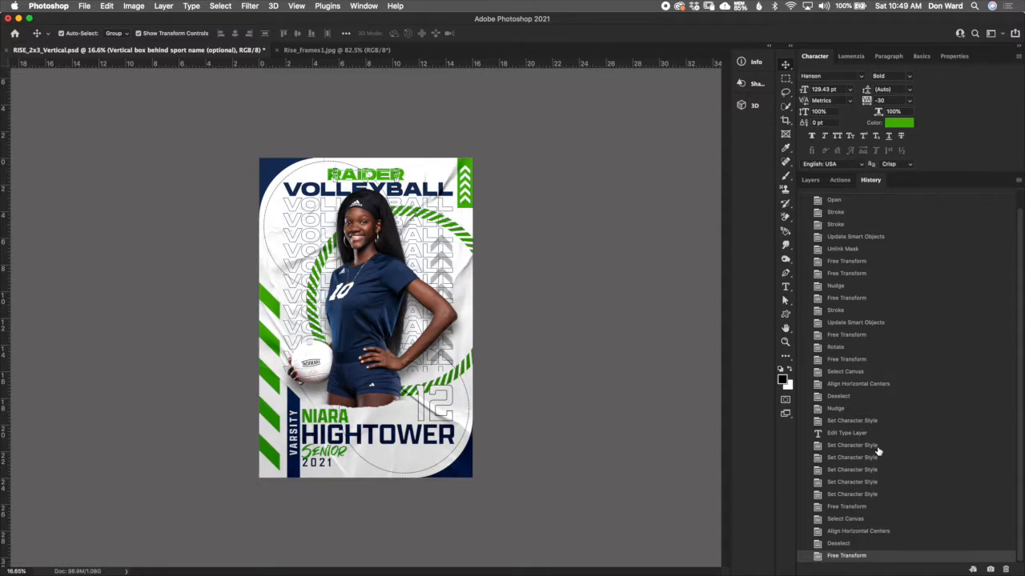
pyautogui.click(846, 433)
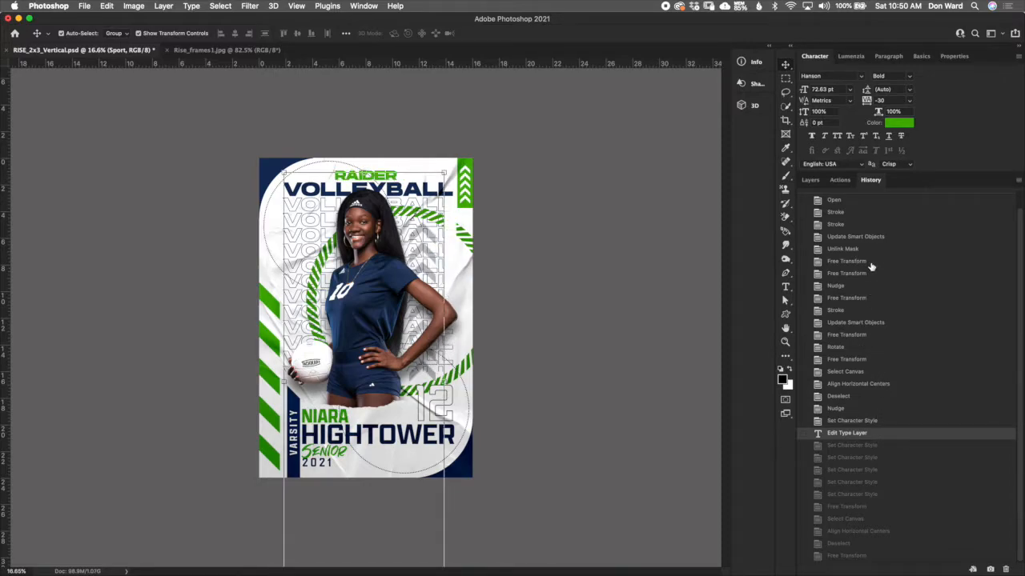
pyautogui.click(846, 261)
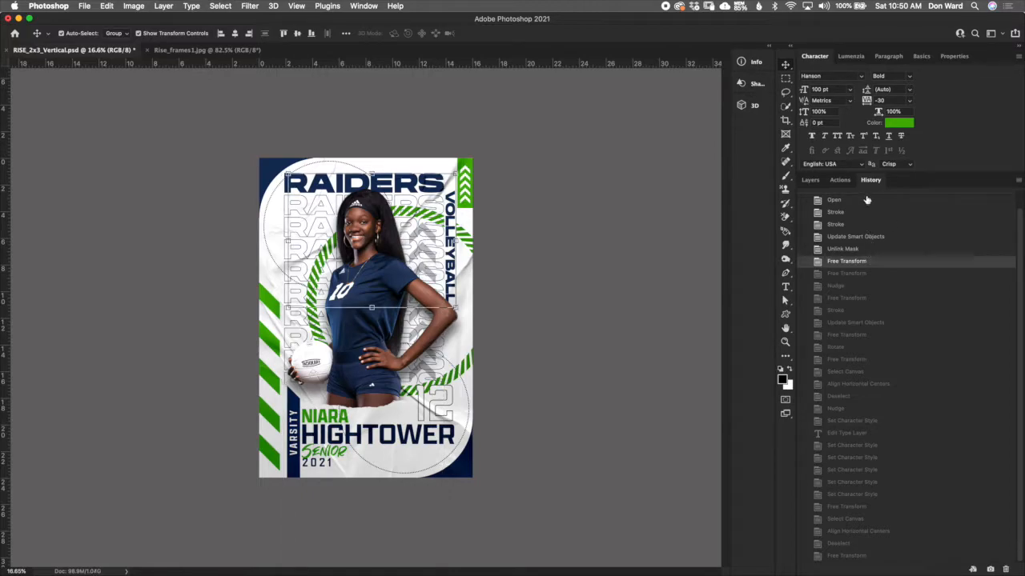
pyautogui.click(834, 200)
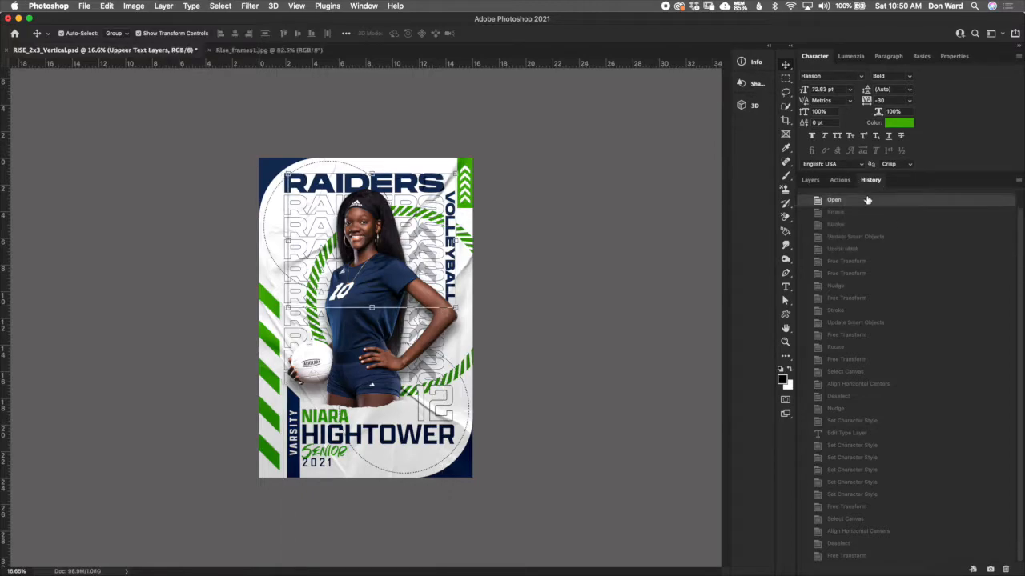
pyautogui.click(813, 181)
# Collapse the Upper Text Layers and Background Layers groups and expand the Lower Text Layers group
pyautogui.click(912, 300)
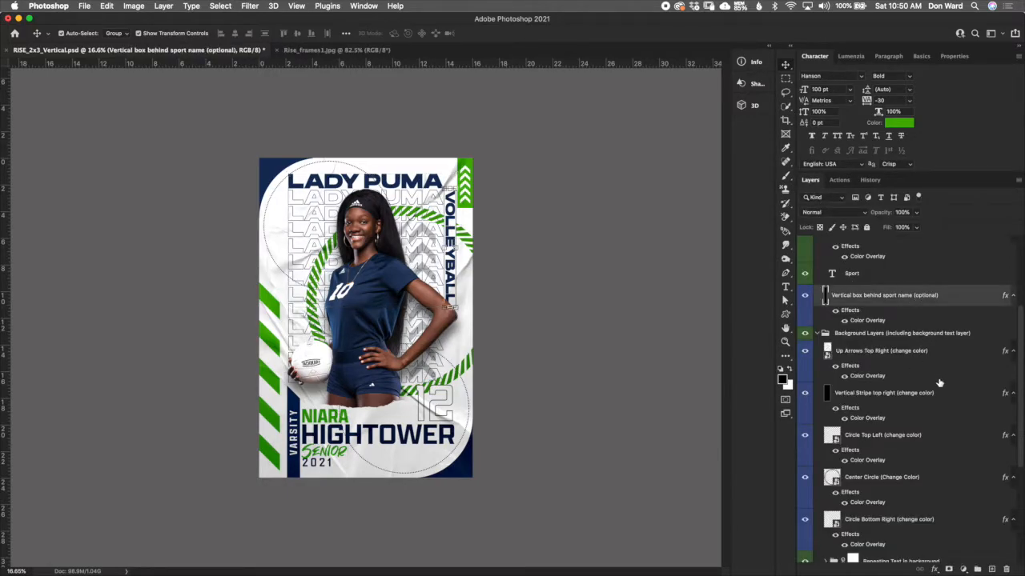
pyautogui.moveTo(1021, 356); pyautogui.dragTo(1020, 294)
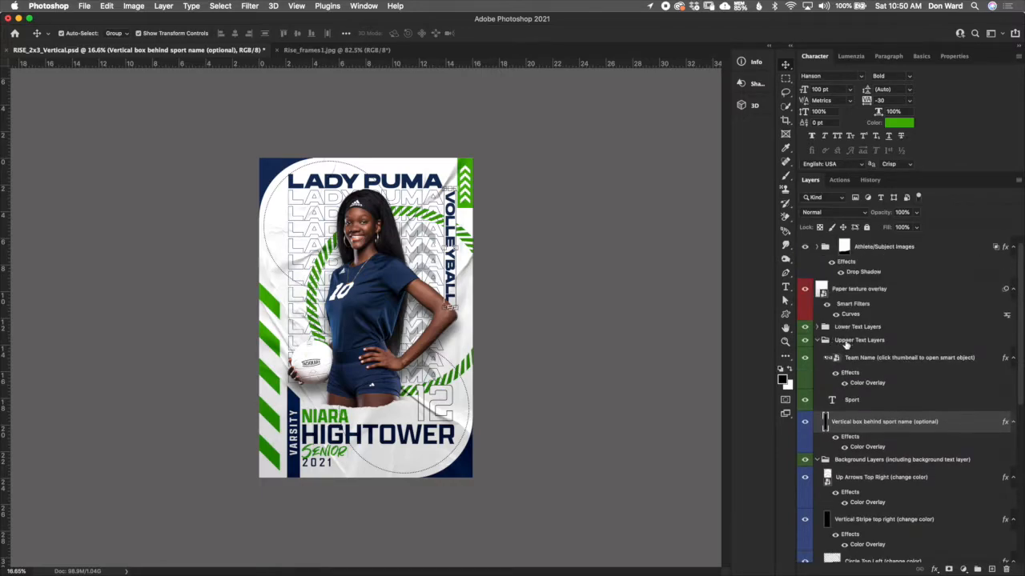
pyautogui.click(819, 341)
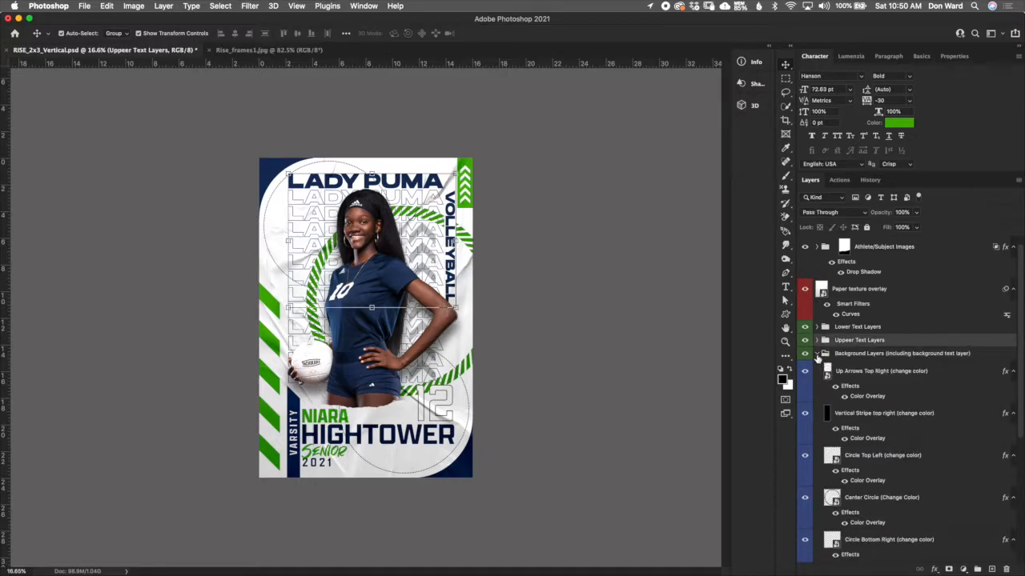
pyautogui.click(817, 353)
pyautogui.click(861, 327)
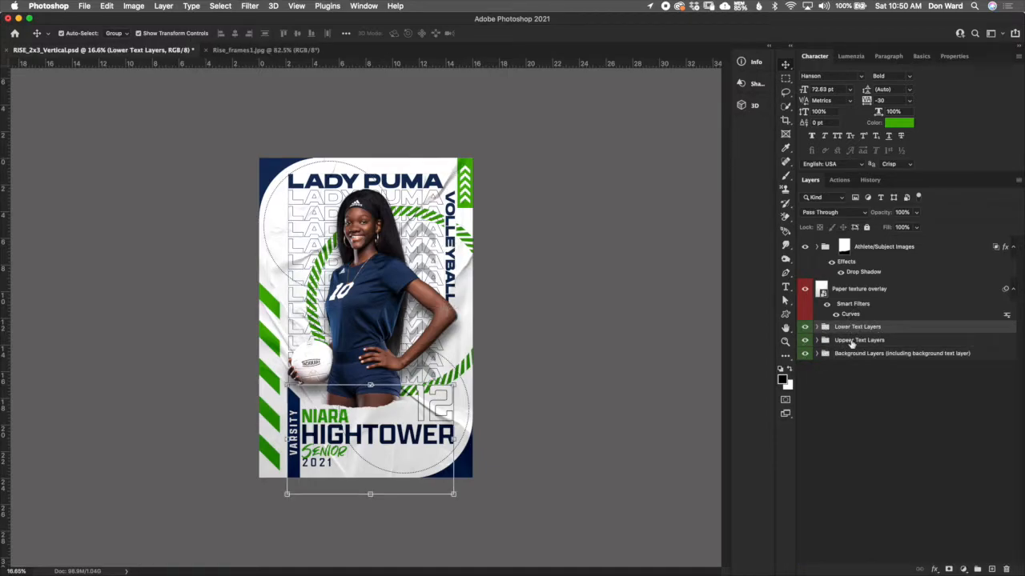
pyautogui.click(816, 328)
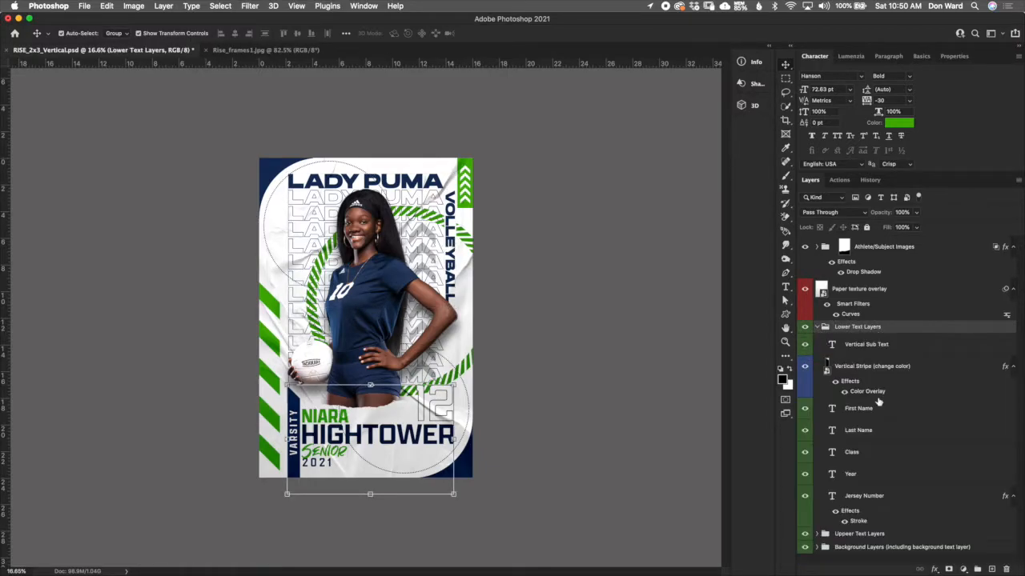
# Check the text color of the Vertical Sub Text layer in the color picker and cancel the text edit
pyautogui.click(881, 353)
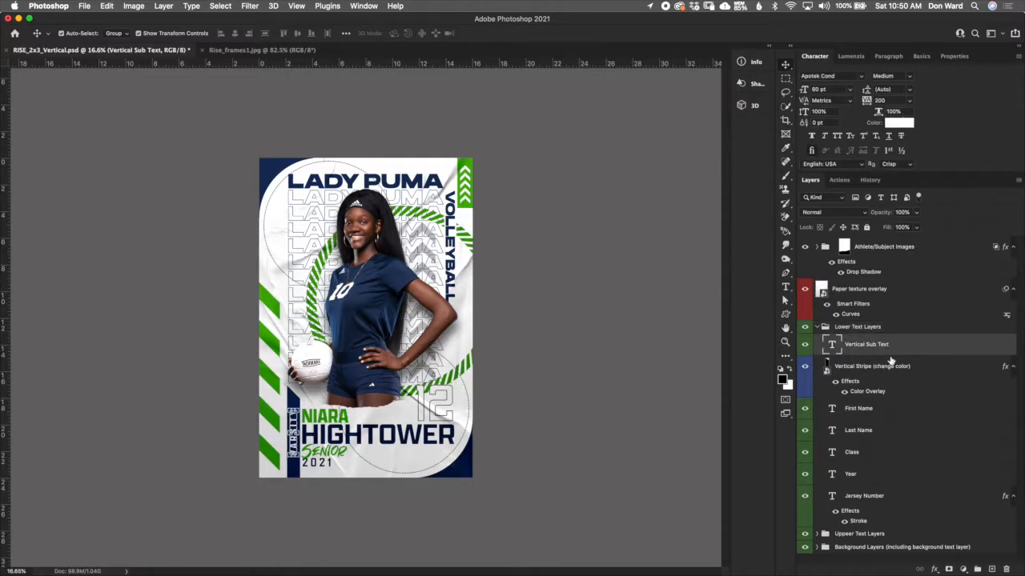
pyautogui.scroll(5, 305, 474)
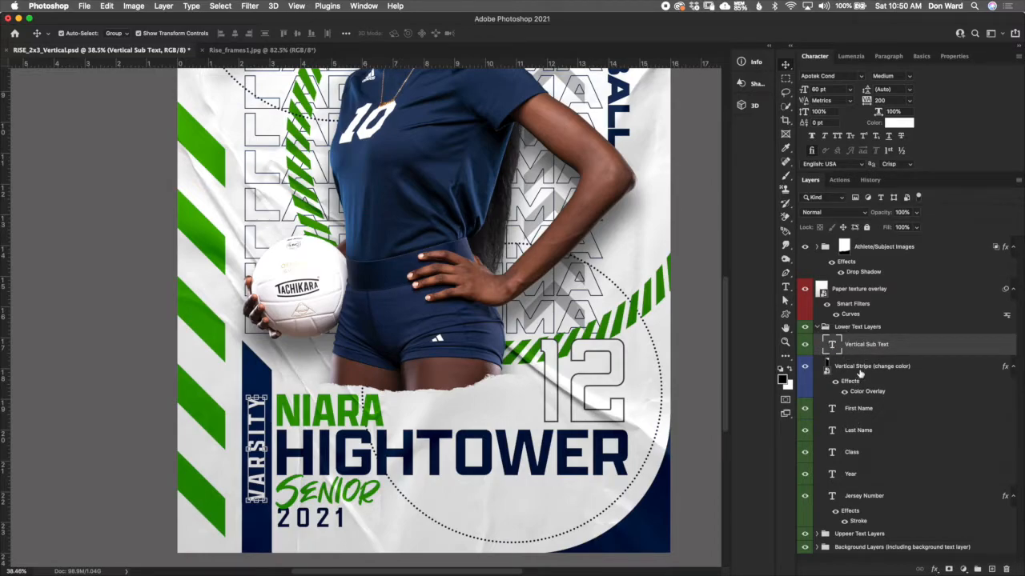
pyautogui.click(898, 123)
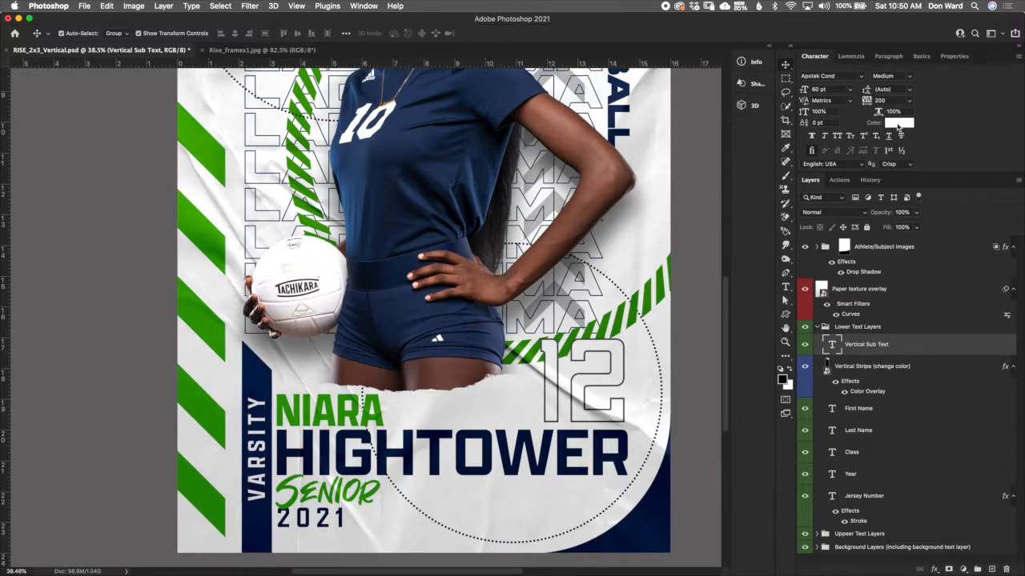
pyautogui.click(967, 272)
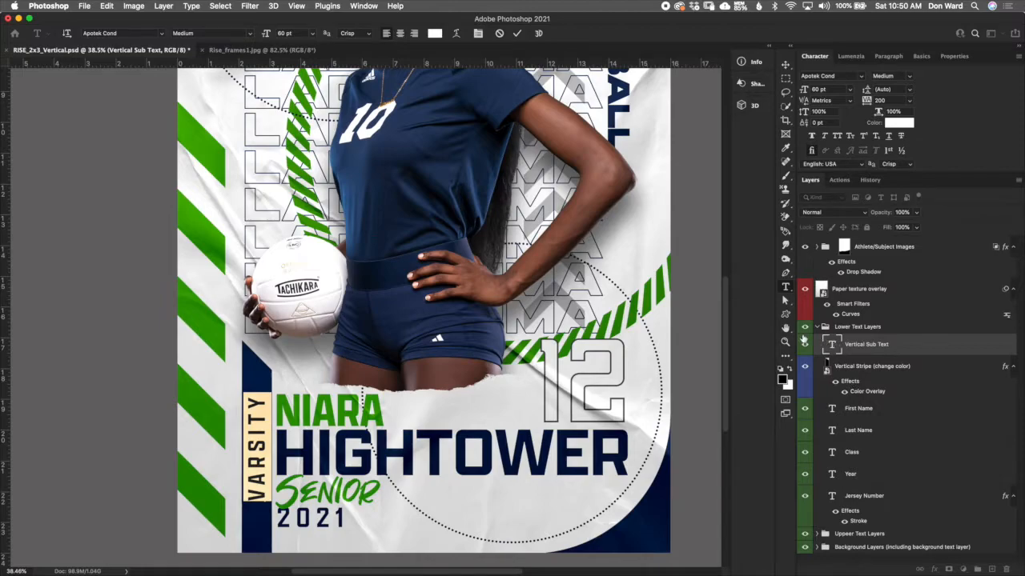
pyautogui.click(435, 36)
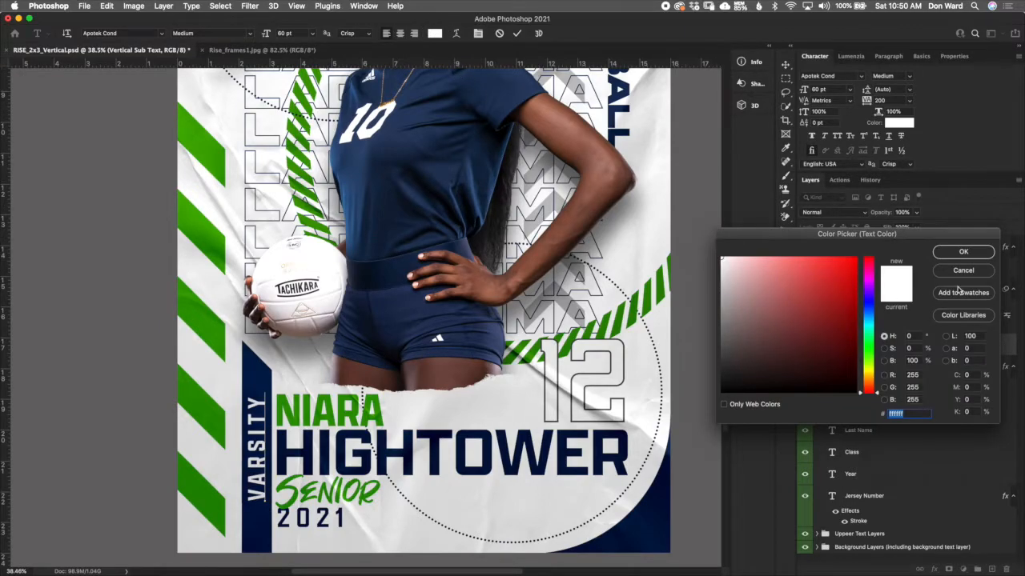
pyautogui.click(963, 273)
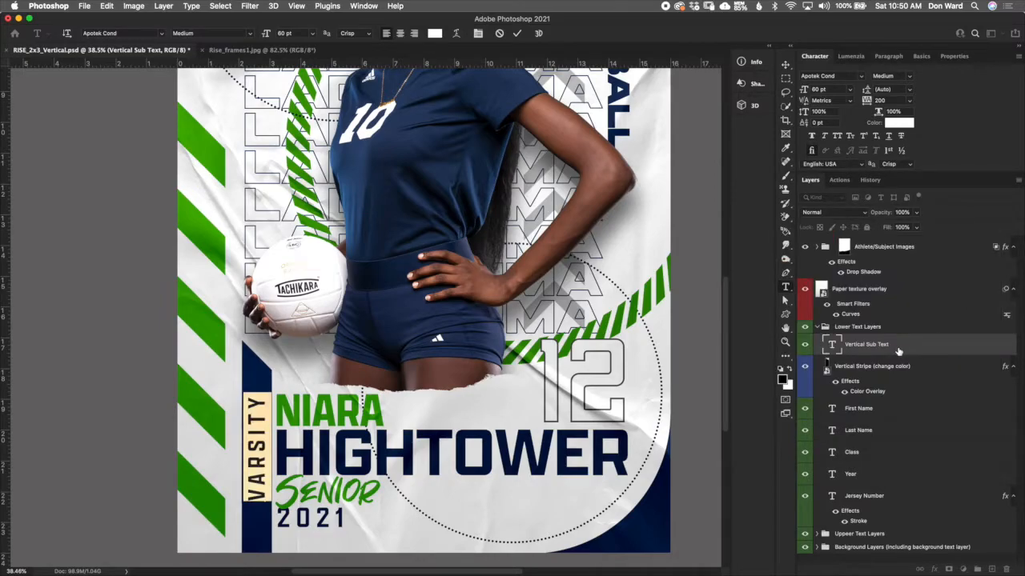
pyautogui.press('Escape')
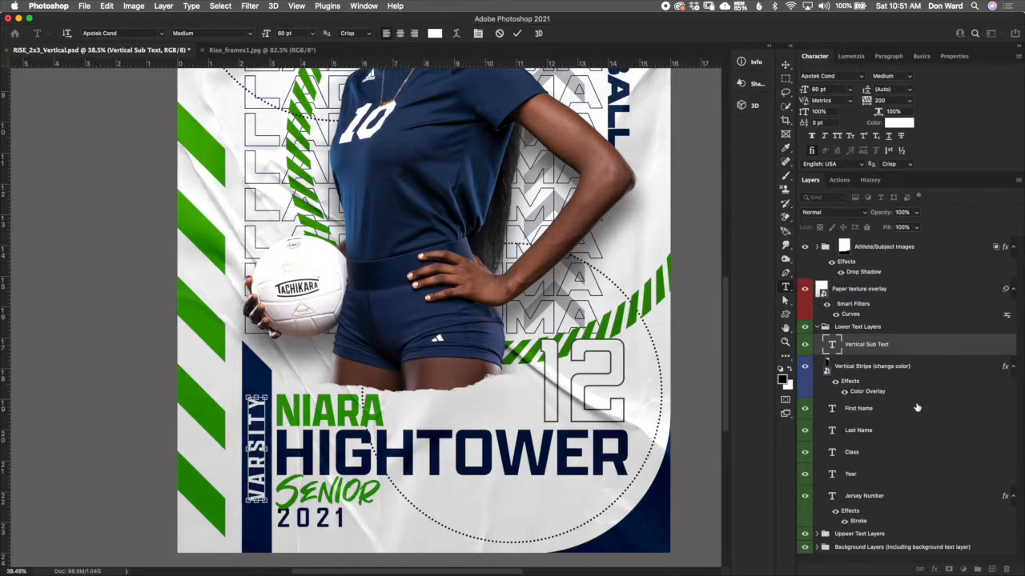
pyautogui.press('v')
# Try a lighter grey-blue (8d9aae) Color Overlay on the Vertical Stripe layer, cancelling both the color choice and the layer style
pyautogui.click(933, 370)
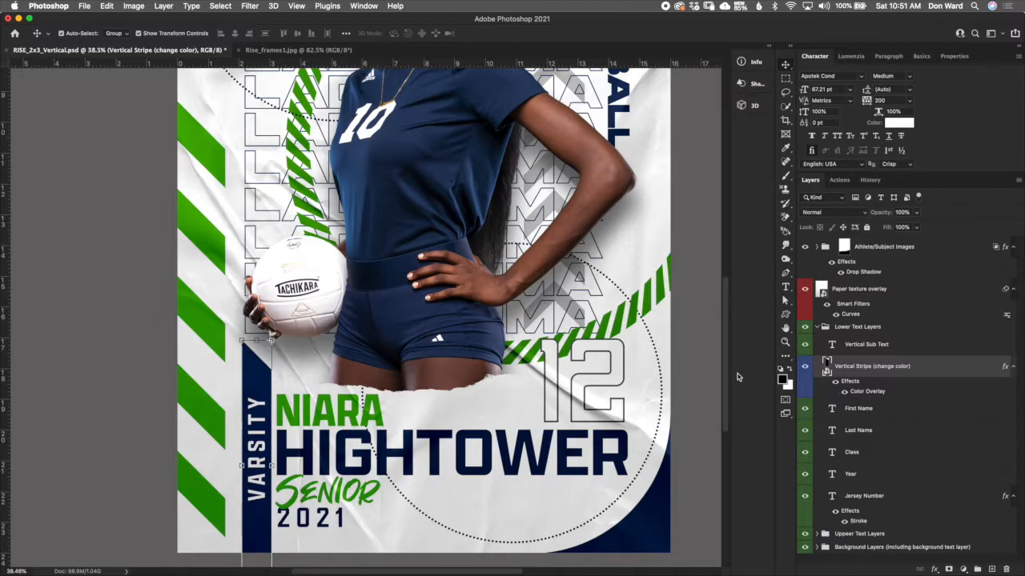
pyautogui.moveTo(726, 382); pyautogui.dragTo(722, 406)
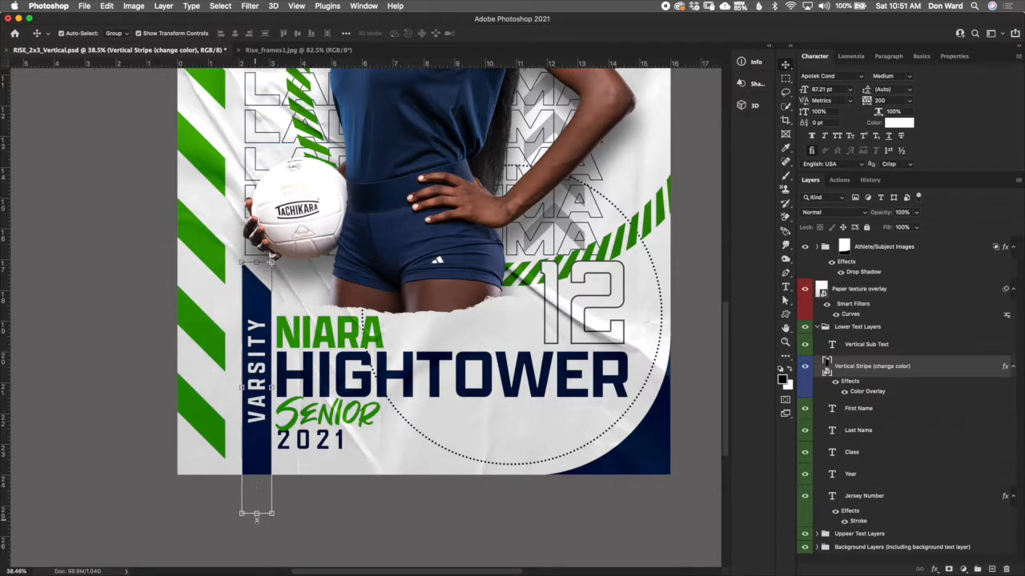
pyautogui.doubleClick(868, 392)
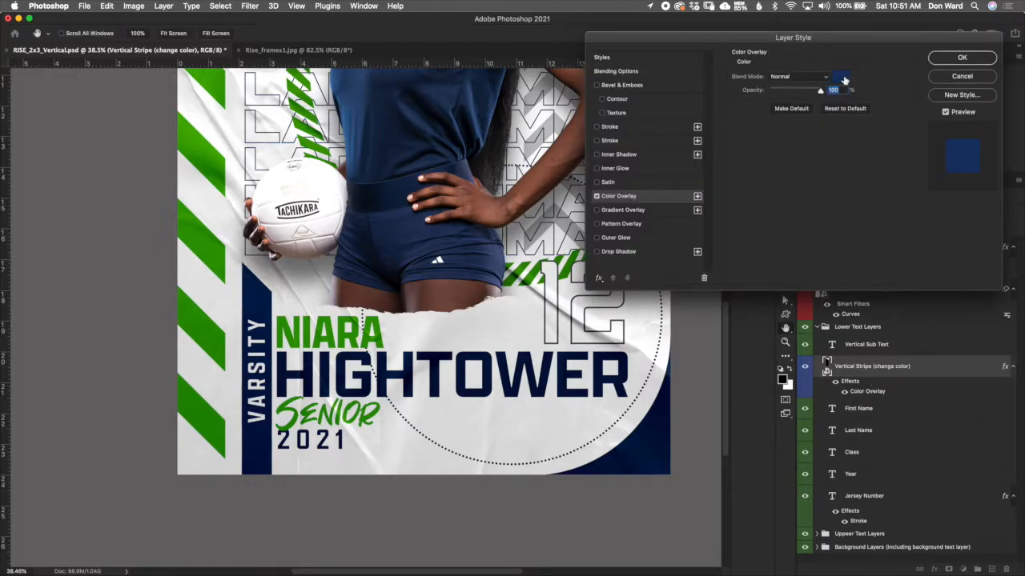
pyautogui.click(842, 80)
pyautogui.click(783, 327)
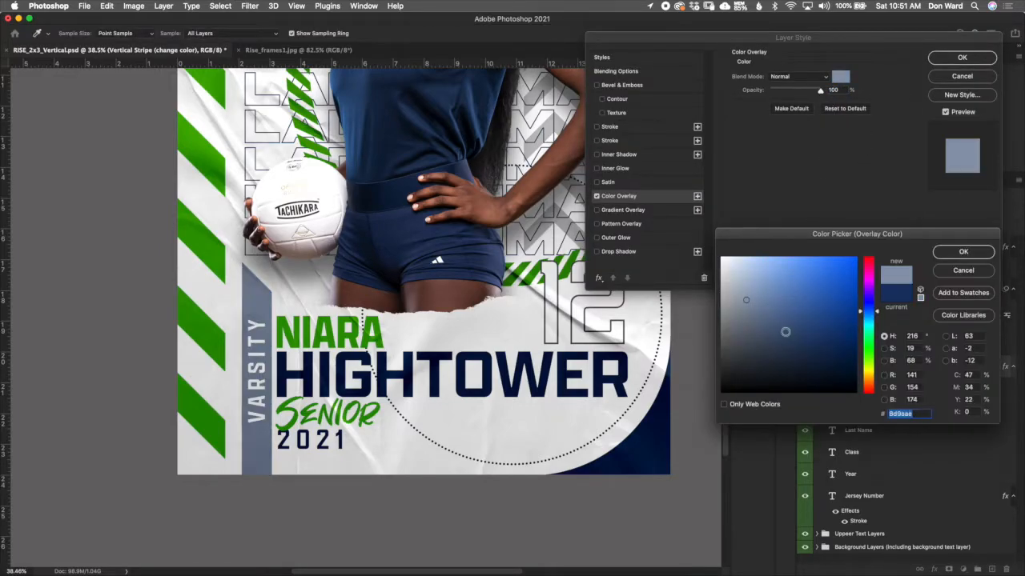
pyautogui.click(963, 269)
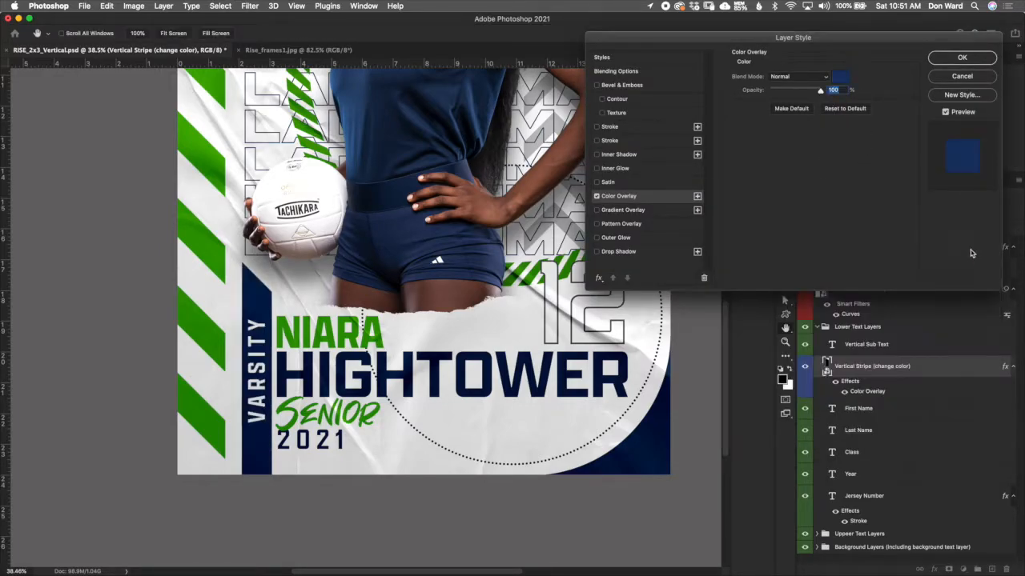
pyautogui.click(963, 76)
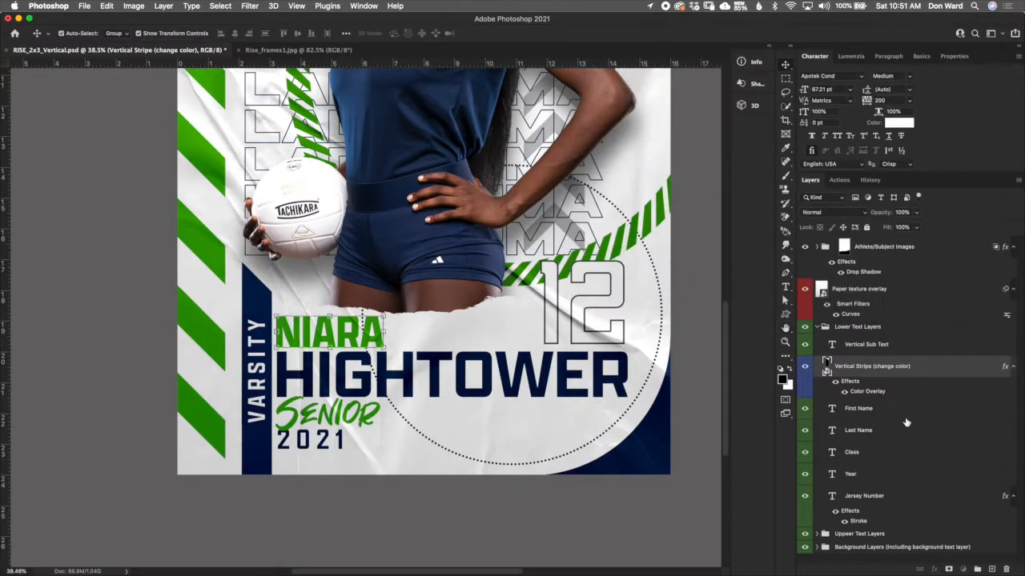
# Go through the First Name, Last Name, Class and Year text layers to see which poster text each one controls
pyautogui.click(902, 410)
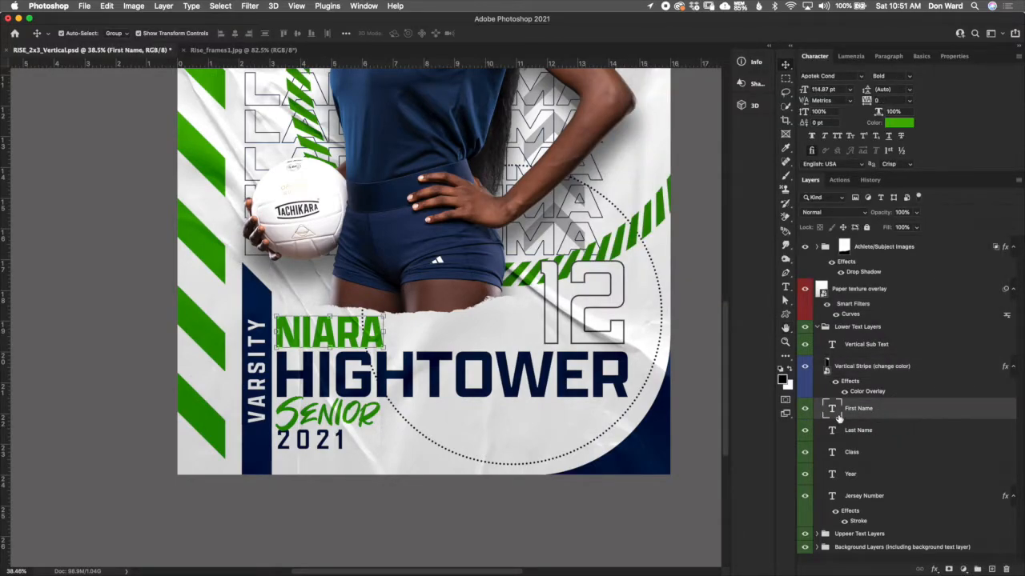
pyautogui.click(883, 433)
pyautogui.click(885, 452)
pyautogui.click(887, 480)
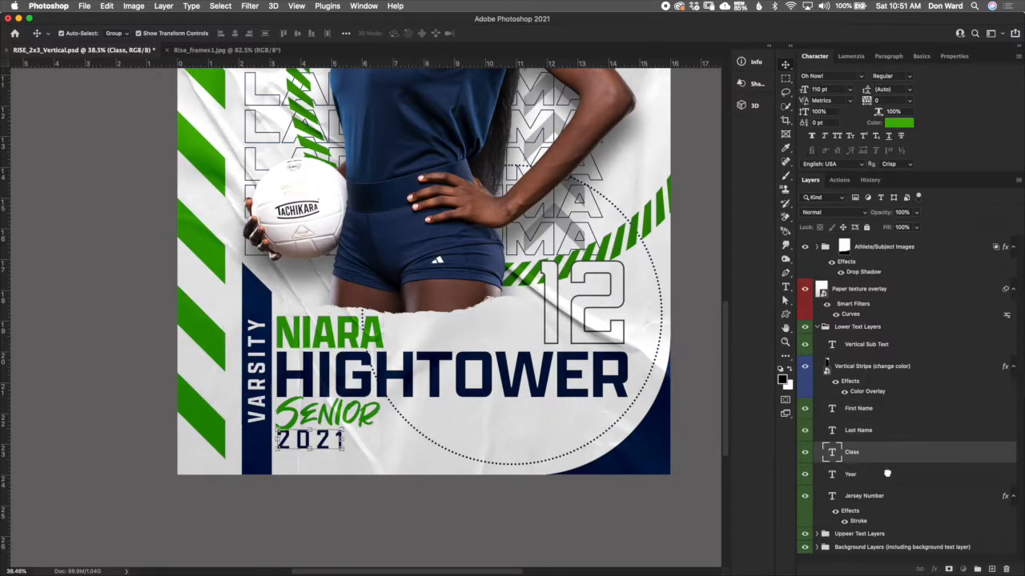
pyautogui.click(887, 456)
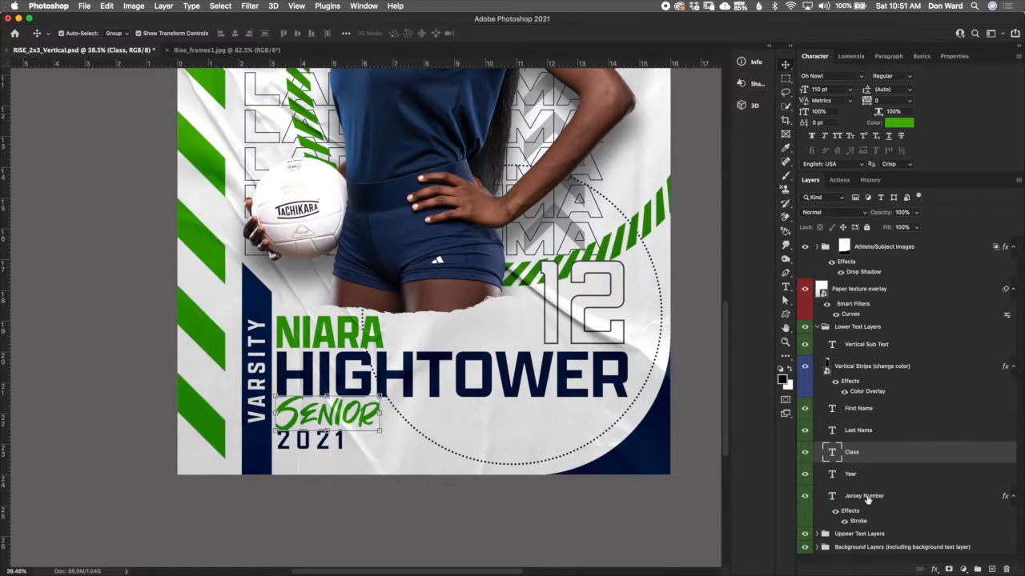
pyautogui.click(861, 481)
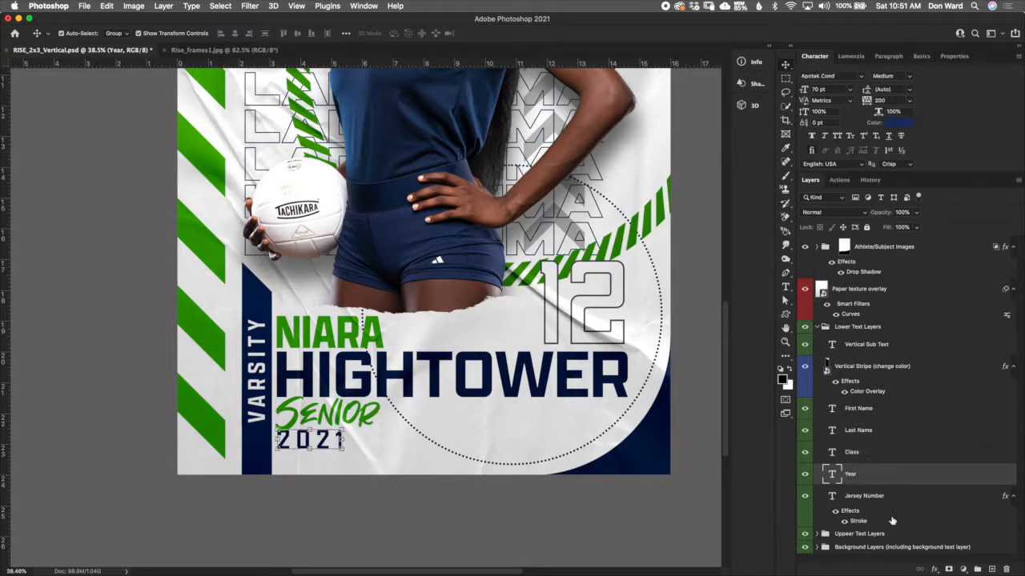
# Enlarge the Jersey Number layer to about 145.6% and move it behind the right half of the last name
pyautogui.click(889, 504)
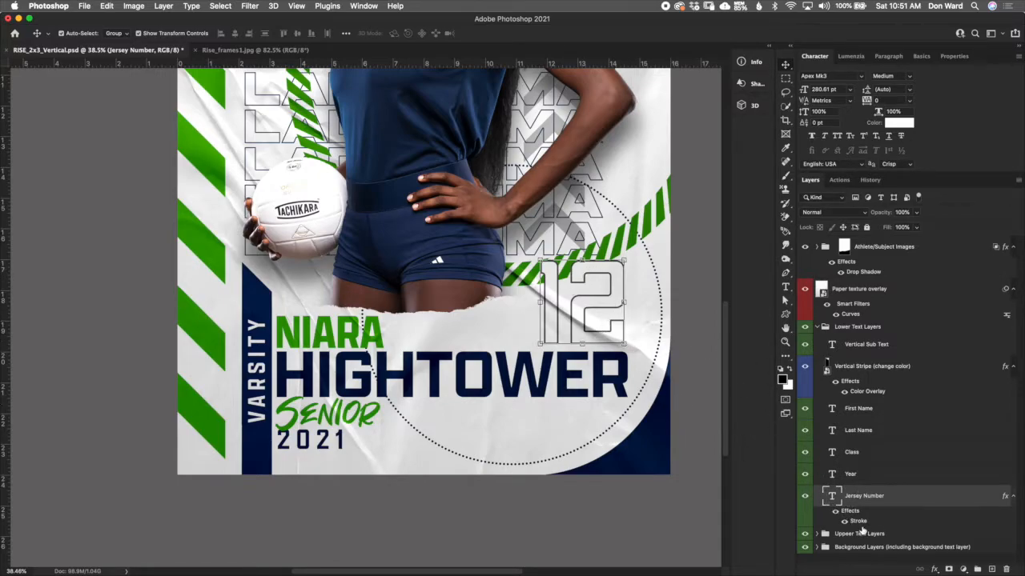
pyautogui.press('super+t')
pyautogui.moveTo(597, 289); pyautogui.dragTo(596, 294)
pyautogui.moveTo(579, 338); pyautogui.dragTo(556, 392)
pyautogui.moveTo(495, 339); pyautogui.dragTo(422, 274)
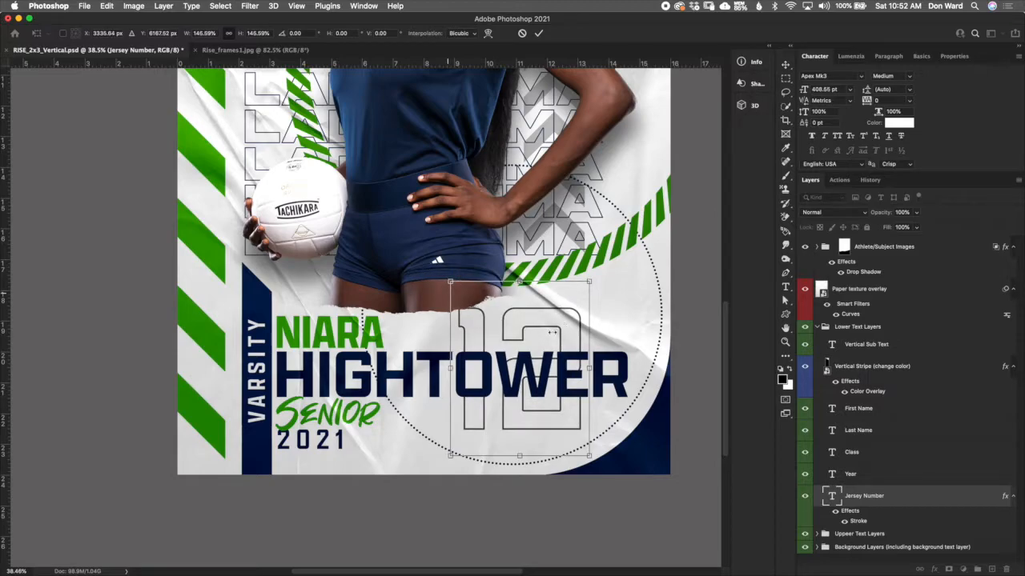
pyautogui.moveTo(551, 331); pyautogui.dragTo(565, 333)
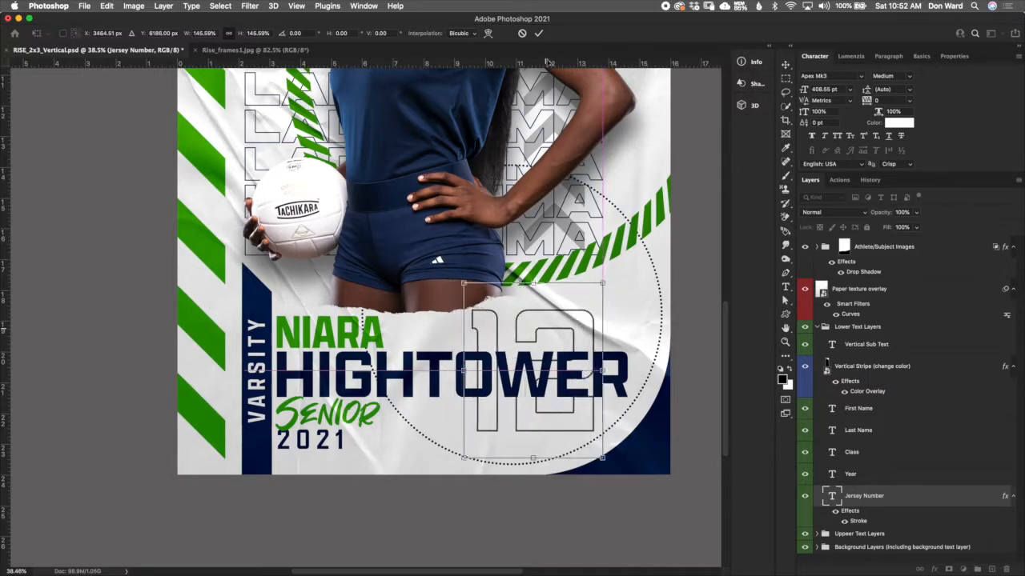
pyautogui.click(539, 33)
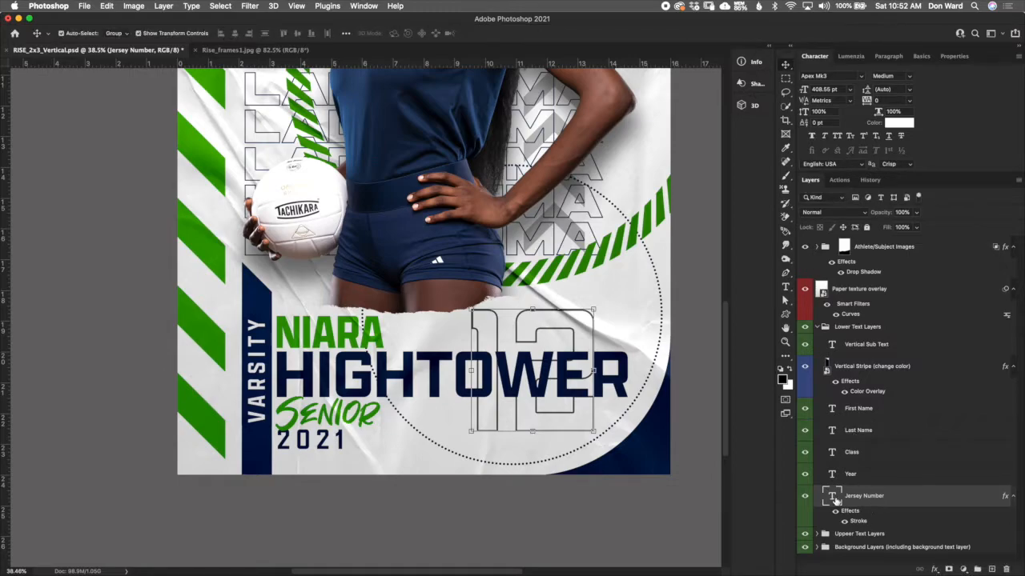
# Color the Jersey Number text bright green (3fb612), sampling from the green side stripes first, and hide its Stroke effect
pyautogui.click(898, 125)
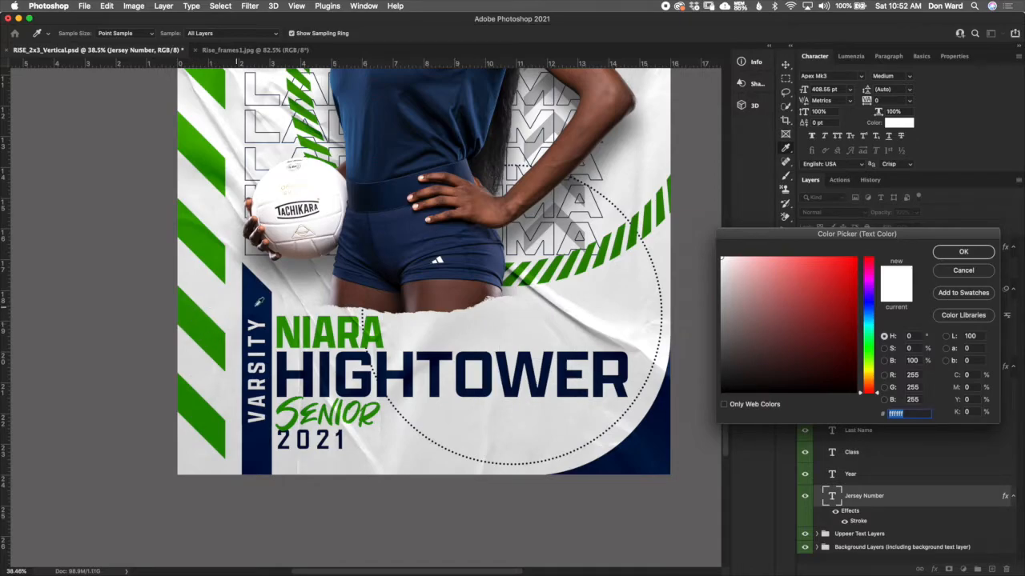
pyautogui.click(187, 309)
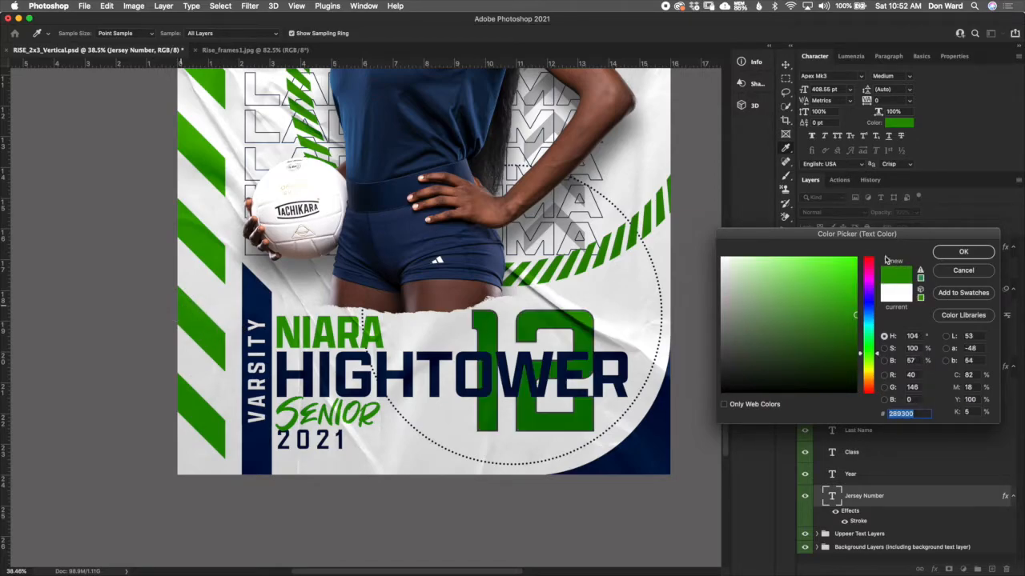
pyautogui.click(843, 295)
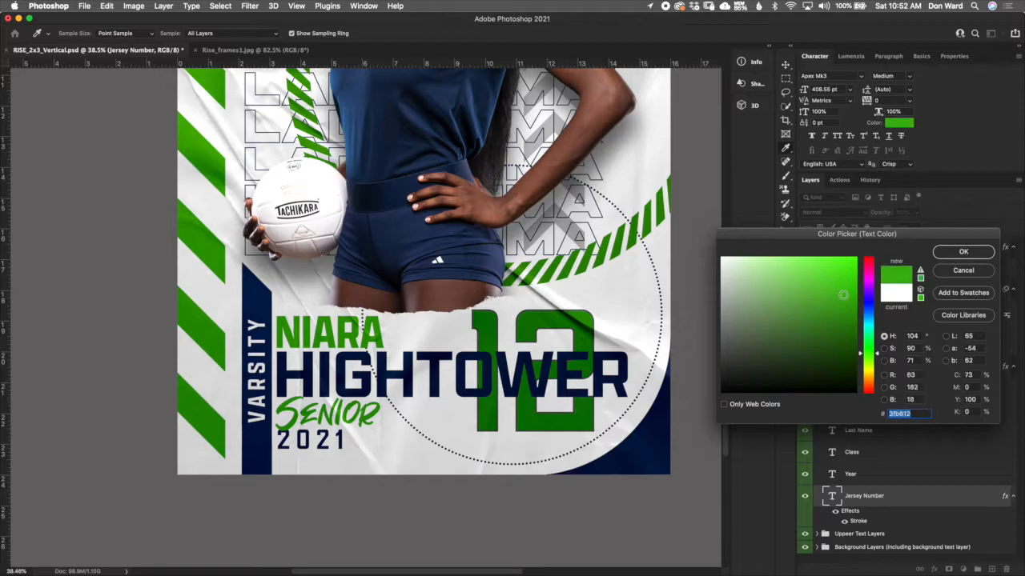
pyautogui.click(961, 252)
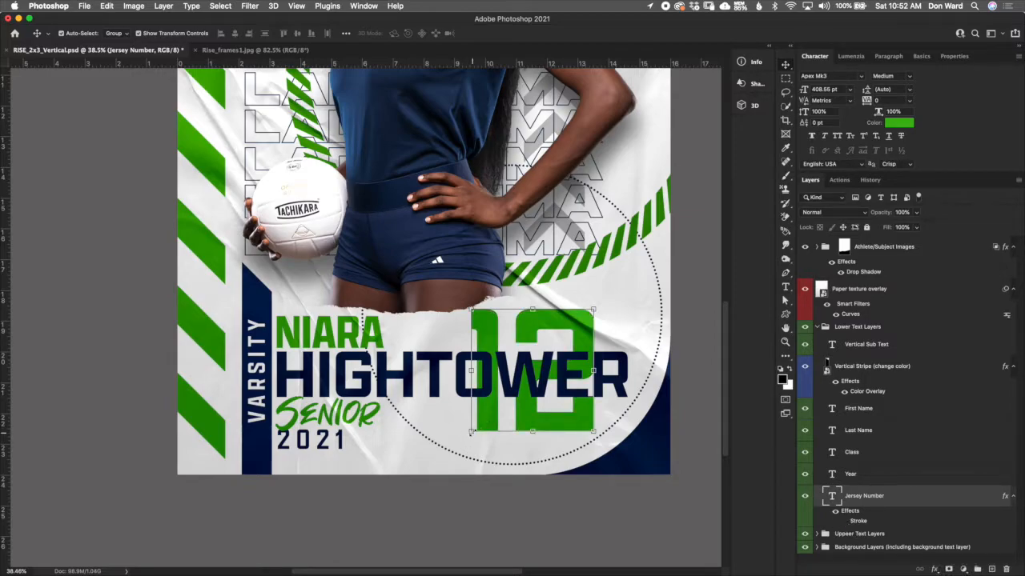
# Scale the Jersey Number text down to 69.39% and place it above the right end of the last name
pyautogui.click(472, 431)
pyautogui.moveTo(463, 459); pyautogui.dragTo(506, 404)
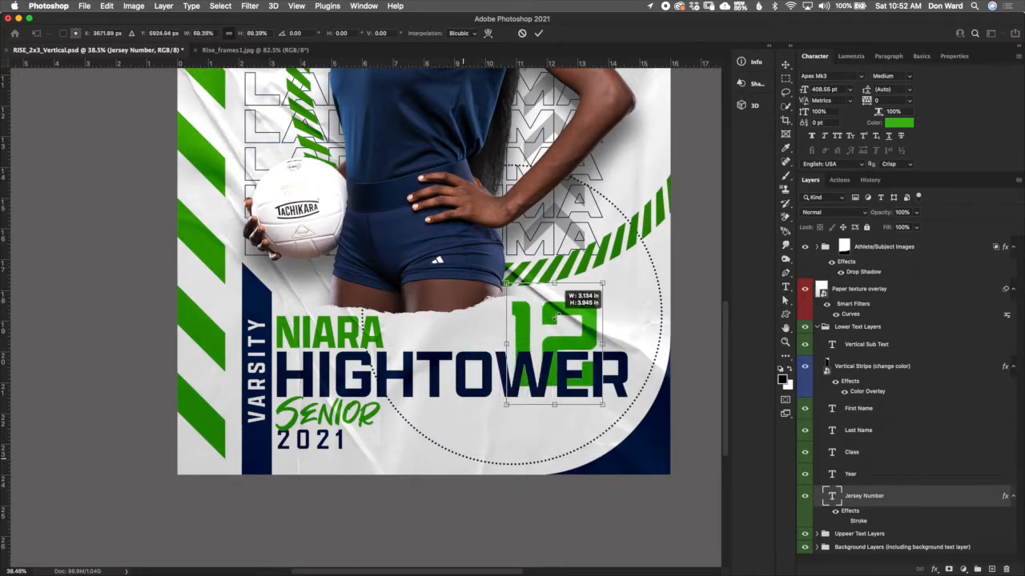
pyautogui.moveTo(600, 298); pyautogui.dragTo(872, 532)
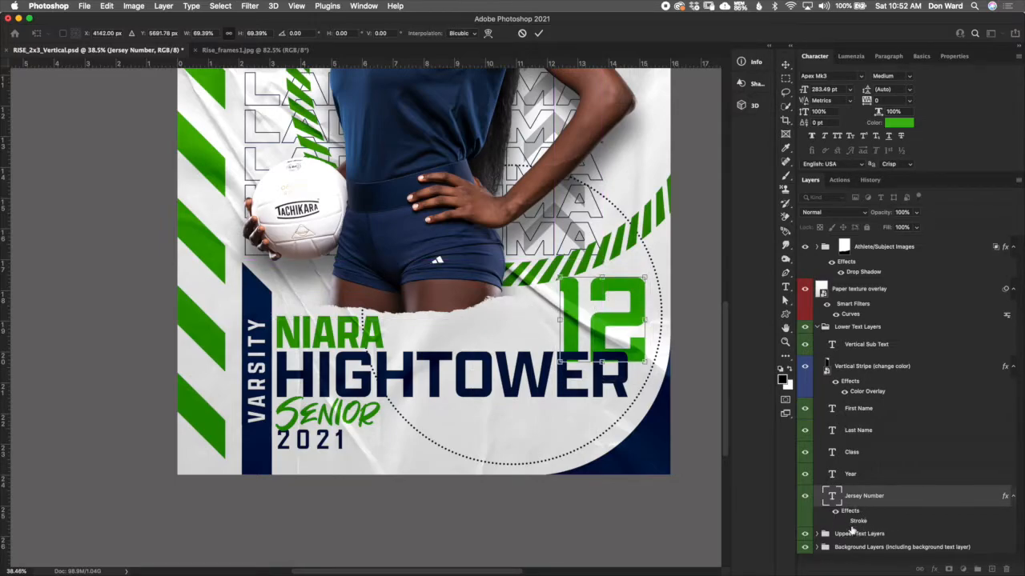
pyautogui.press('Return')
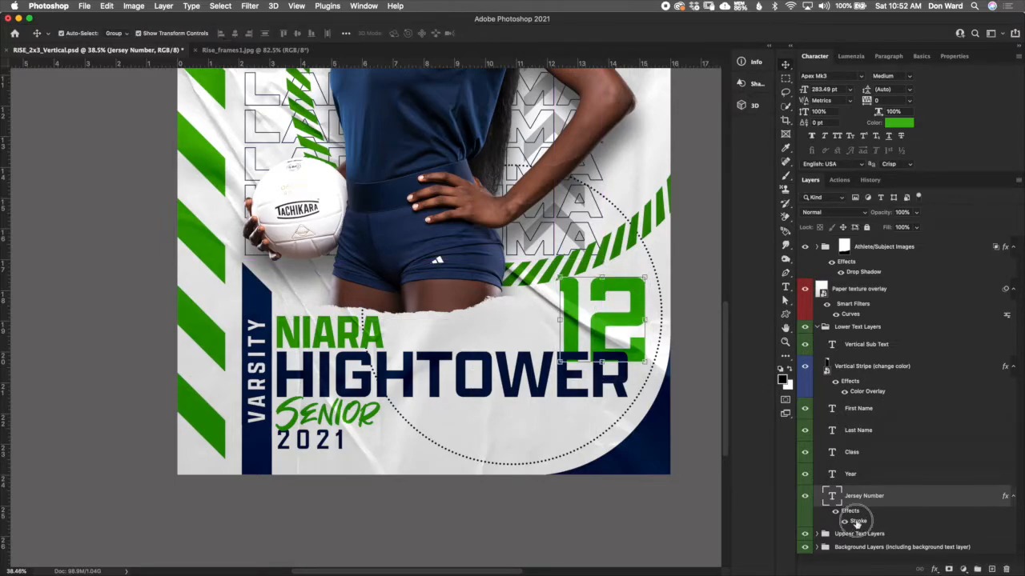
# Re-enable the Jersey Number's Stroke effect and try a red (ad2b2b) stroke color, cancelling both the color choice and the layer style
pyautogui.doubleClick(863, 520)
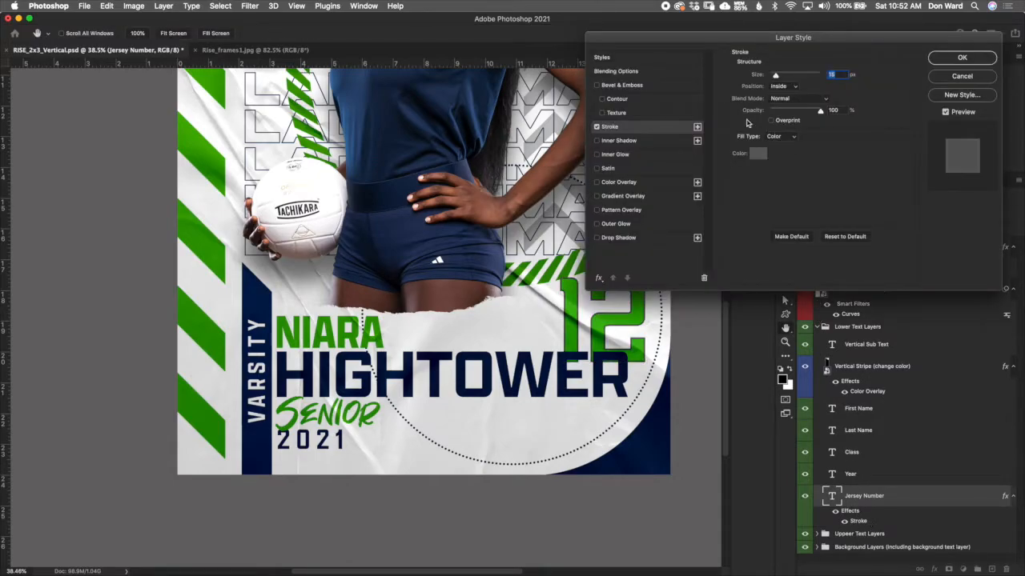
pyautogui.click(757, 157)
pyautogui.click(822, 300)
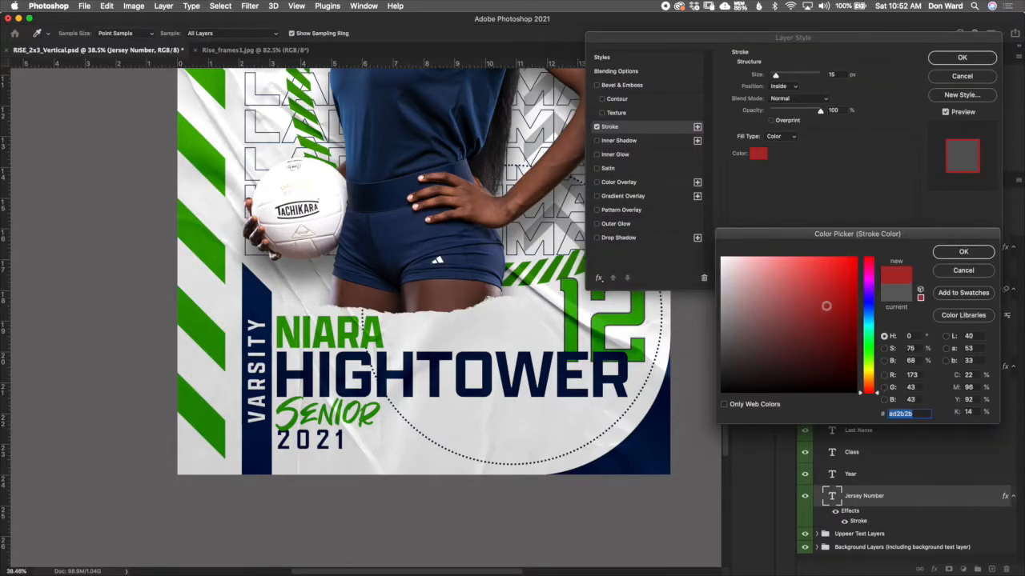
pyautogui.click(963, 272)
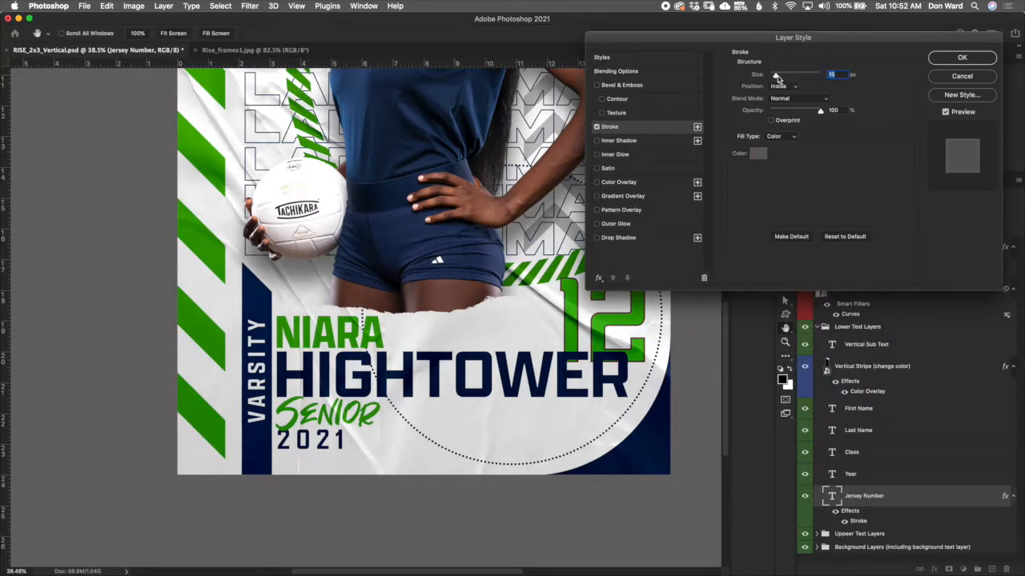
pyautogui.click(949, 78)
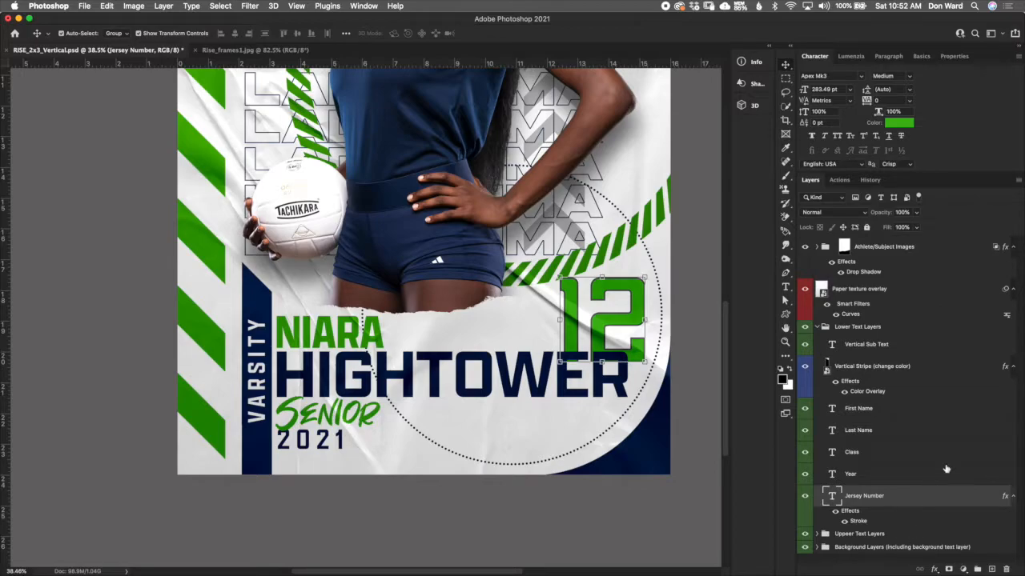
# Collapse the Lower Text Layers group and revert the poster to its Open history state, with the Paper texture overlay layer selected
pyautogui.click(816, 327)
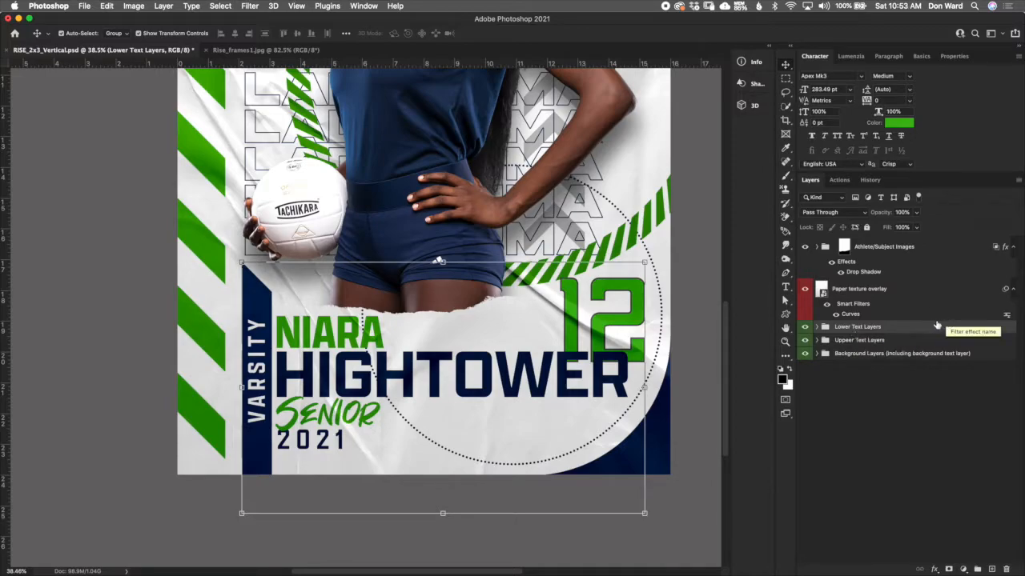
pyautogui.click(870, 180)
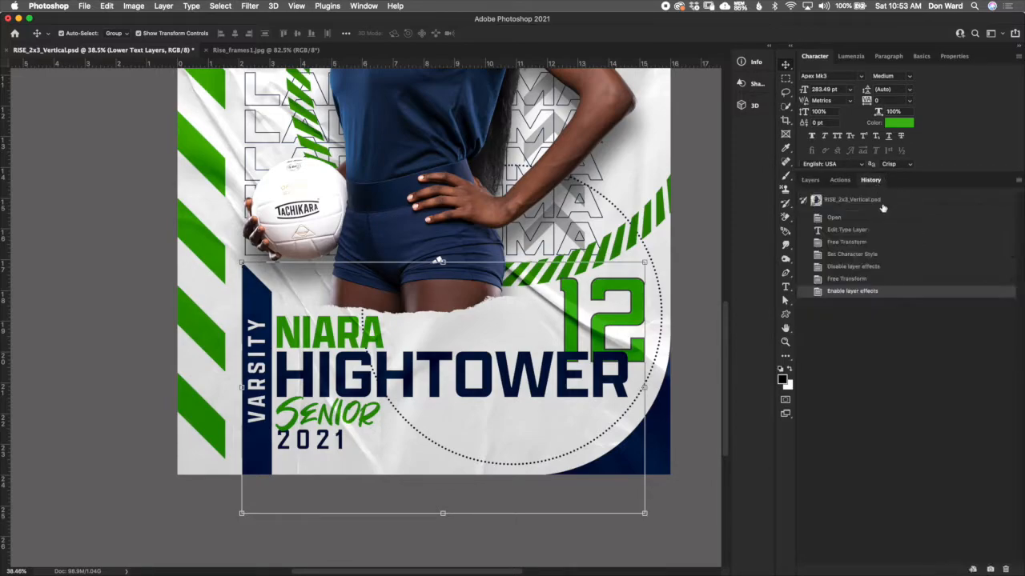
pyautogui.click(853, 214)
pyautogui.click(810, 180)
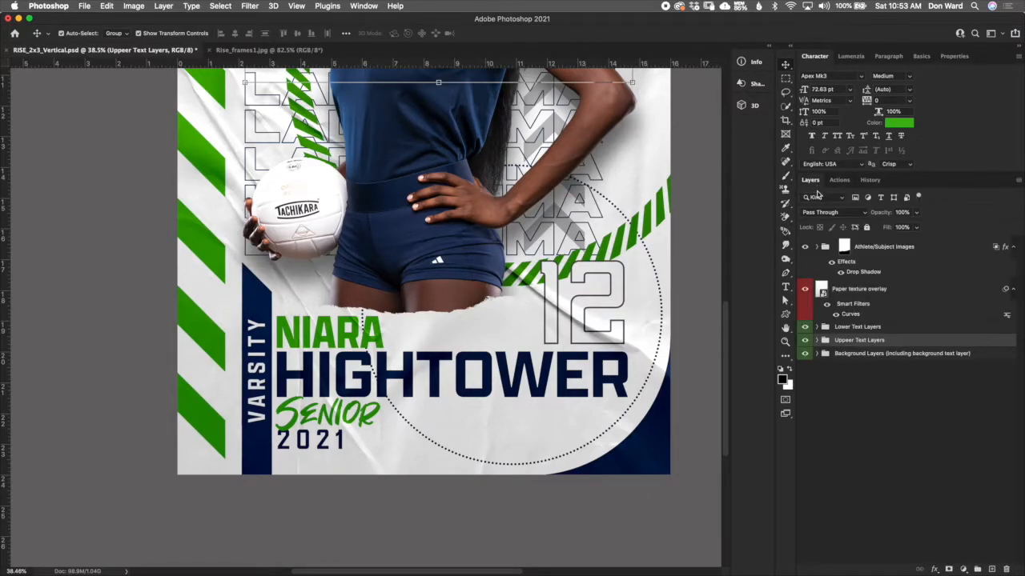
pyautogui.click(885, 291)
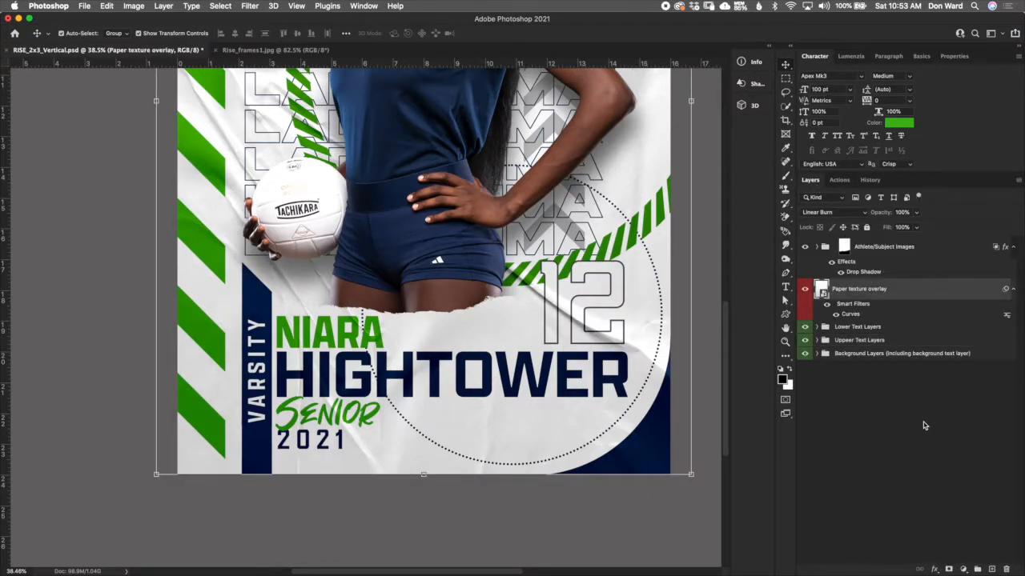
# Set the Background Color layer in the Background Layers group to dark grey 383737, trying 363636 and 262626 first
pyautogui.scroll(-2, 637, 468)
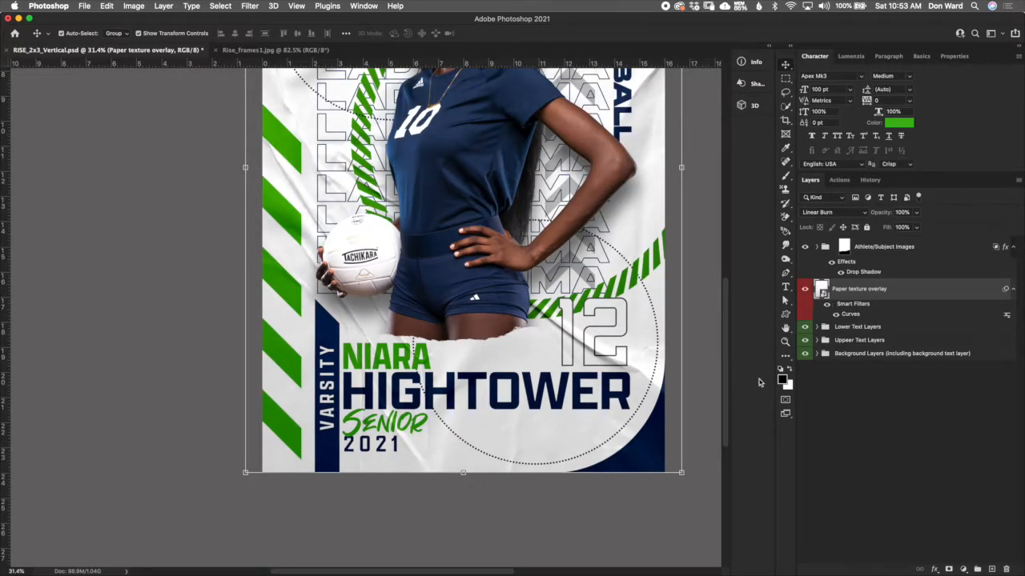
pyautogui.moveTo(726, 384); pyautogui.dragTo(739, 311)
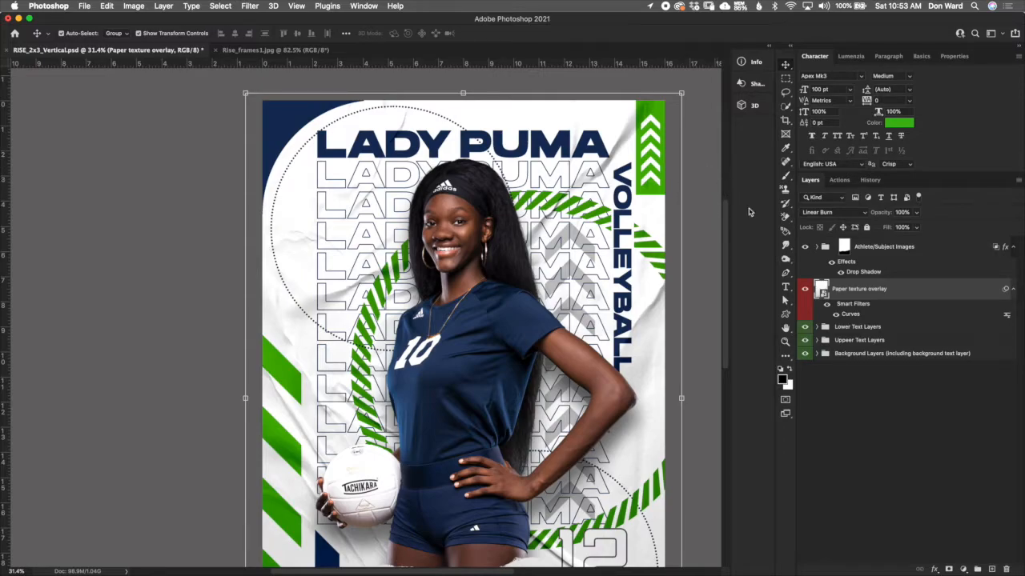
pyautogui.moveTo(727, 352)
pyautogui.mouseDown()
pyautogui.moveTo(727, 402)
pyautogui.moveTo(728, 365)
pyautogui.mouseUp()
pyautogui.click(816, 353)
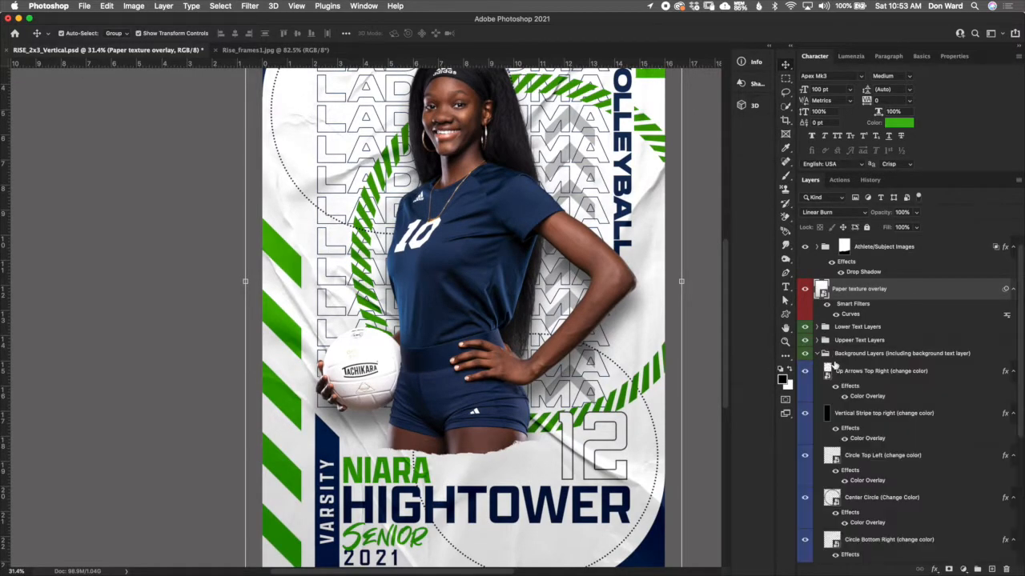
pyautogui.scroll(-5, 880, 448)
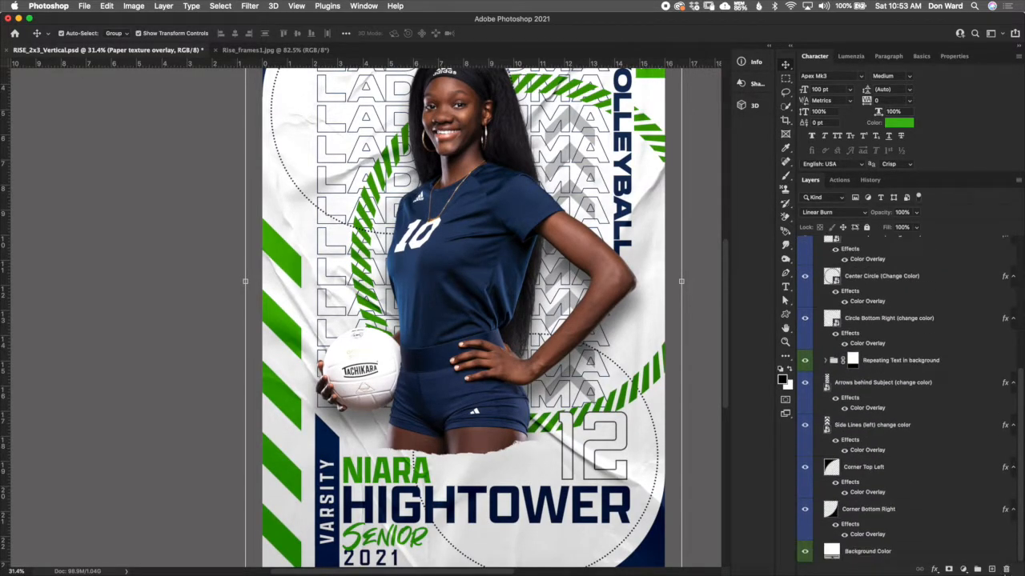
pyautogui.doubleClick(833, 551)
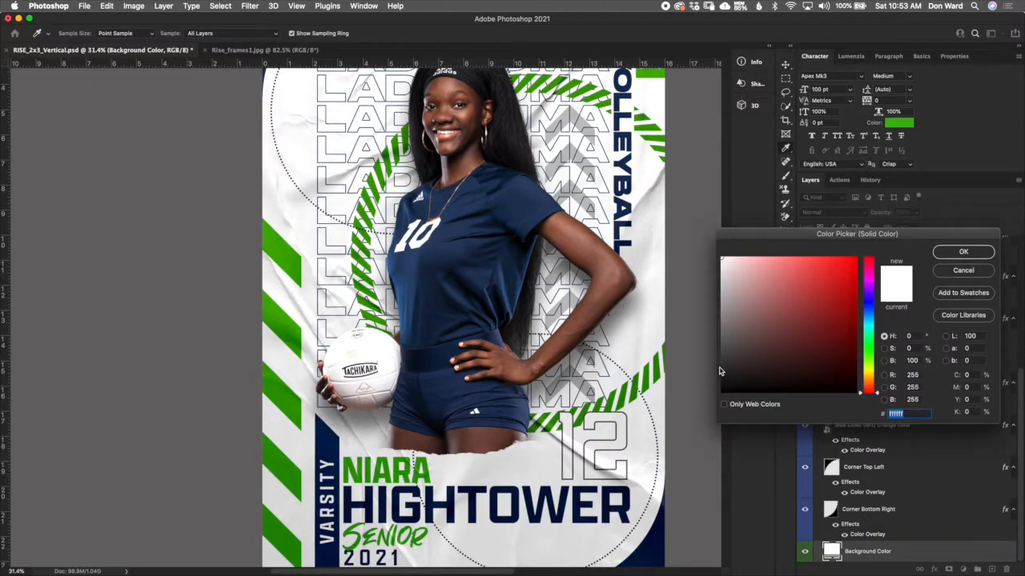
pyautogui.click(721, 365)
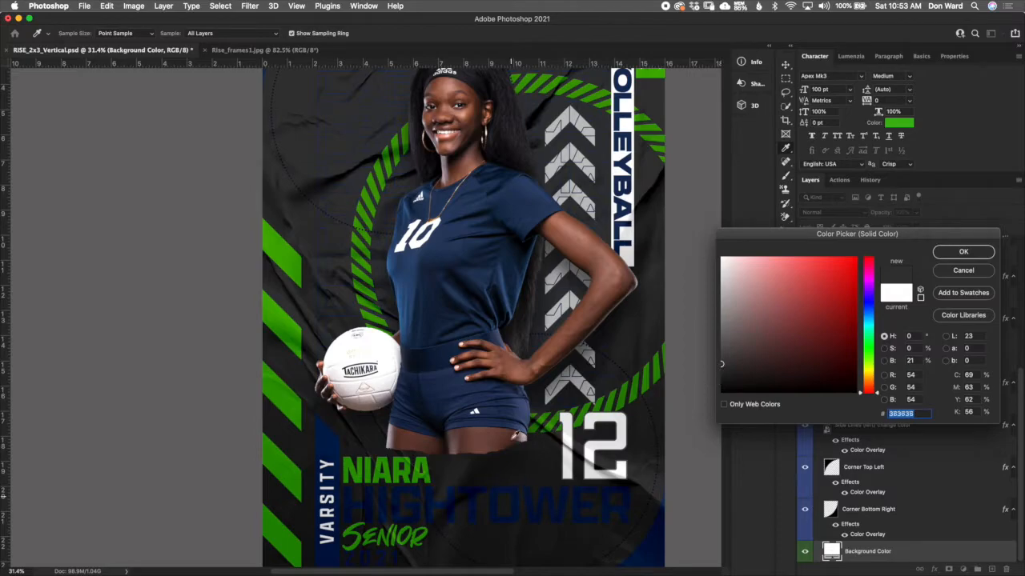
pyautogui.click(729, 378)
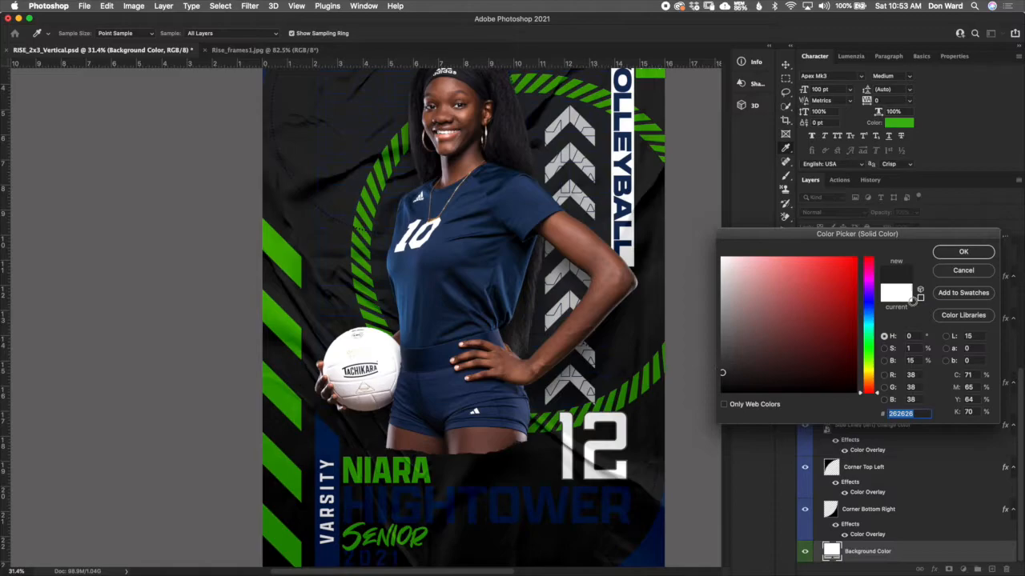
pyautogui.click(722, 362)
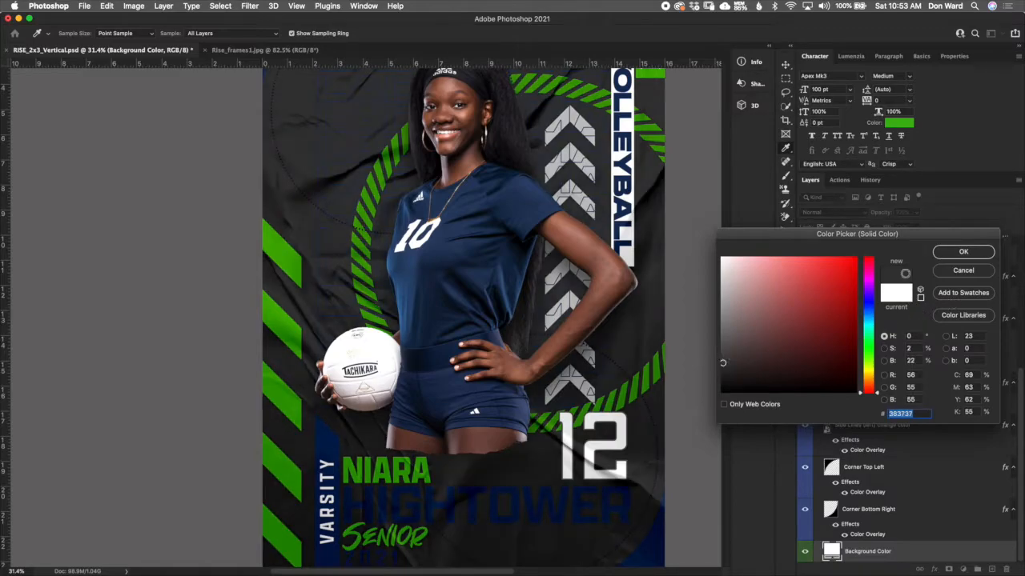
pyautogui.click(961, 253)
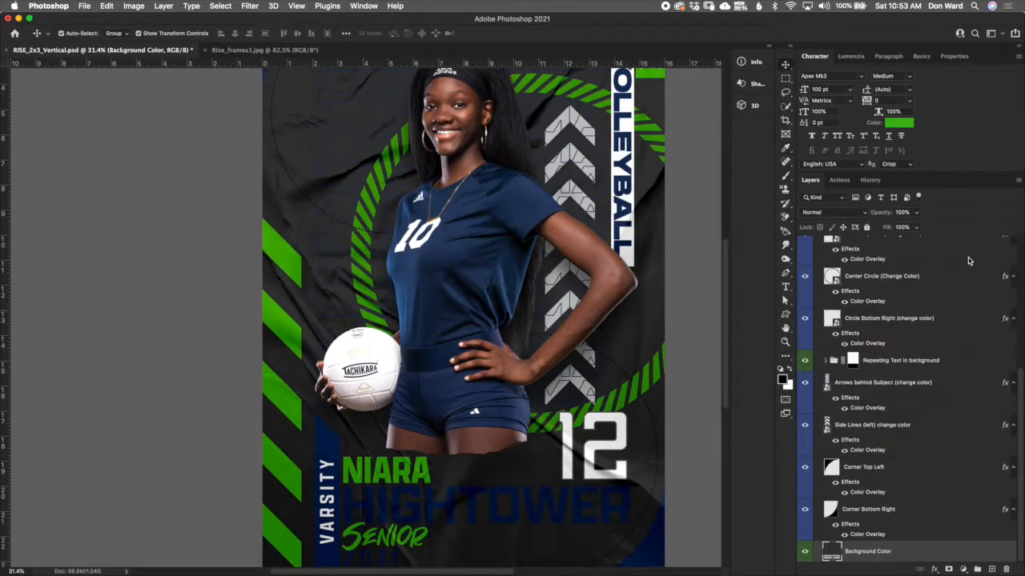
# In the Paper texture overlay's Curves smart filter, try a black point at input 0 and a white point at input 226
pyautogui.moveTo(725, 359); pyautogui.dragTo(727, 272)
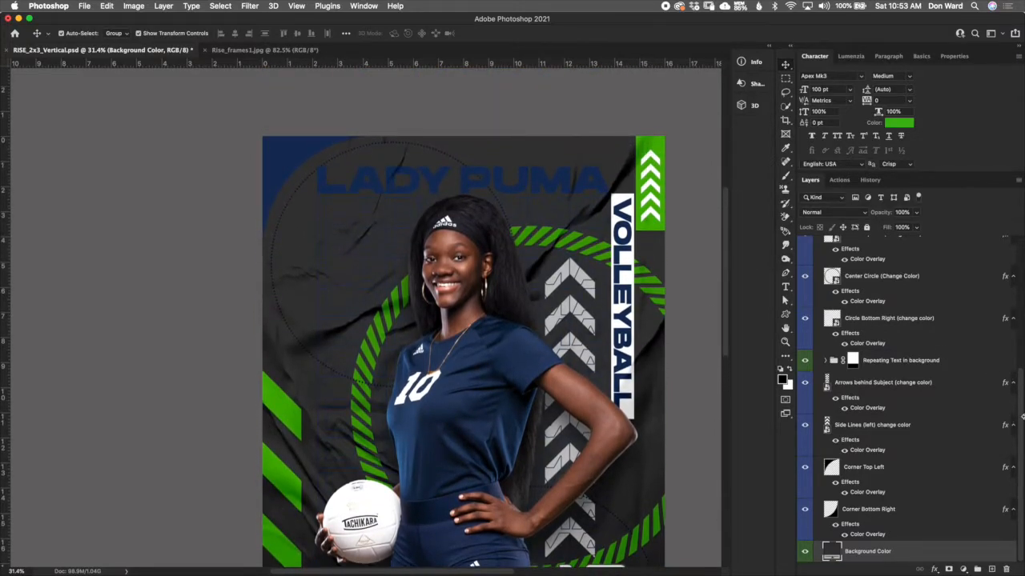
pyautogui.moveTo(1020, 422); pyautogui.dragTo(1015, 264)
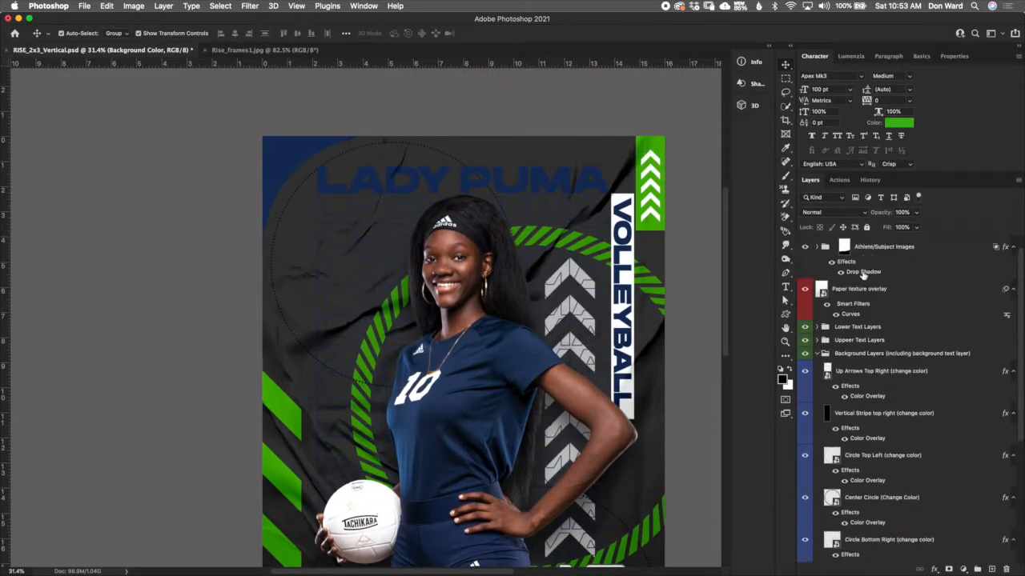
pyautogui.click(870, 290)
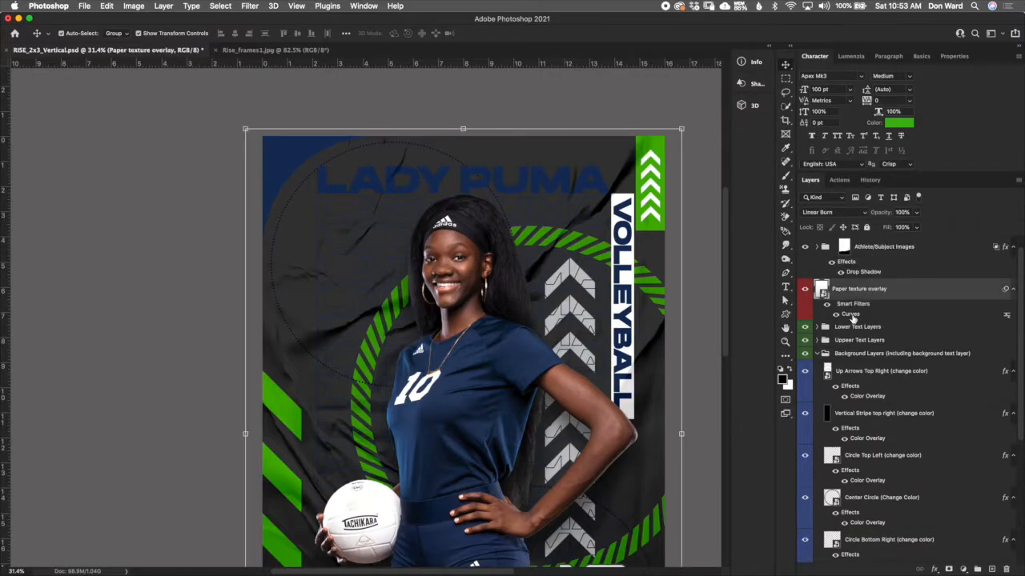
pyautogui.doubleClick(850, 314)
pyautogui.moveTo(666, 118); pyautogui.dragTo(891, 173)
pyautogui.click(732, 221)
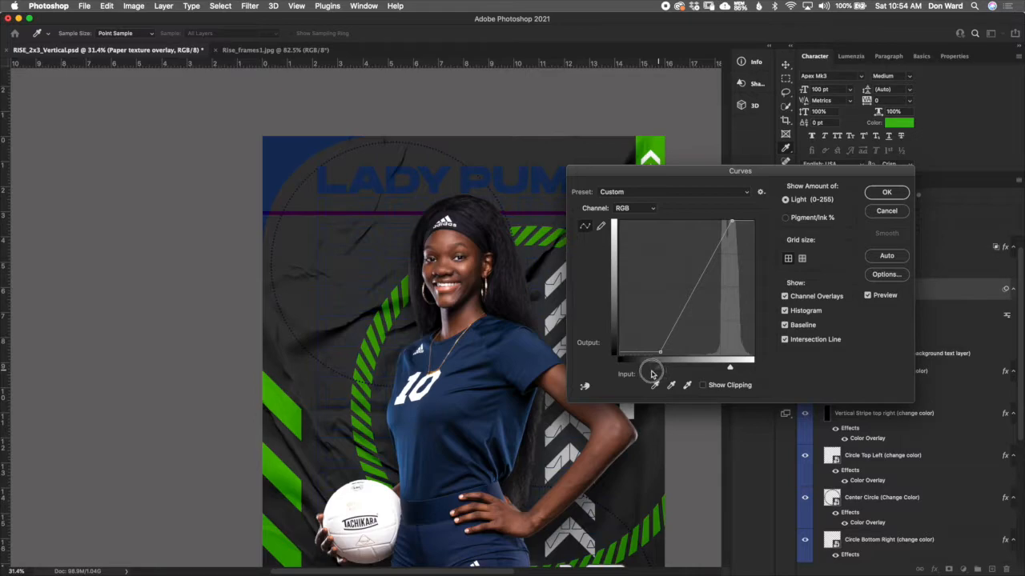
pyautogui.moveTo(657, 371); pyautogui.dragTo(613, 374)
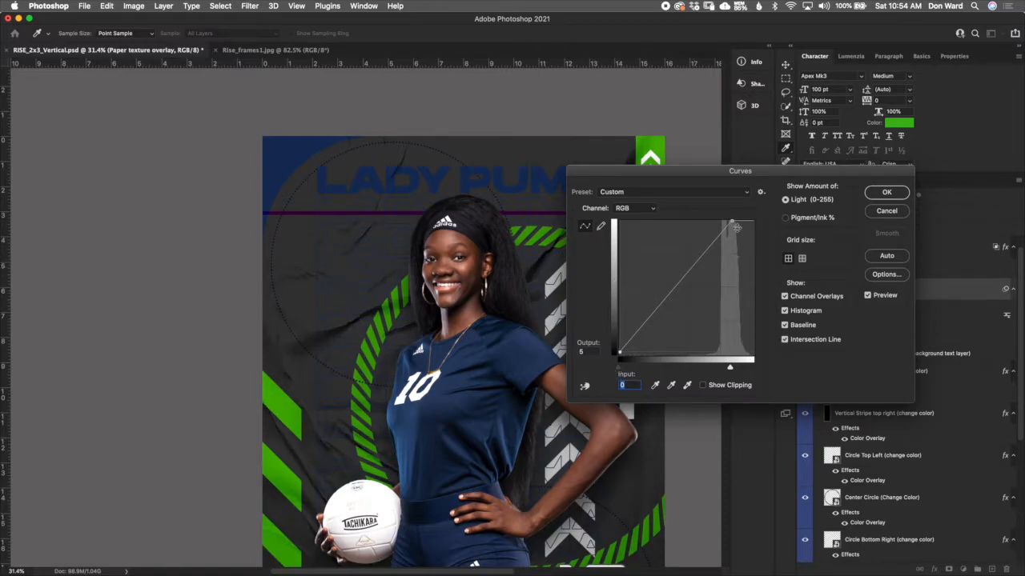
pyautogui.moveTo(731, 222); pyautogui.dragTo(767, 214)
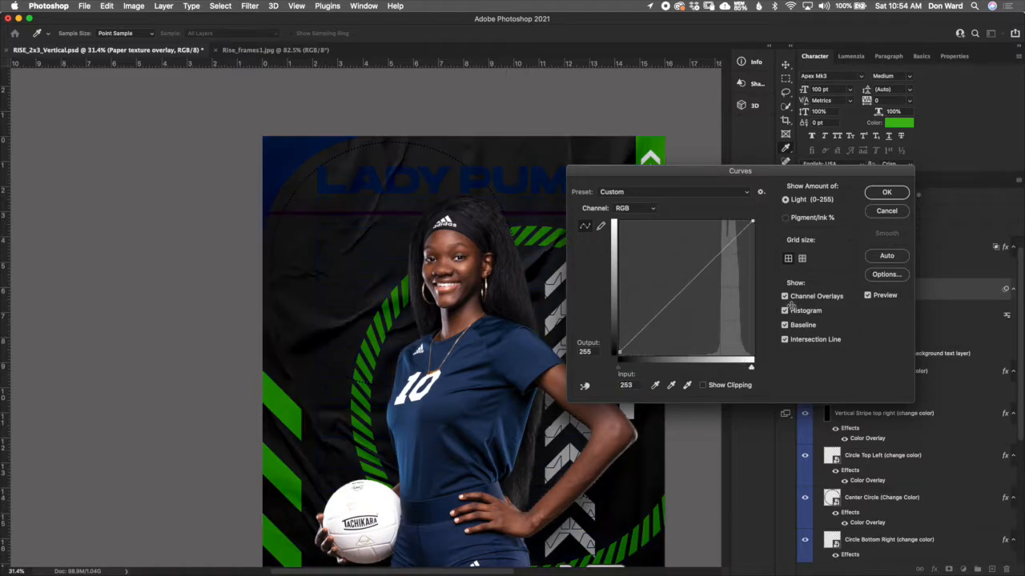
pyautogui.moveTo(753, 221); pyautogui.dragTo(741, 224)
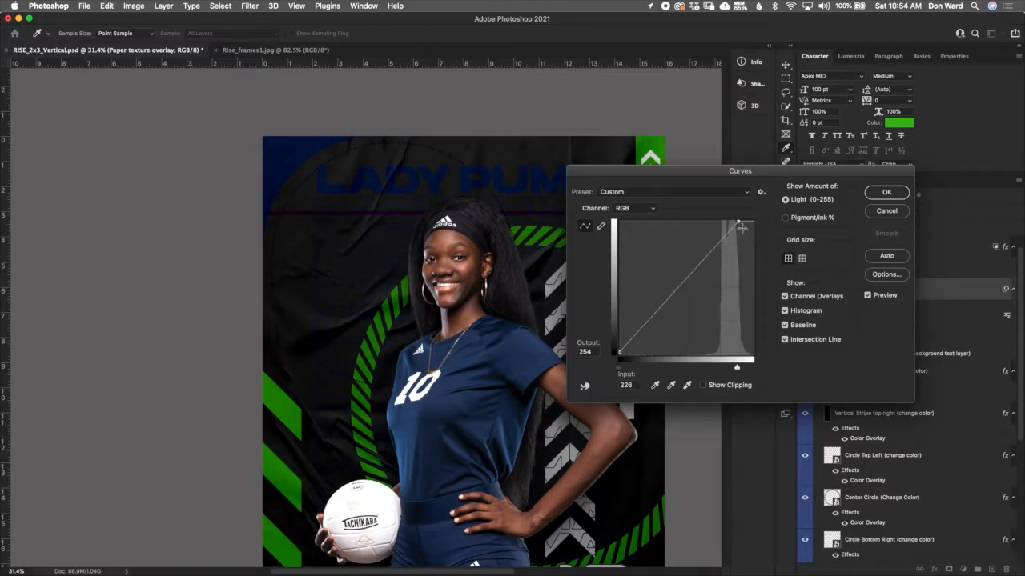
pyautogui.moveTo(743, 227); pyautogui.dragTo(744, 229)
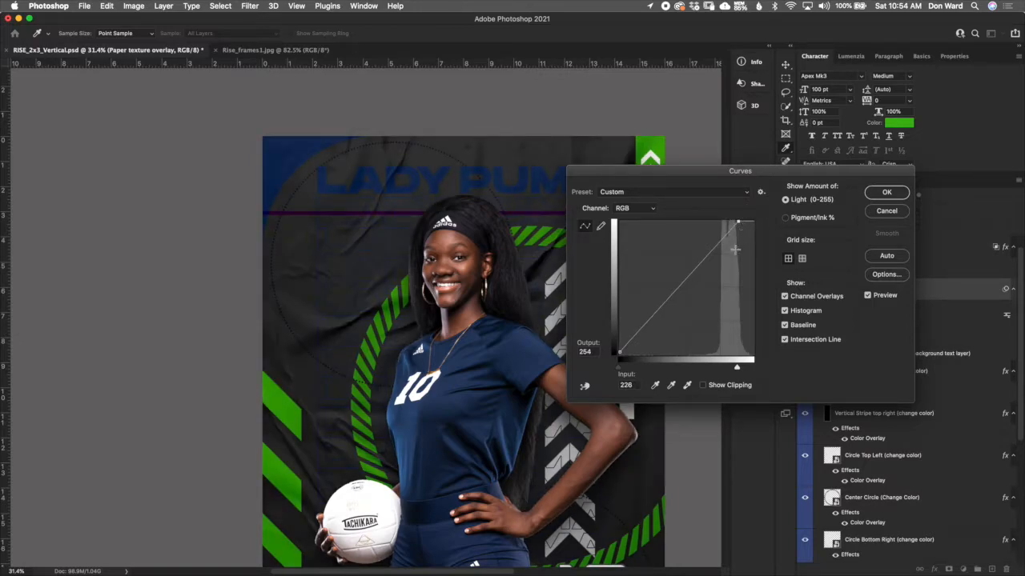
# Try raising the curve's black point output to 27 and higher, return it to 0, and cancel the Curves adjustment
pyautogui.moveTo(618, 355); pyautogui.dragTo(619, 341)
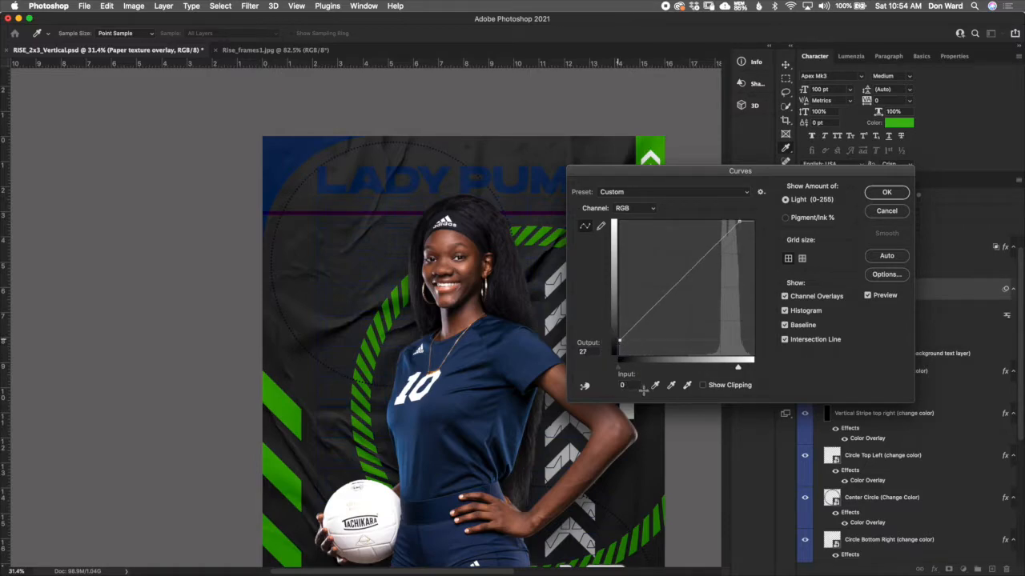
pyautogui.moveTo(619, 341); pyautogui.dragTo(619, 323)
pyautogui.moveTo(619, 324); pyautogui.dragTo(611, 363)
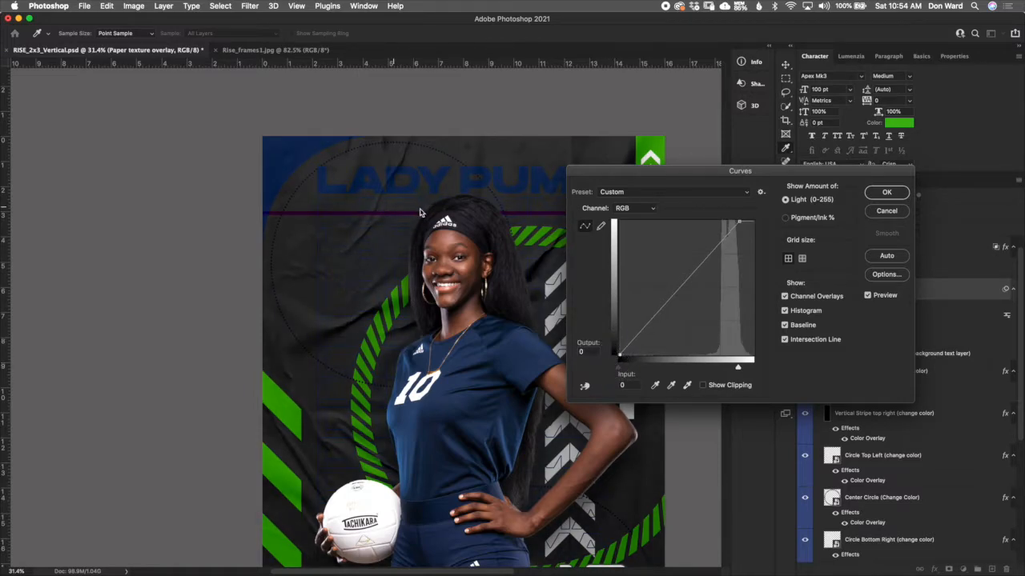
pyautogui.click(890, 212)
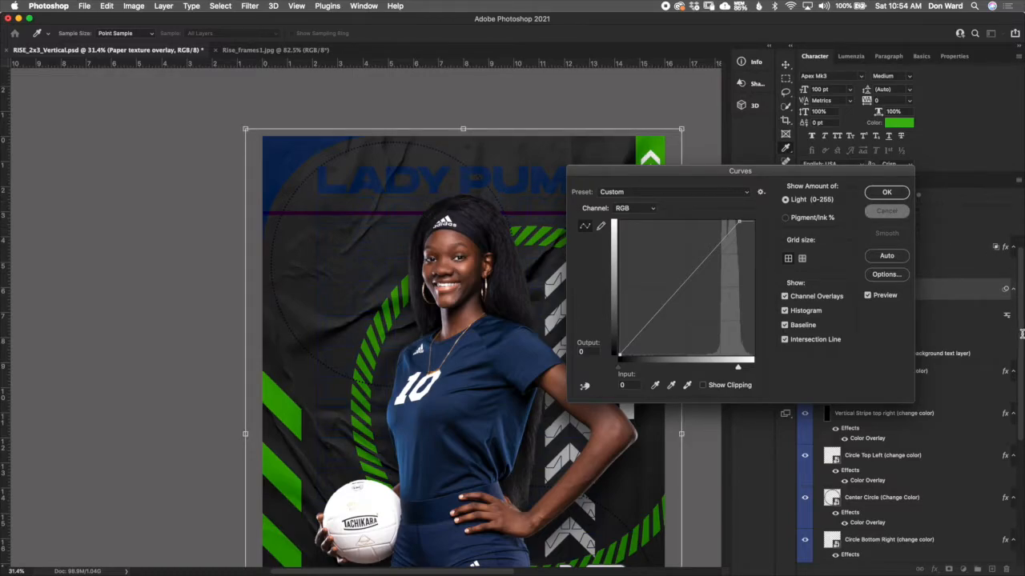
# Set the Background Color layer's fill back to white
pyautogui.scroll(-5, 920, 400)
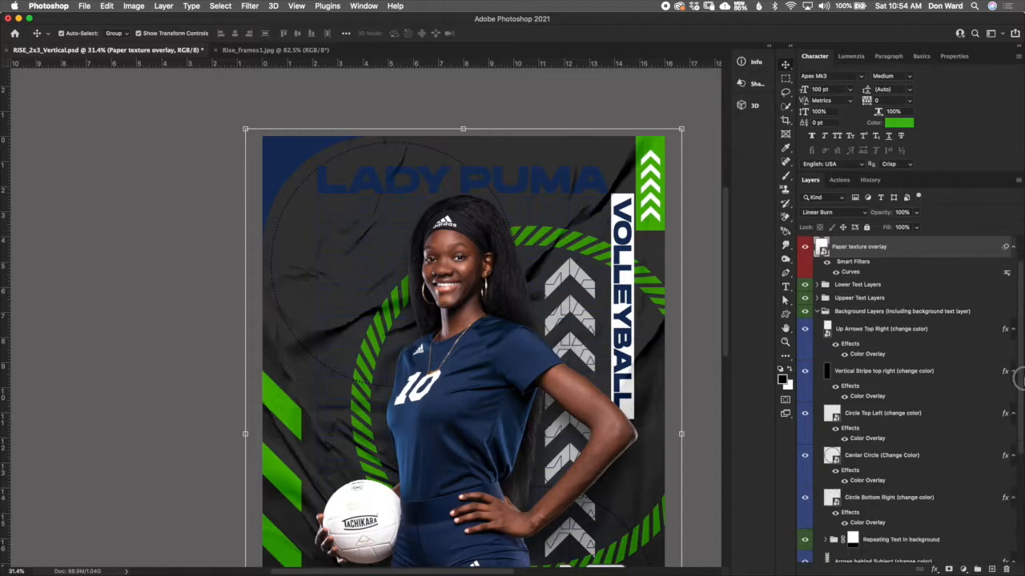
pyautogui.doubleClick(831, 551)
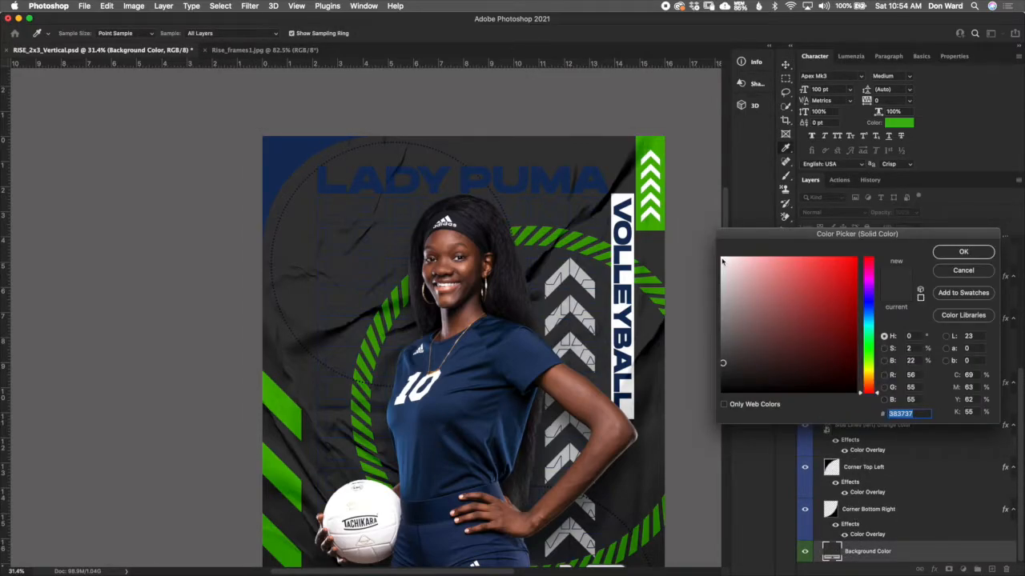
pyautogui.click(723, 260)
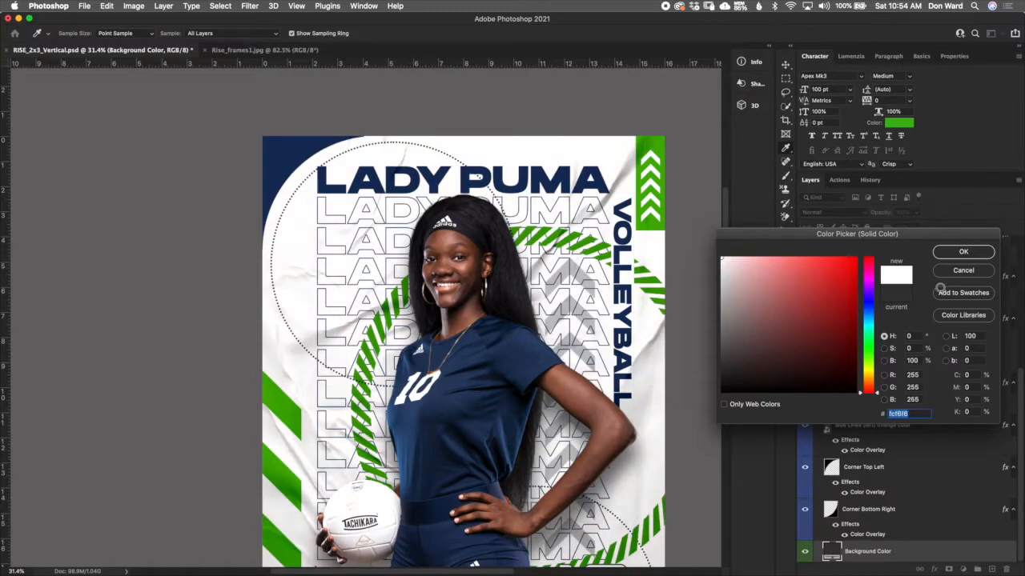
pyautogui.click(965, 253)
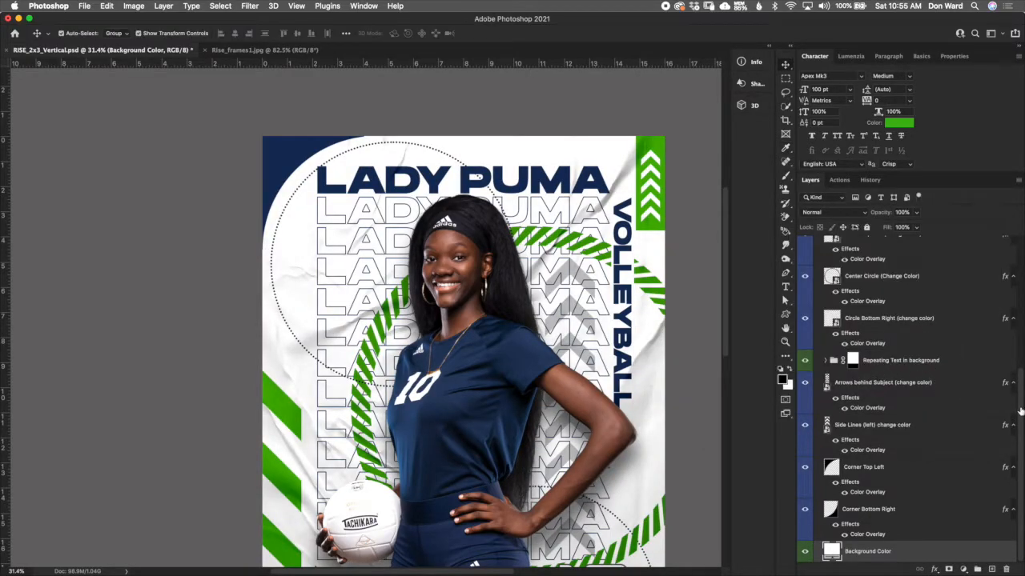
# Collapse the Background Layers group and expand the Athlete/Subject Images group
pyautogui.scroll(10, 1019, 411)
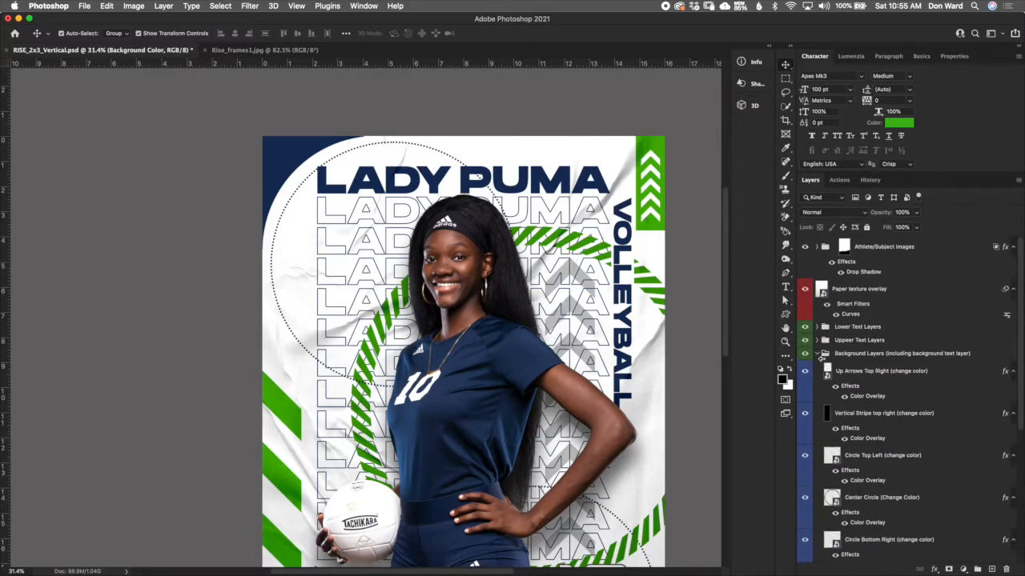
pyautogui.click(817, 353)
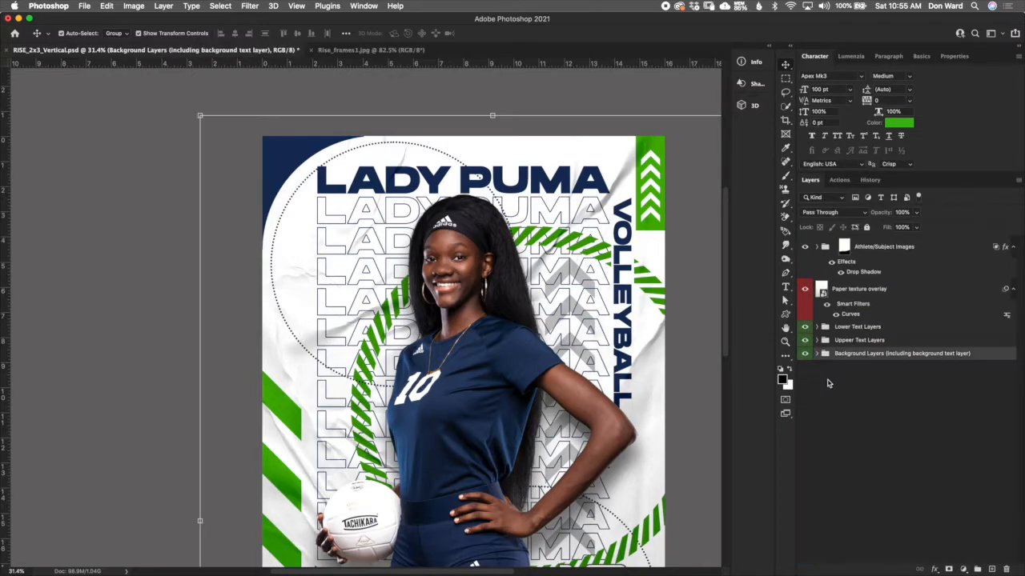
pyautogui.click(897, 247)
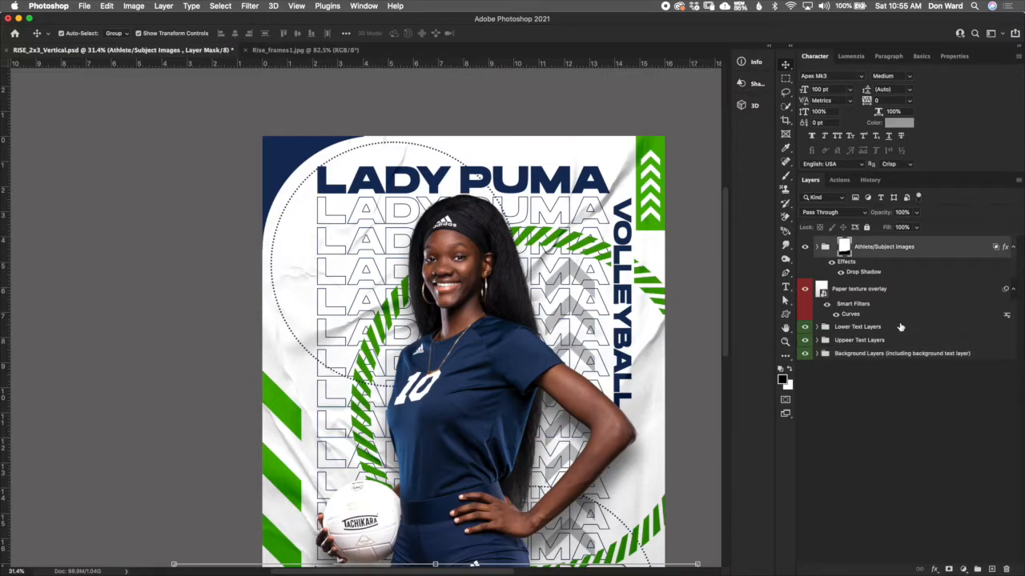
pyautogui.click(818, 249)
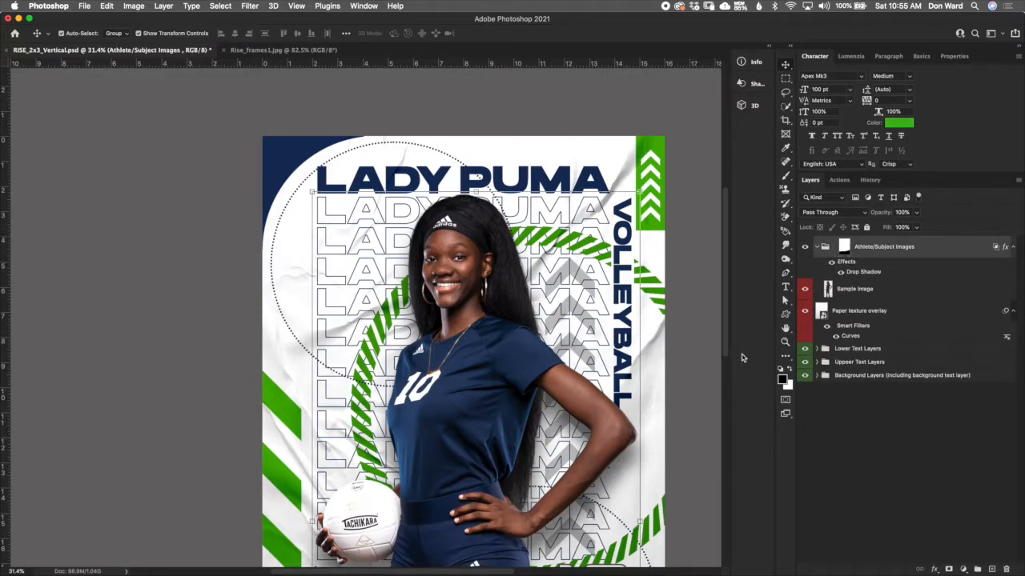
# Try opacities of 100% and 53% for the Athlete/Subject Images group's drop shadow, and cancel the layer style changes
pyautogui.moveTo(728, 346); pyautogui.dragTo(723, 393)
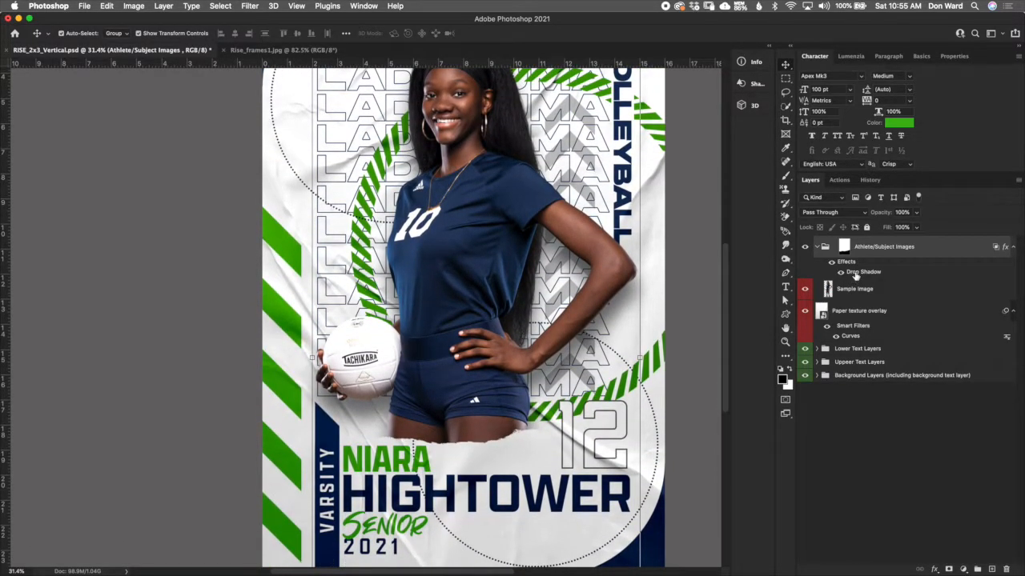
pyautogui.doubleClick(856, 274)
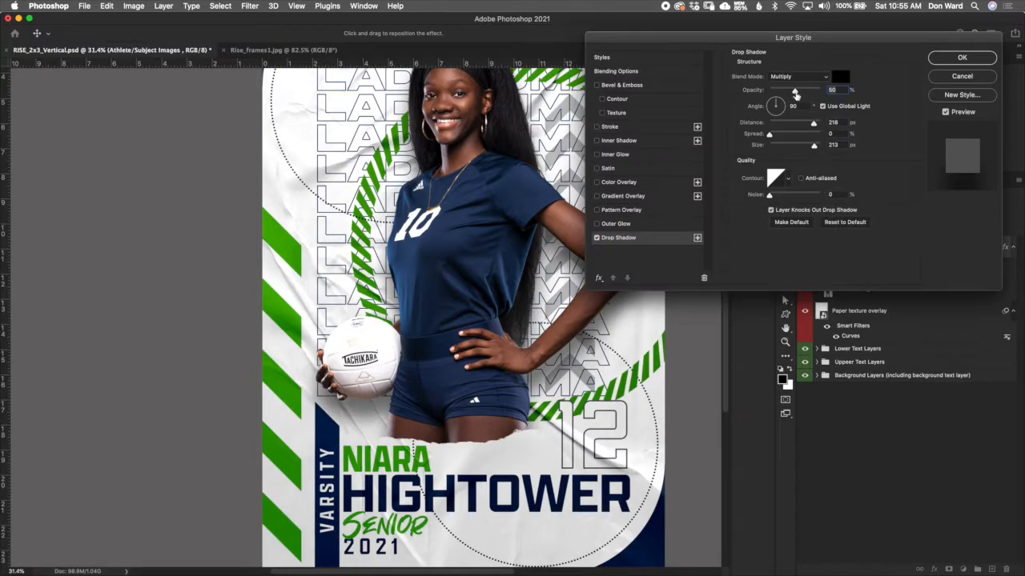
pyautogui.moveTo(795, 90); pyautogui.dragTo(838, 88)
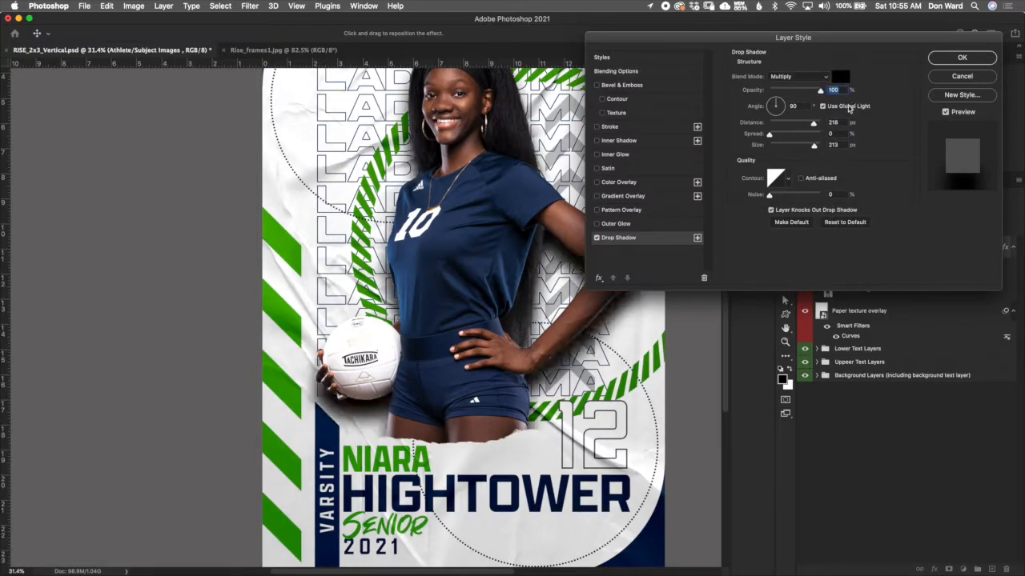
pyautogui.moveTo(819, 91); pyautogui.dragTo(797, 90)
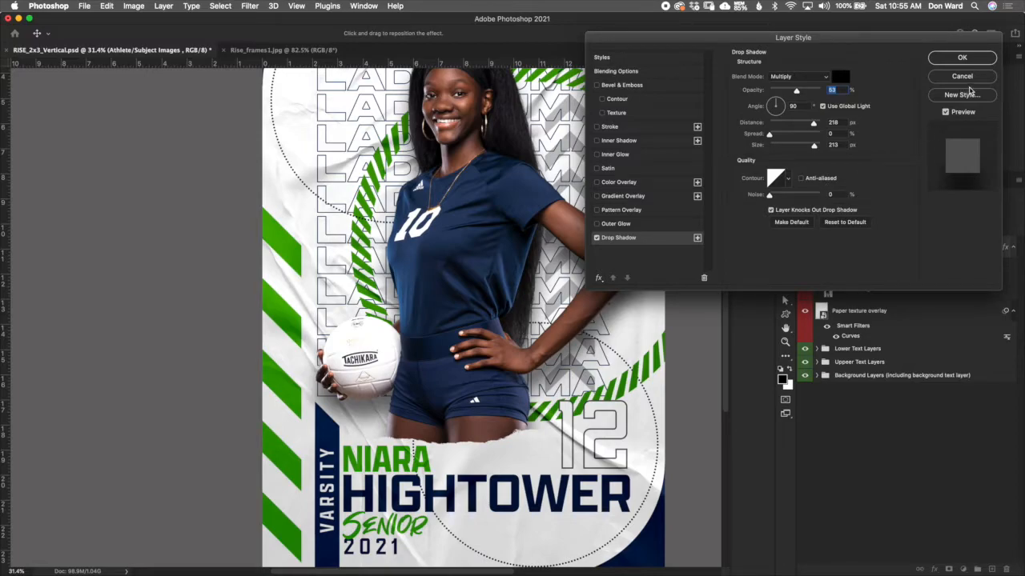
pyautogui.click(963, 77)
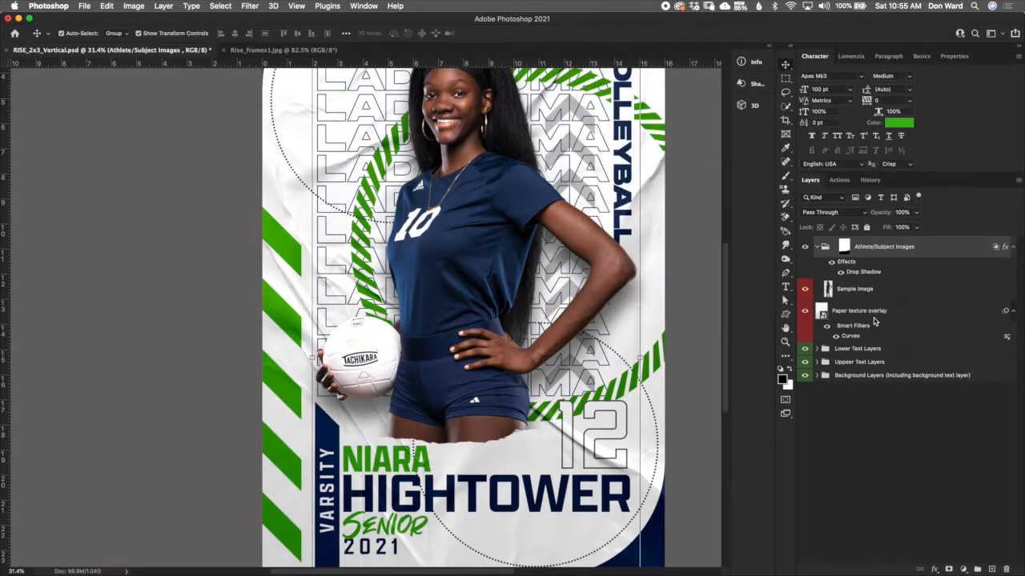
# Select the Sample Image layer inside the Athlete/Subject Images group
pyautogui.click(816, 248)
pyautogui.click(821, 249)
pyautogui.click(853, 290)
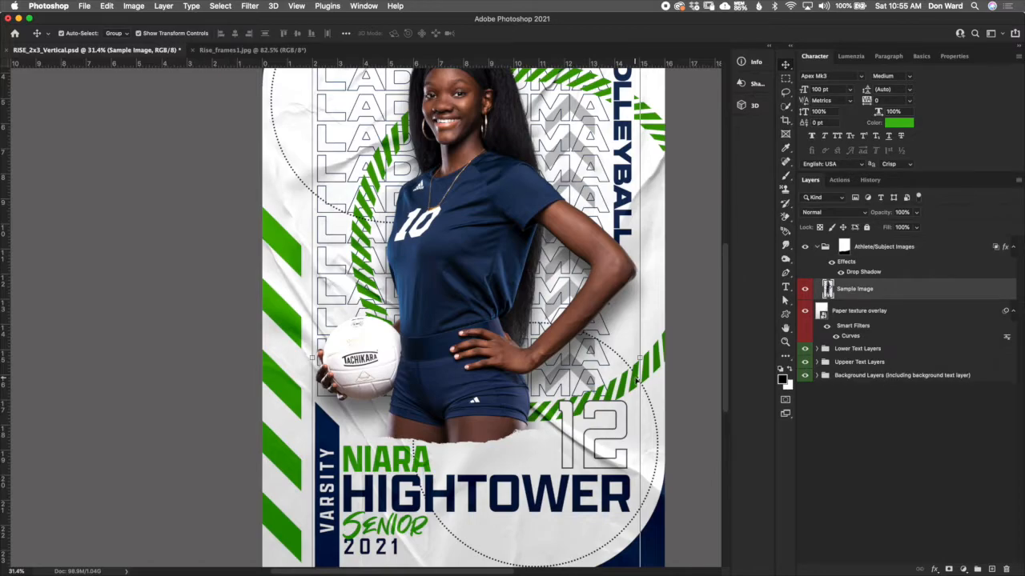
pyautogui.press('super+0')
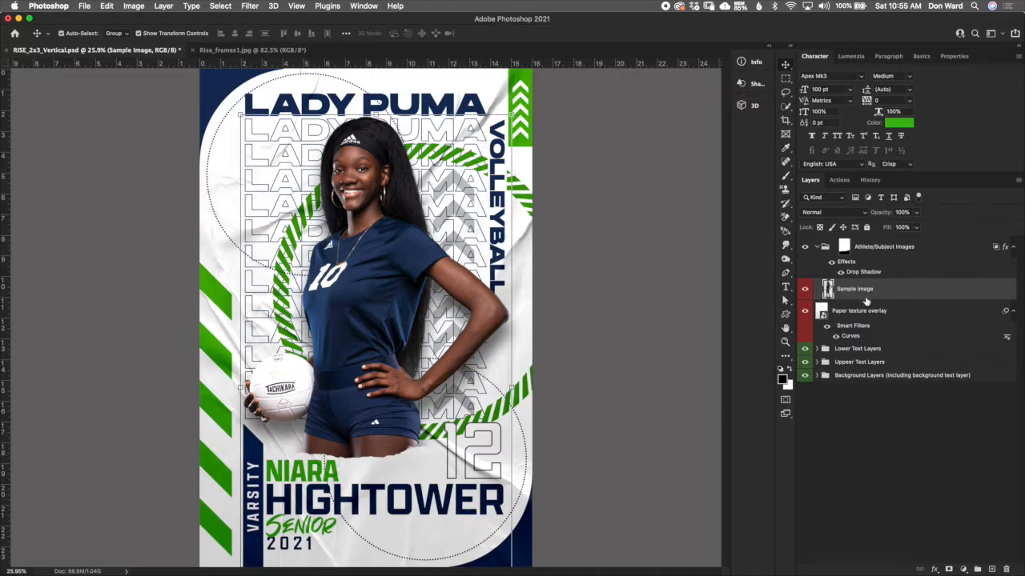
# Try moving the Athlete/Subject Images group's layer mask up and stretching it downward to 123.85% height, and cancel the transform
pyautogui.click(844, 250)
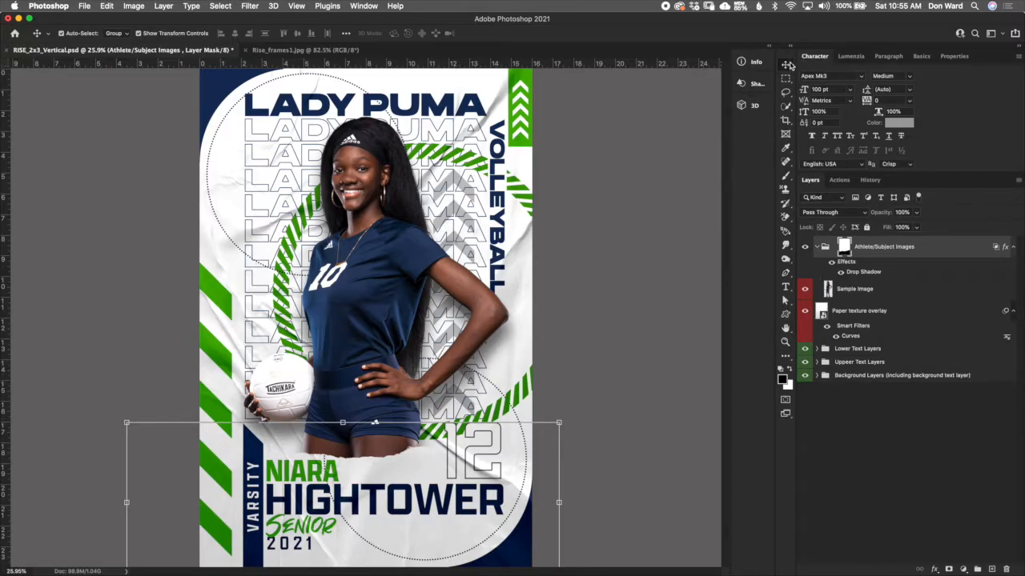
pyautogui.click(561, 421)
pyautogui.moveTo(522, 478); pyautogui.dragTo(545, 450)
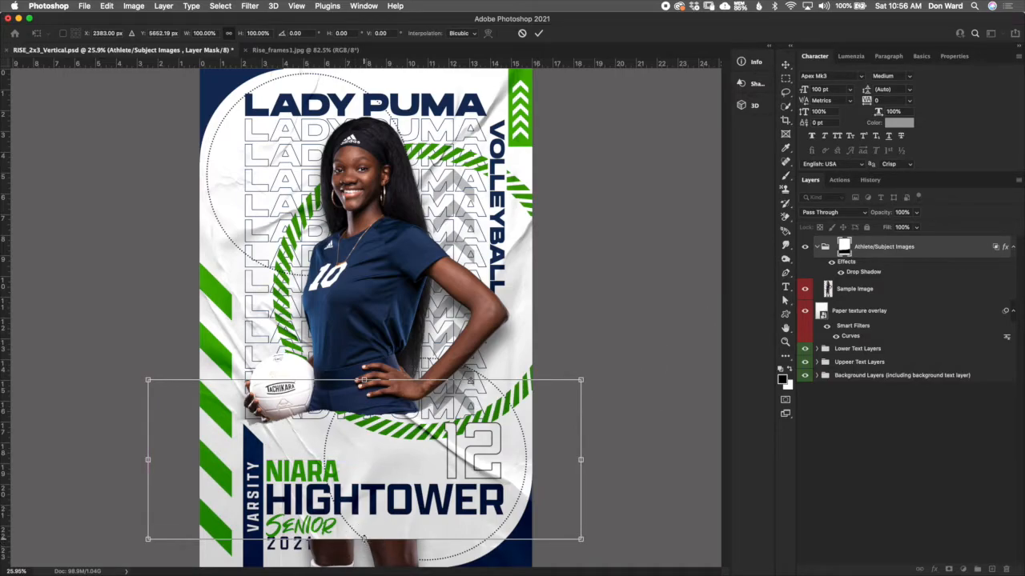
pyautogui.moveTo(364, 542); pyautogui.dragTo(366, 572)
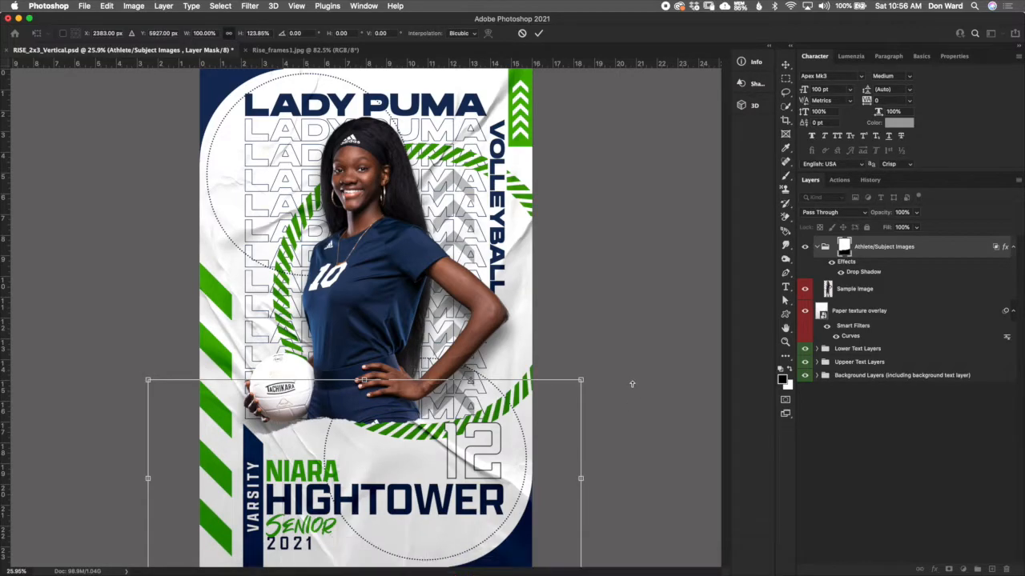
pyautogui.press('super+minus')
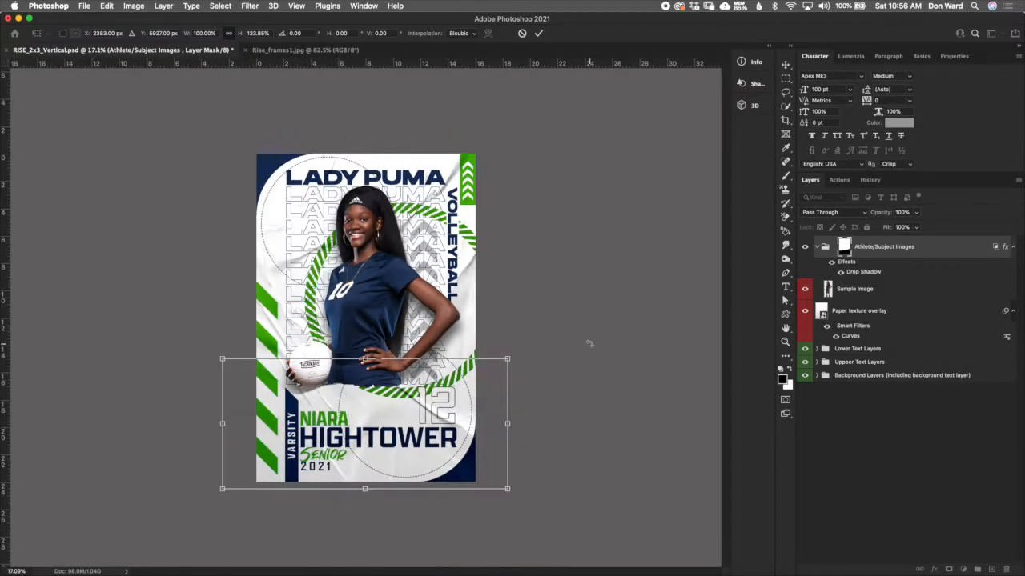
pyautogui.click(521, 34)
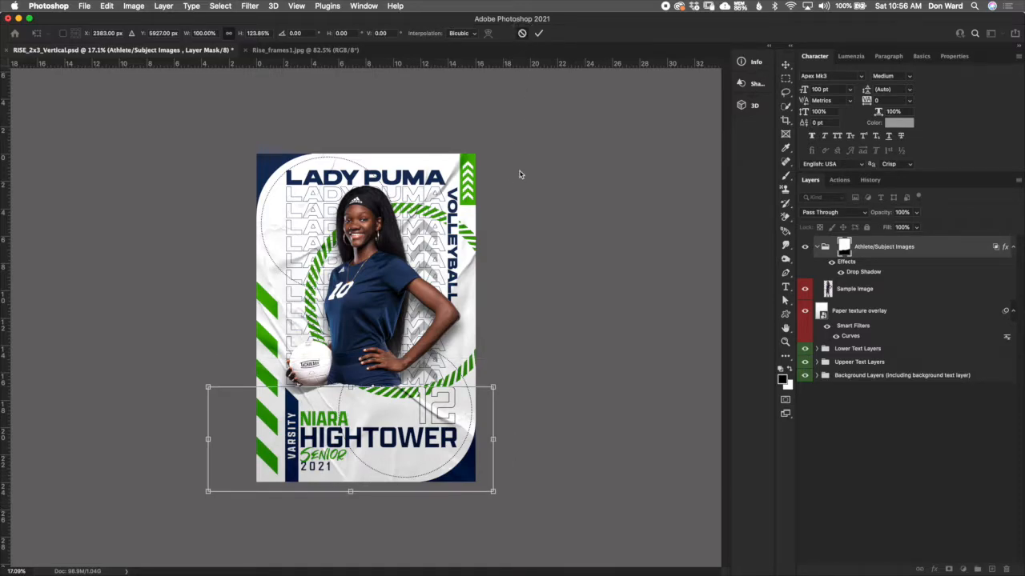
# Try a second transform on the Athlete/Subject Images layer mask and cancel it
pyautogui.click(494, 386)
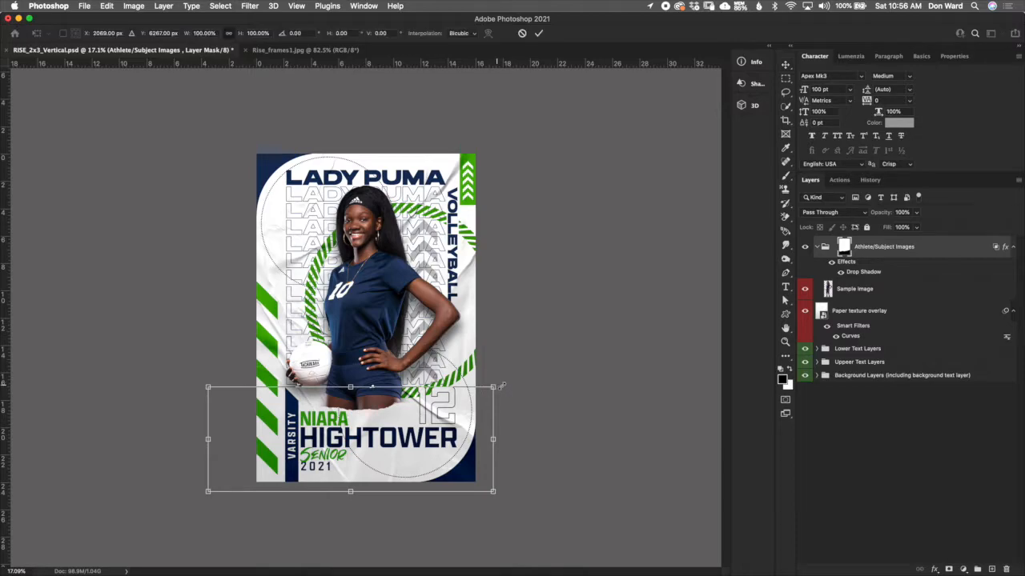
pyautogui.moveTo(516, 374); pyautogui.dragTo(537, 384)
pyautogui.click(521, 34)
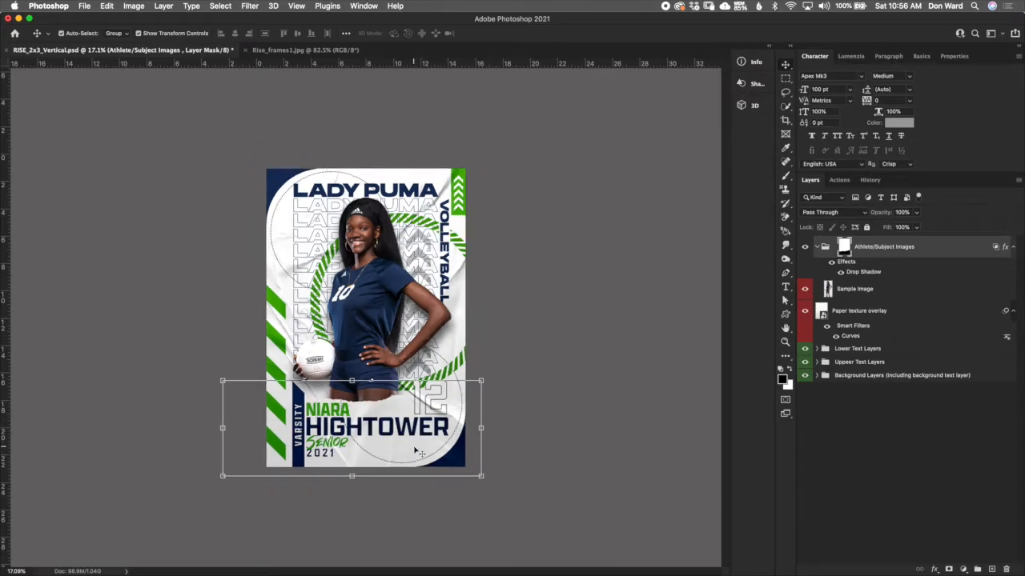
# Temporarily disable the Athlete/Subject Images layer mask, re-enable it, and collapse the group
pyautogui.press('super+equal')
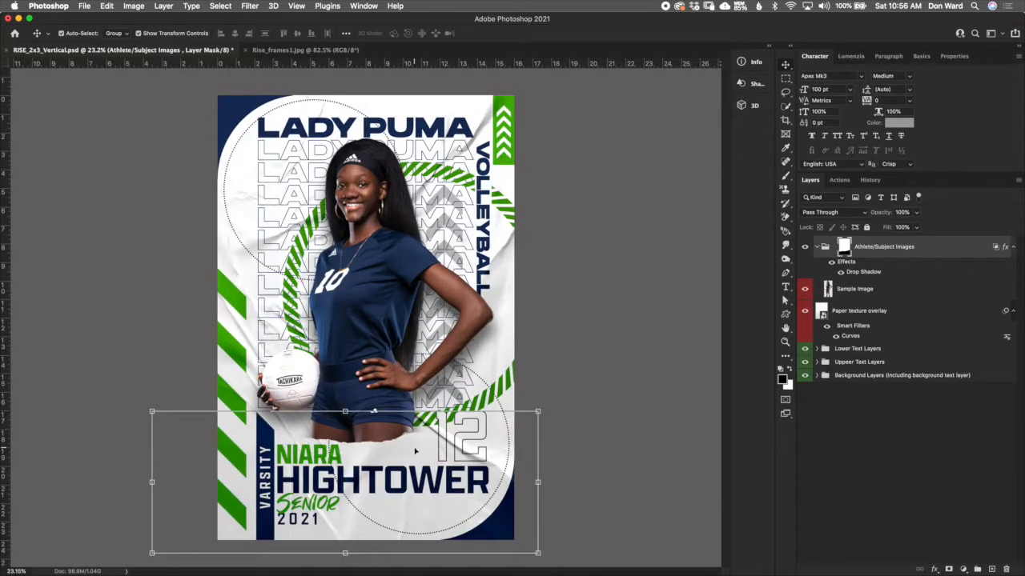
pyautogui.keyDown('shift'); pyautogui.click(843, 248); pyautogui.keyUp('shift')
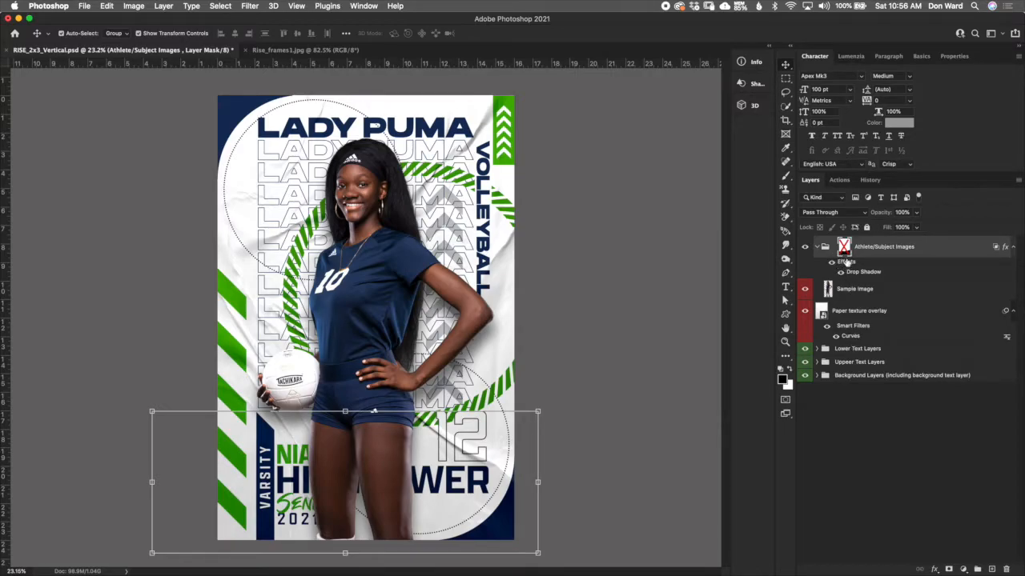
pyautogui.keyDown('shift'); pyautogui.click(844, 248); pyautogui.keyUp('shift')
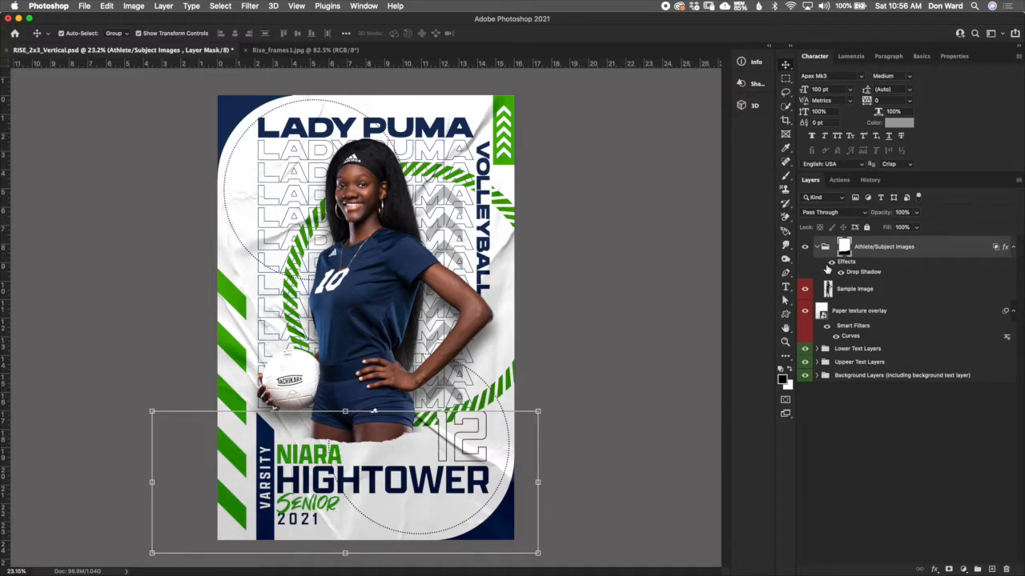
pyautogui.click(816, 248)
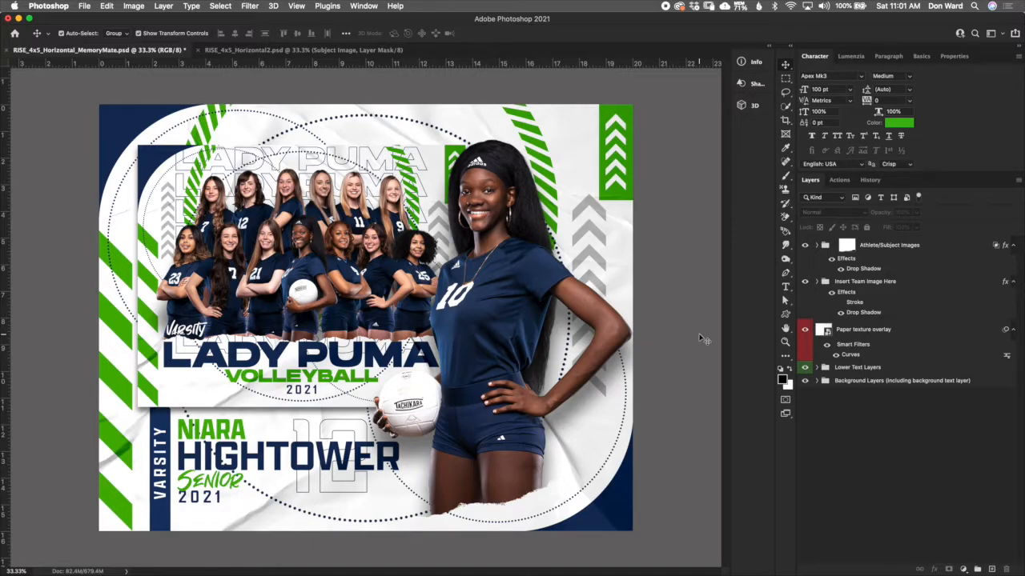
# Bring up the RISE_4x5_Horizontal2.psd document, open its Save As dialog, and cancel it
pyautogui.click(292, 52)
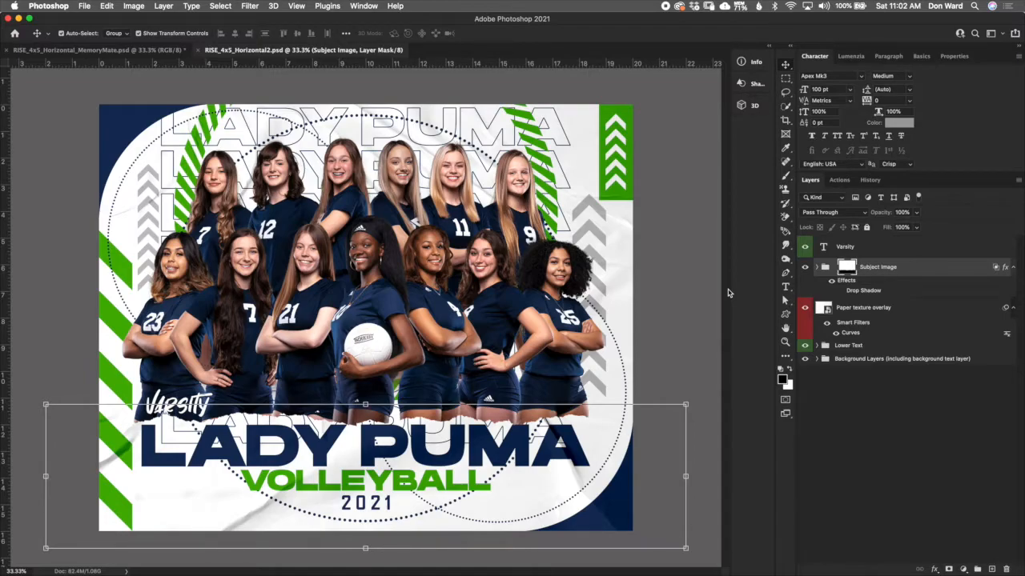
pyautogui.click(84, 6)
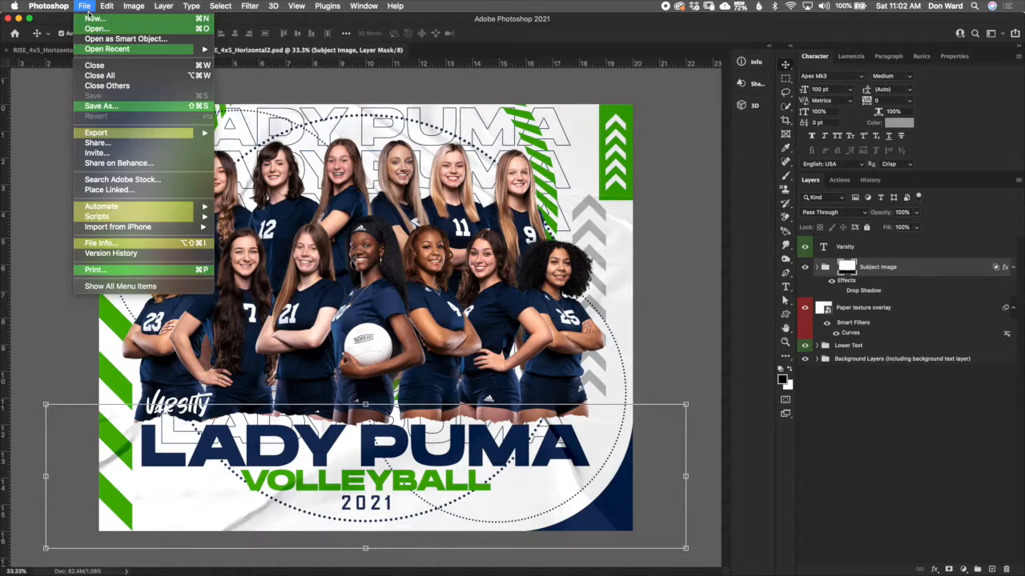
pyautogui.click(106, 106)
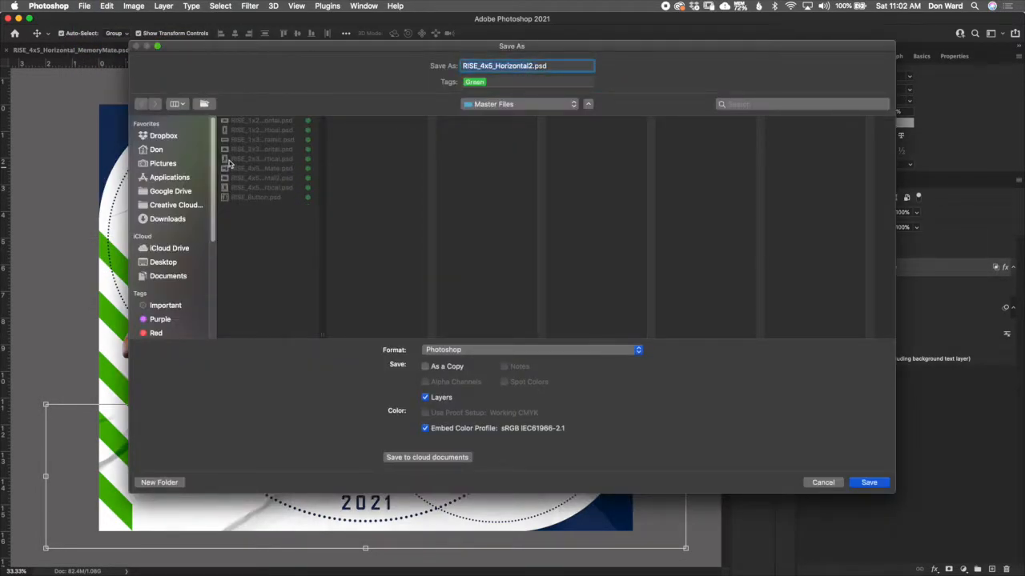
pyautogui.click(821, 483)
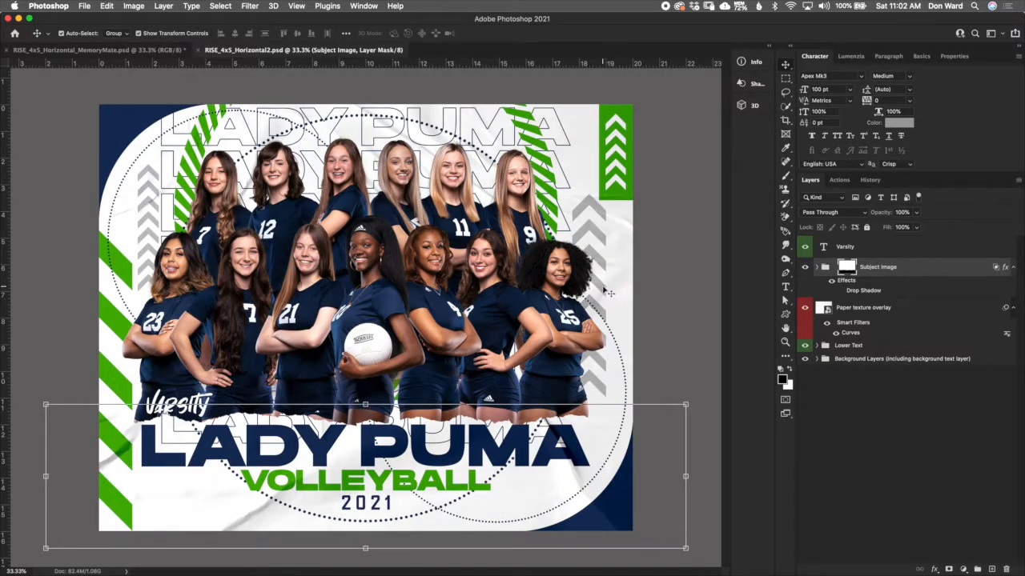
# In RISE_4x5_Horizontal_MemoryMate.psd, expand the Insert Team Image Here group and select its RISE_4x5_Horizontal layer
pyautogui.click(153, 50)
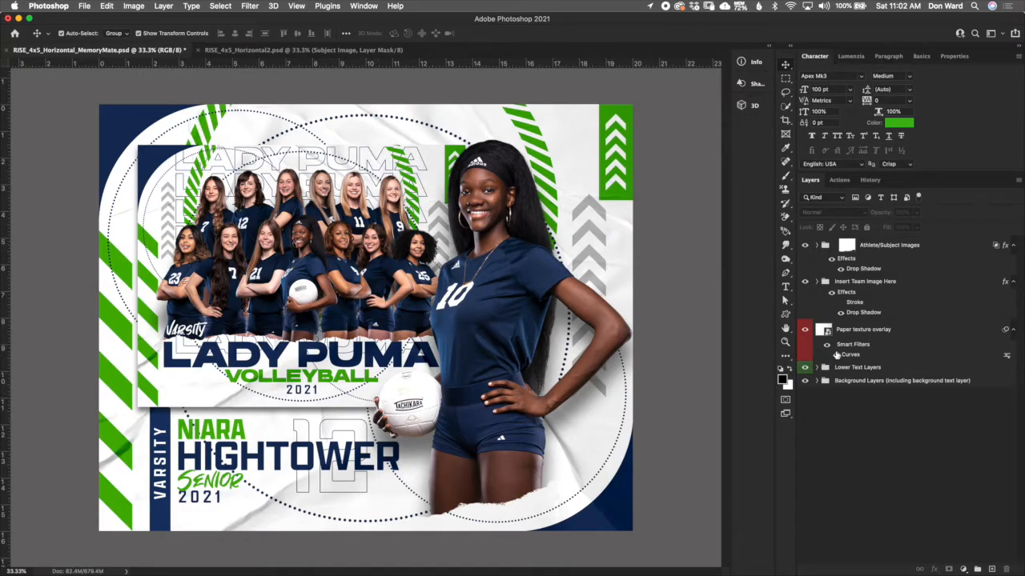
pyautogui.click(837, 285)
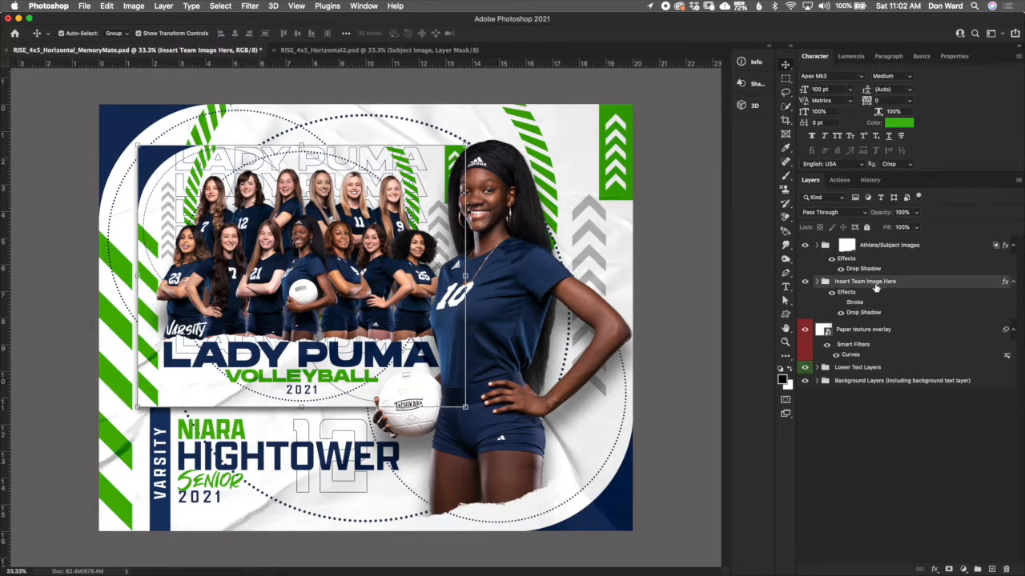
pyautogui.click(817, 285)
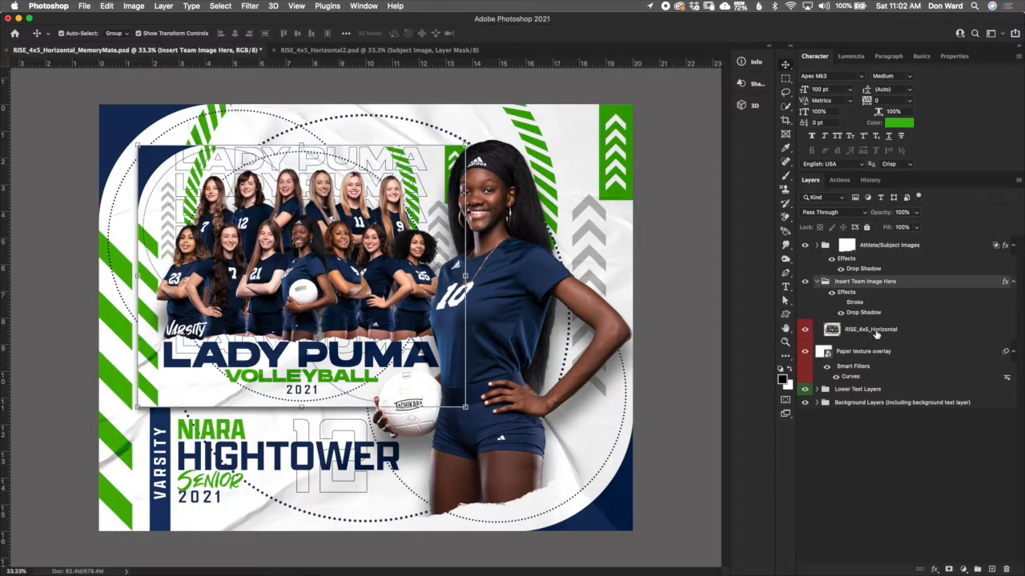
pyautogui.click(846, 331)
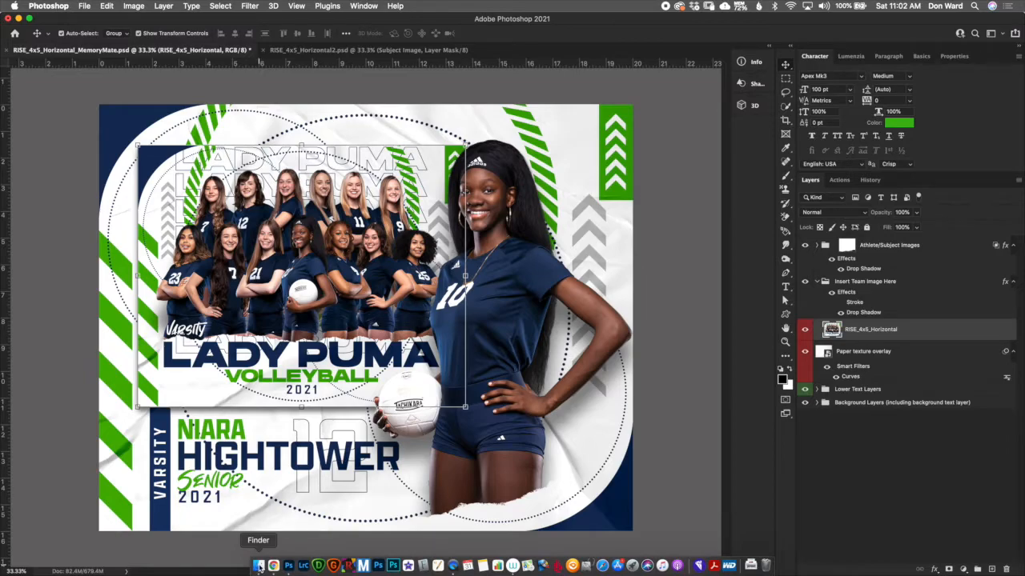
# Switch to Finder and place the RISE_4x5_Horizontal copy JPEG into the MemoryMate document, above the existing team image layer
pyautogui.click(258, 565)
pyautogui.moveTo(23, 397); pyautogui.dragTo(28, 392)
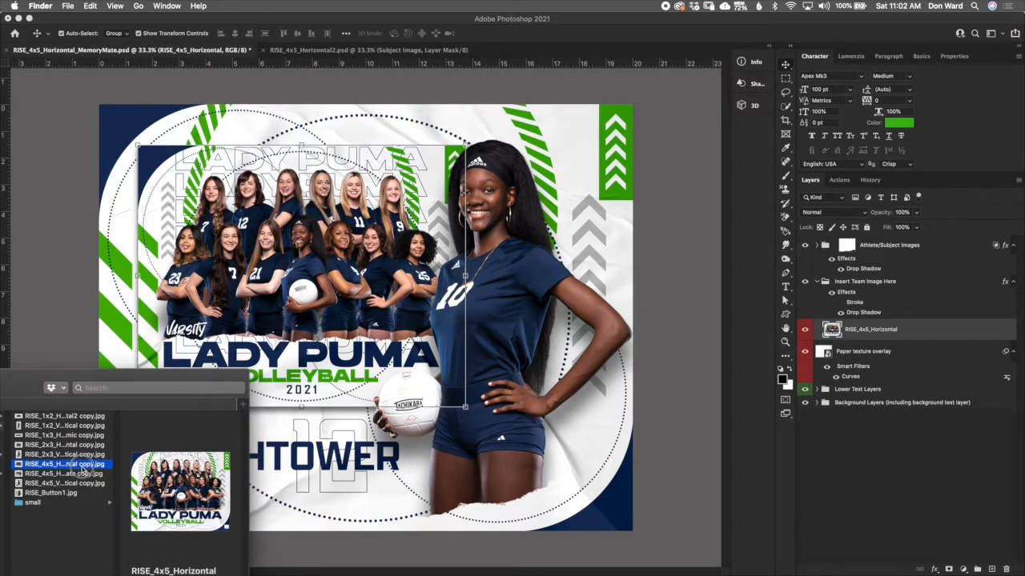
pyautogui.moveTo(79, 465); pyautogui.dragTo(379, 270)
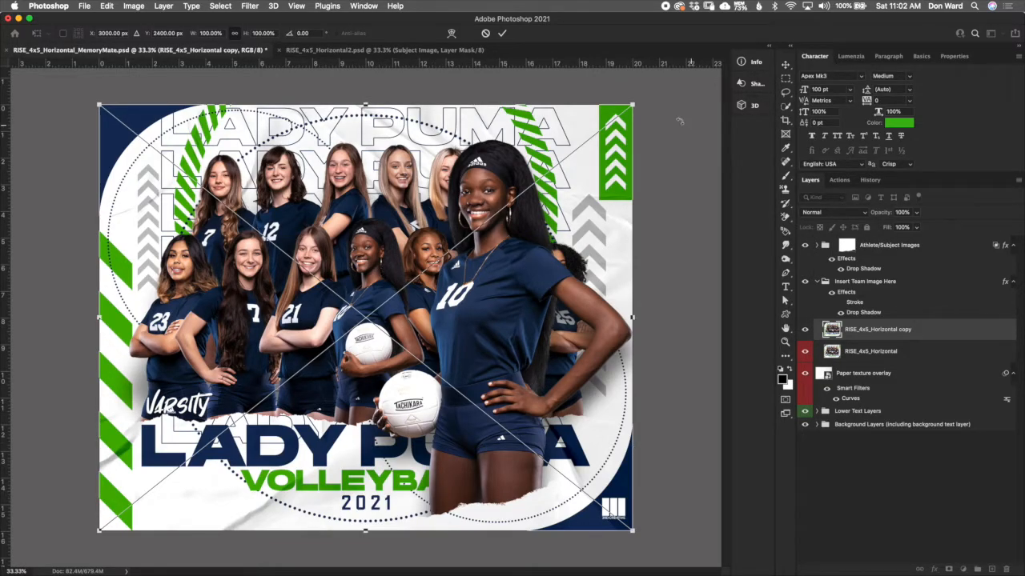
# Scale the placed team image to 61.84%, position it over the existing team image, and commit the placement
pyautogui.moveTo(632, 106); pyautogui.dragTo(469, 235)
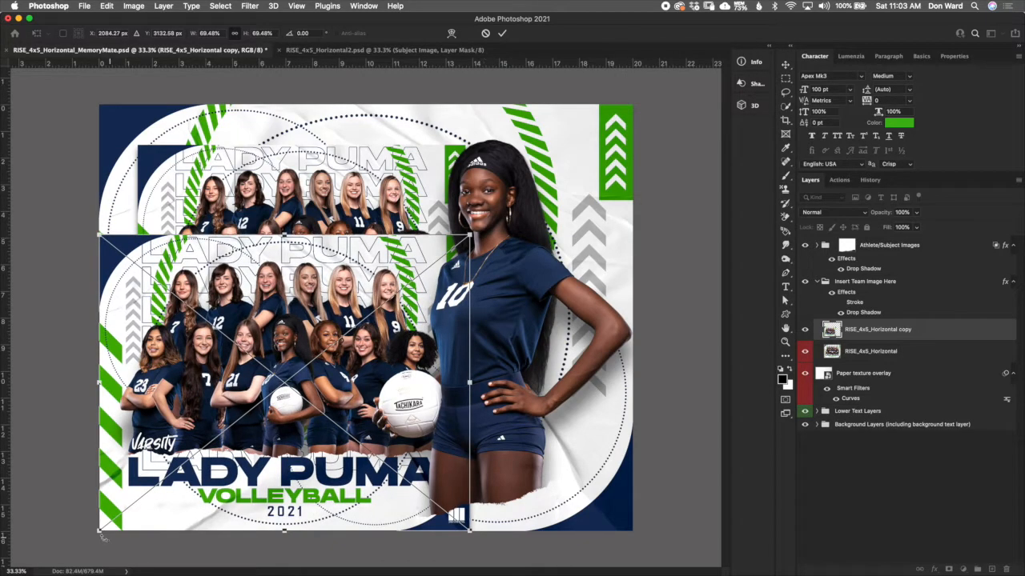
pyautogui.moveTo(99, 530); pyautogui.dragTo(126, 496)
pyautogui.moveTo(304, 324); pyautogui.dragTo(319, 238)
pyautogui.moveTo(471, 412); pyautogui.dragTo(471, 392)
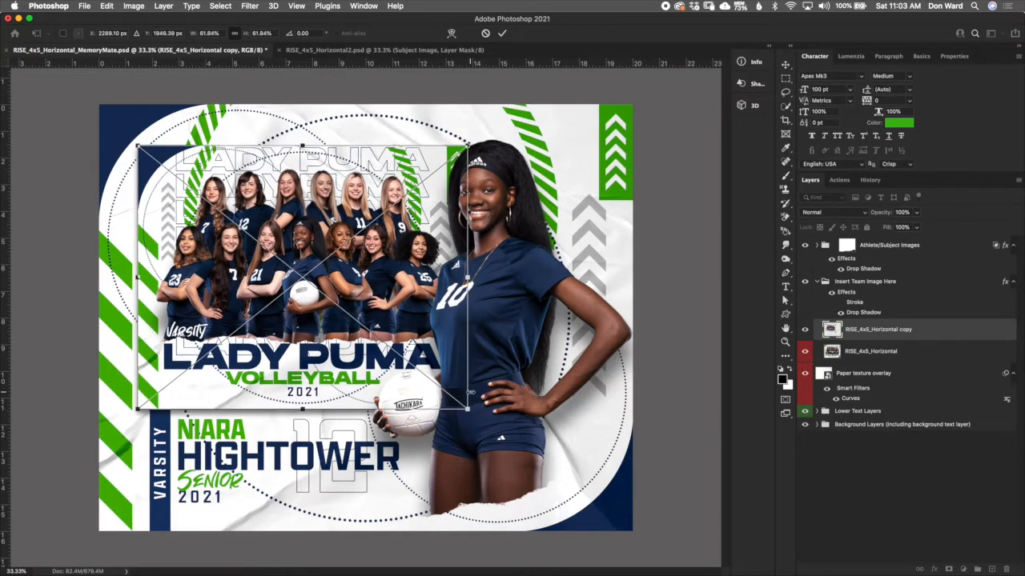
pyautogui.click(501, 33)
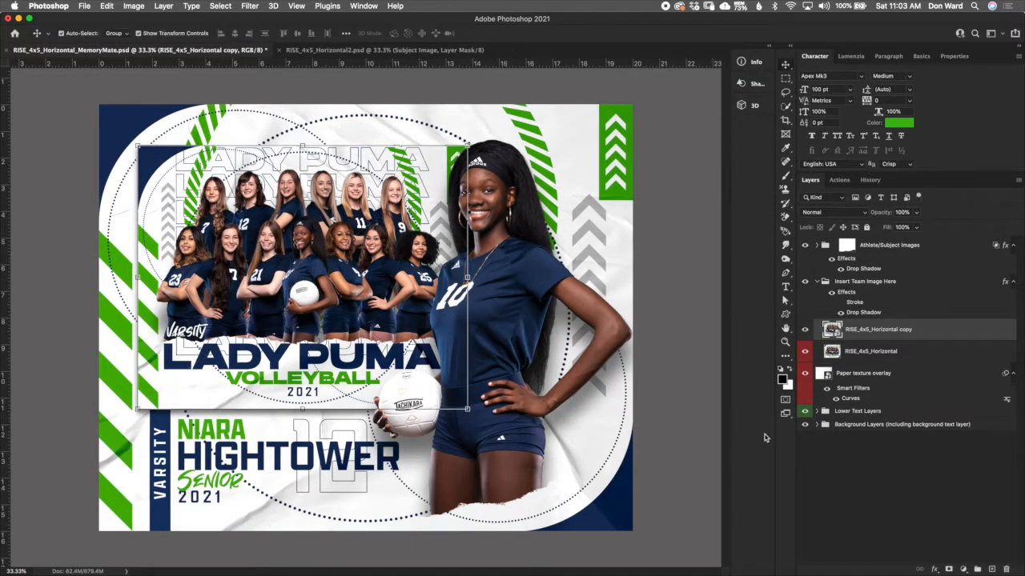
# Hide the original RISE_4x5_Horizontal layer beneath the newly placed team image
pyautogui.click(834, 357)
pyautogui.click(804, 351)
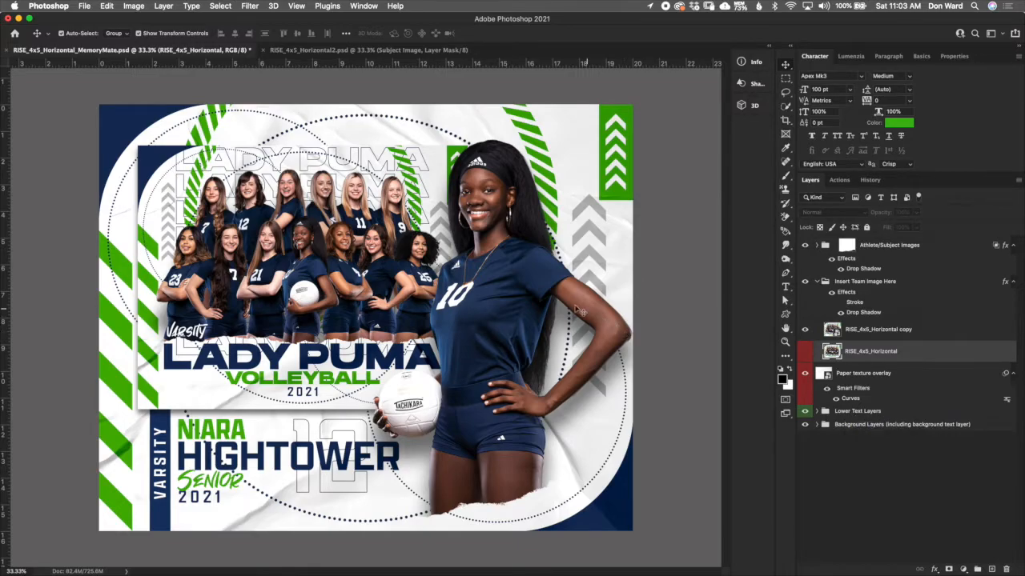
pyautogui.click(84, 6)
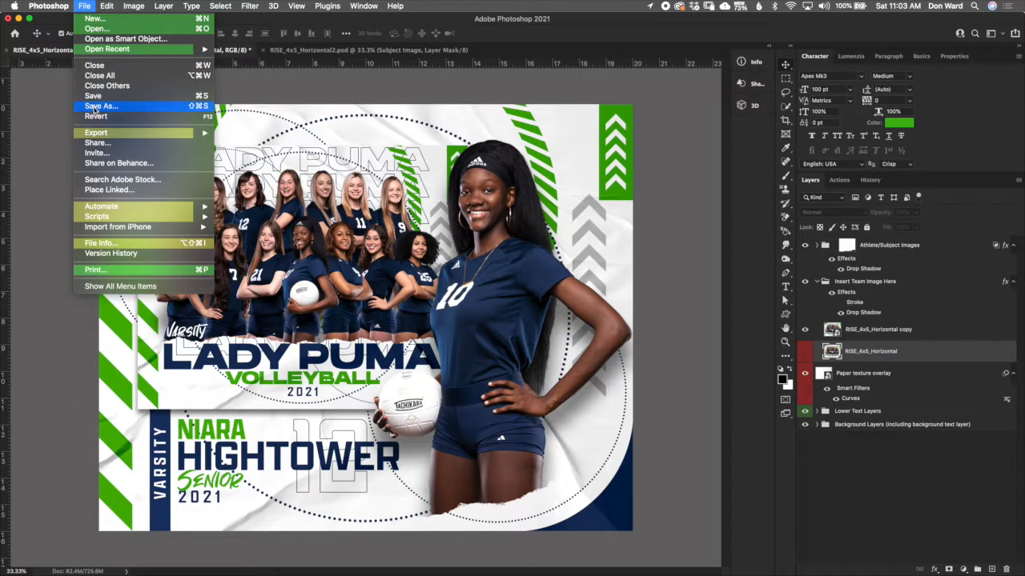
pyautogui.click(25, 130)
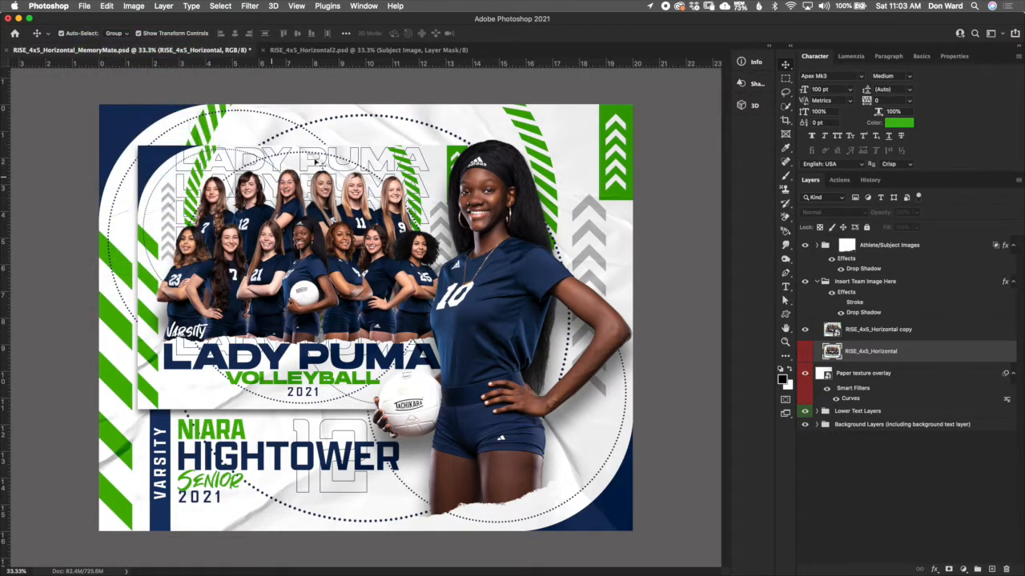
# Turn on the Stroke effect of the Insert Team Image Here group
pyautogui.click(872, 311)
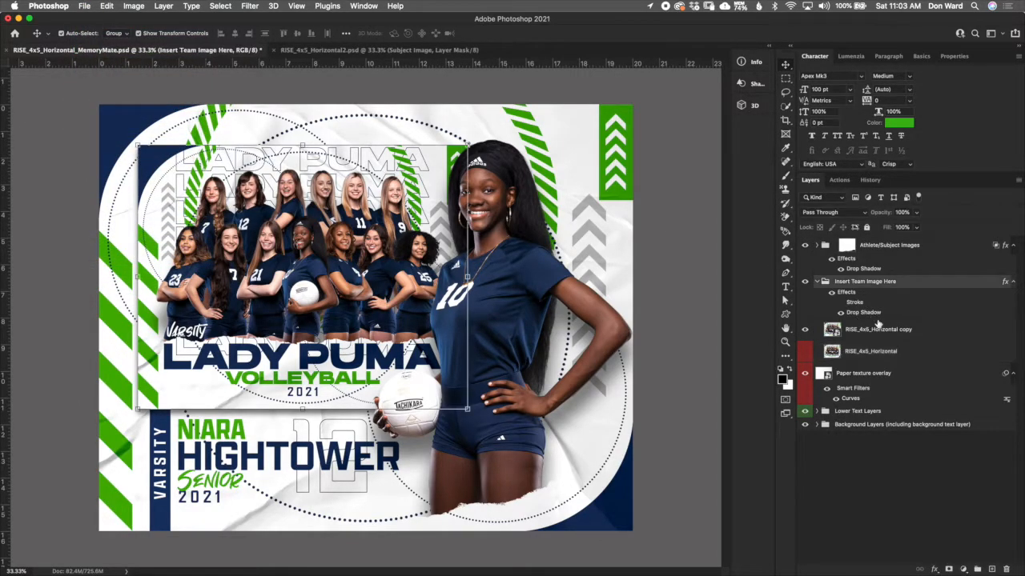
pyautogui.click(840, 302)
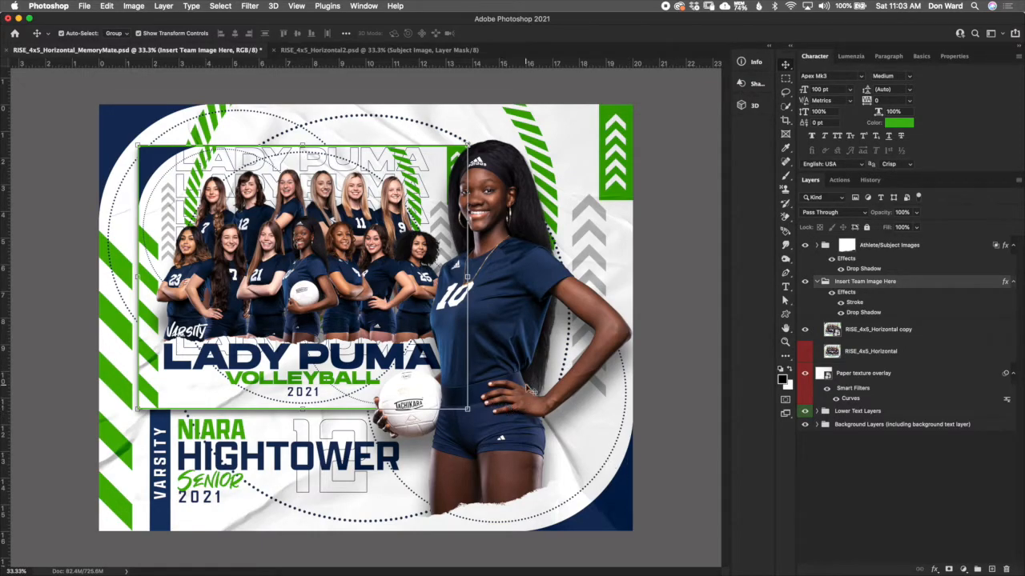
# Open the Insert Team Image Here group's stroke color and Drop Shadow settings for review, cancelling each dialog
pyautogui.doubleClick(855, 303)
pyautogui.click(759, 156)
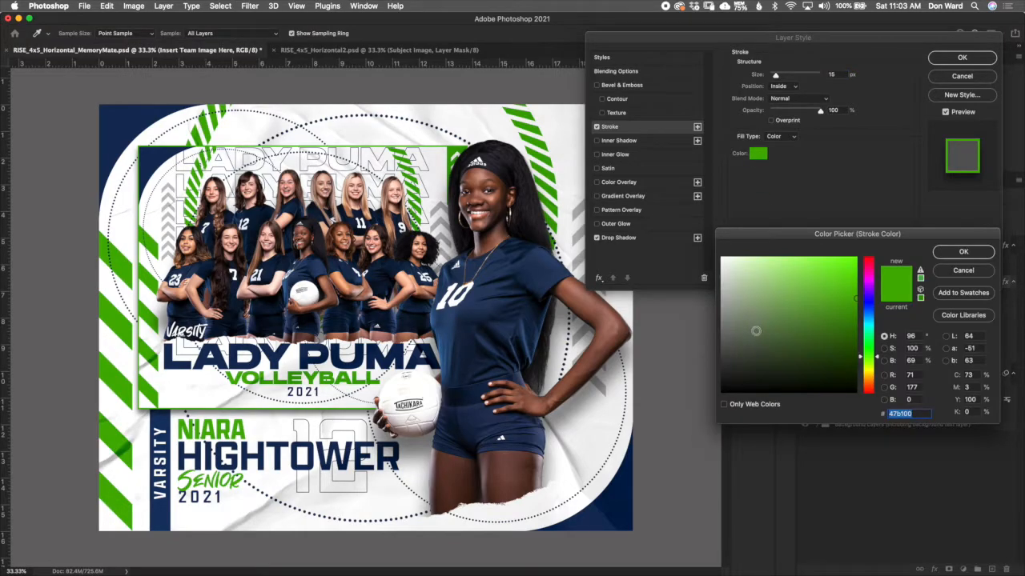
pyautogui.click(964, 272)
pyautogui.click(962, 76)
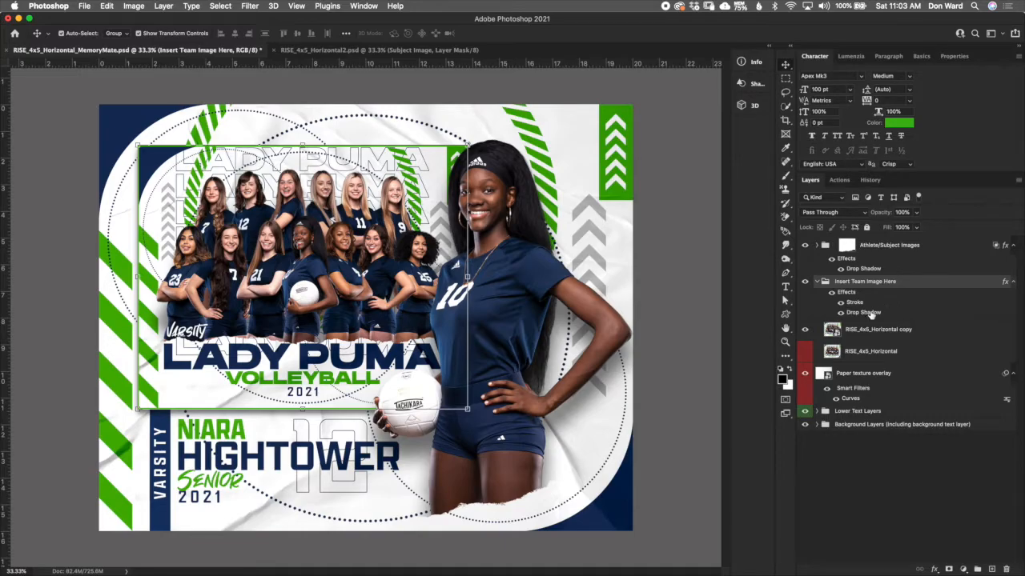
pyautogui.doubleClick(863, 312)
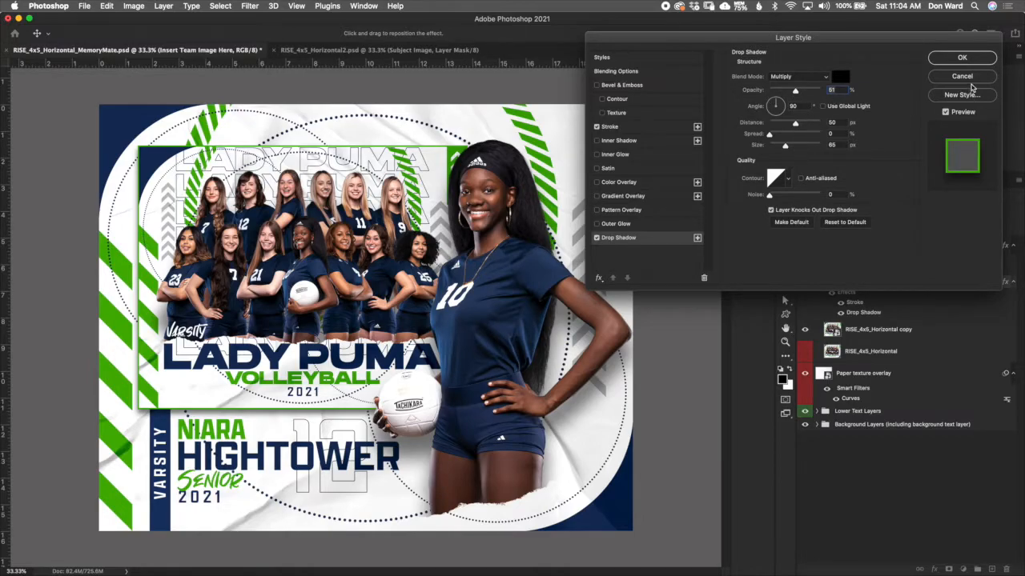
pyautogui.click(973, 80)
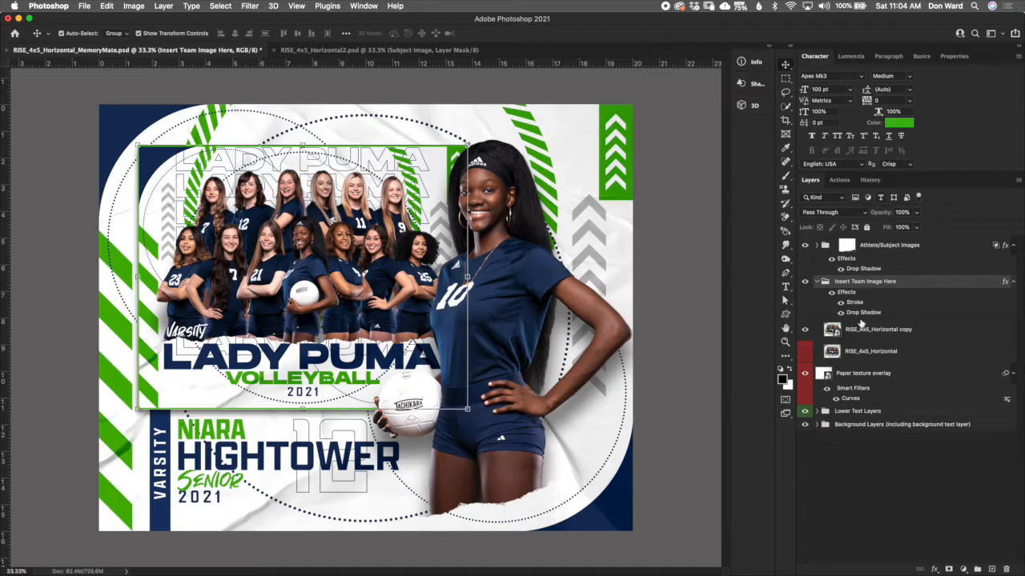
# Expand the Athlete/Subject Images group, select its Sample Image layer, and collapse the group again
pyautogui.click(875, 253)
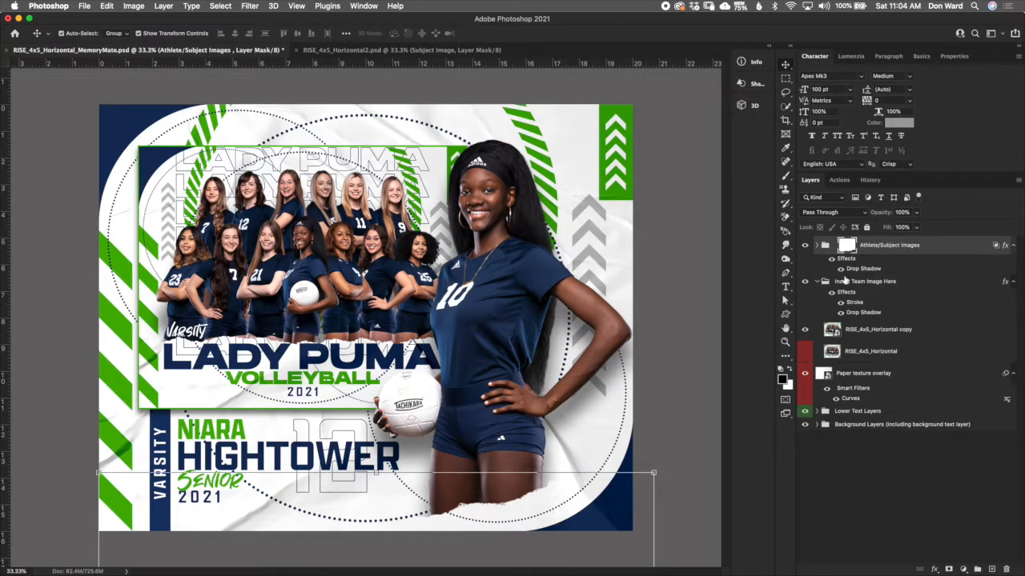
pyautogui.click(816, 245)
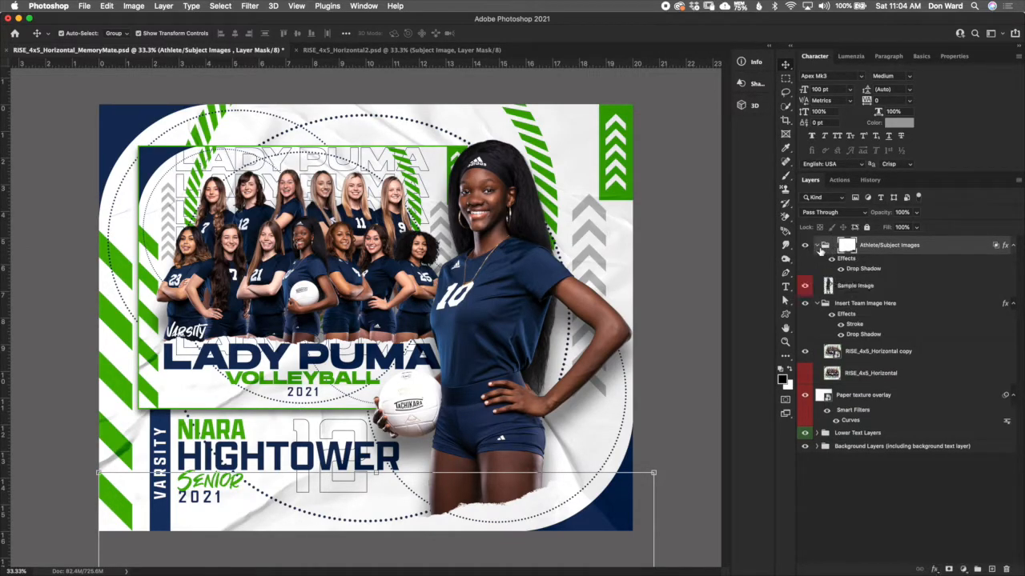
pyautogui.click(857, 285)
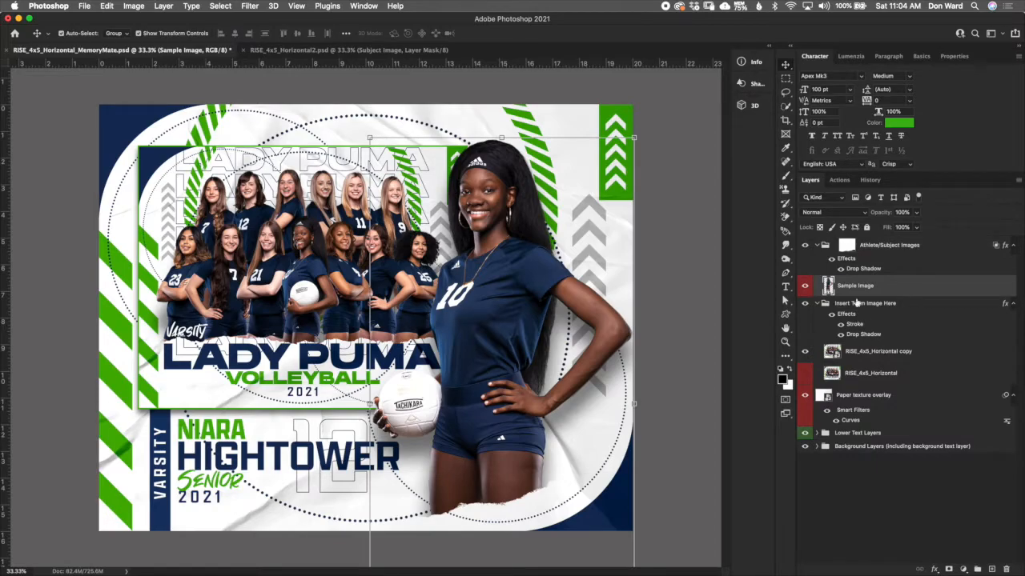
pyautogui.click(816, 245)
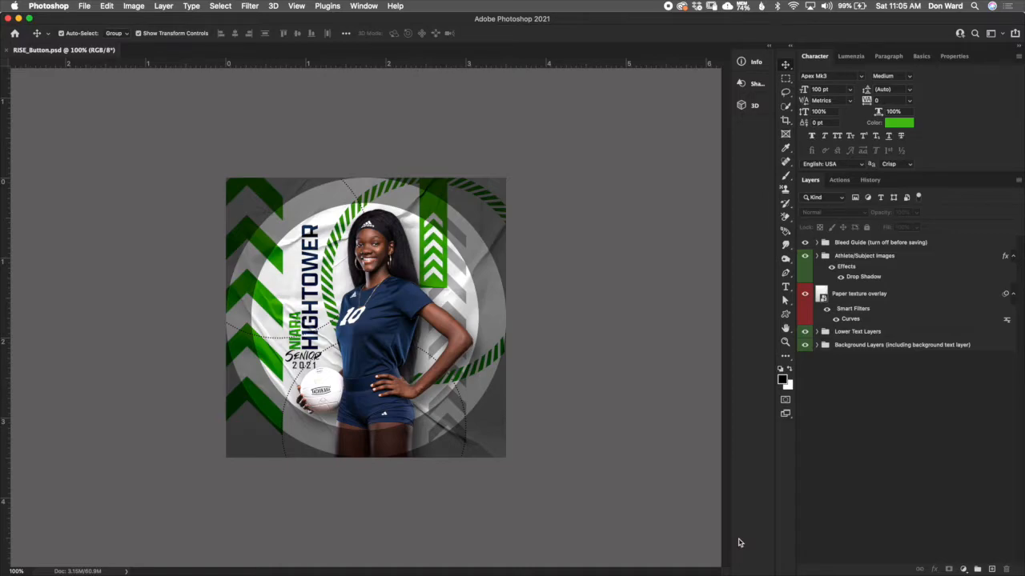
# In RISE_Button.psd, select the Bleed Guide (turn off before saving) group, hide it to preview the full artwork, and show it again
pyautogui.click(903, 243)
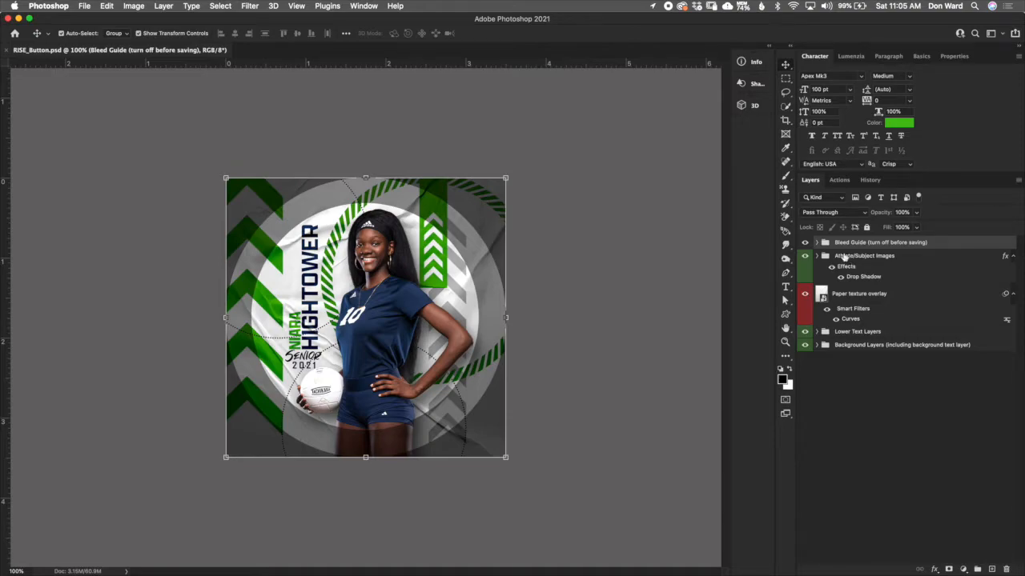
pyautogui.click(805, 243)
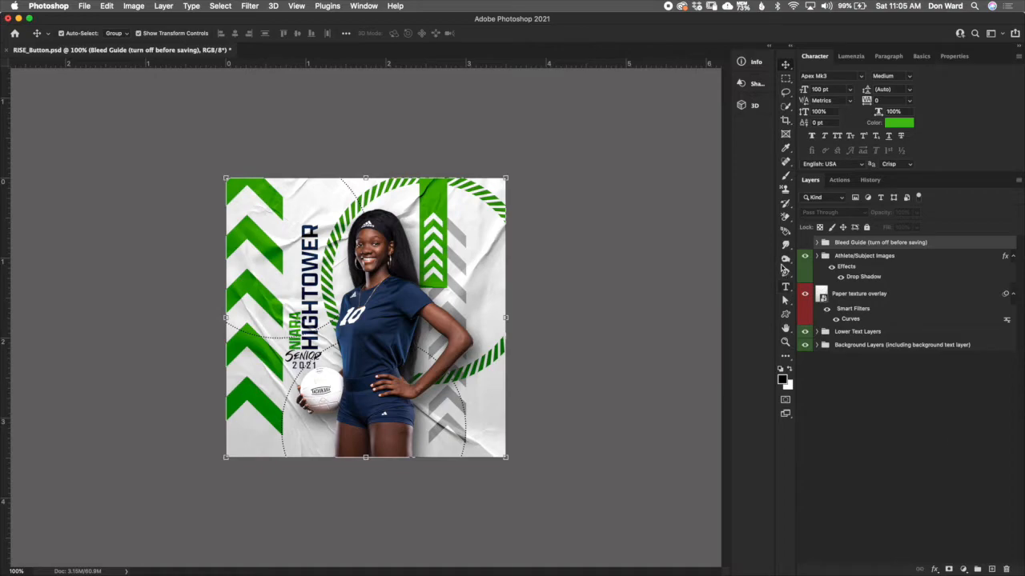
pyautogui.click(804, 242)
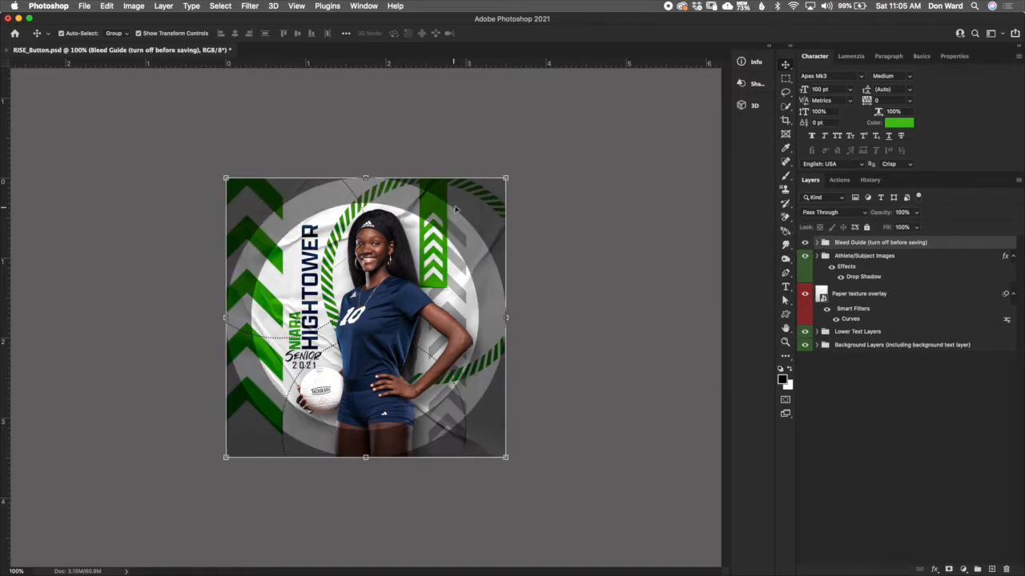